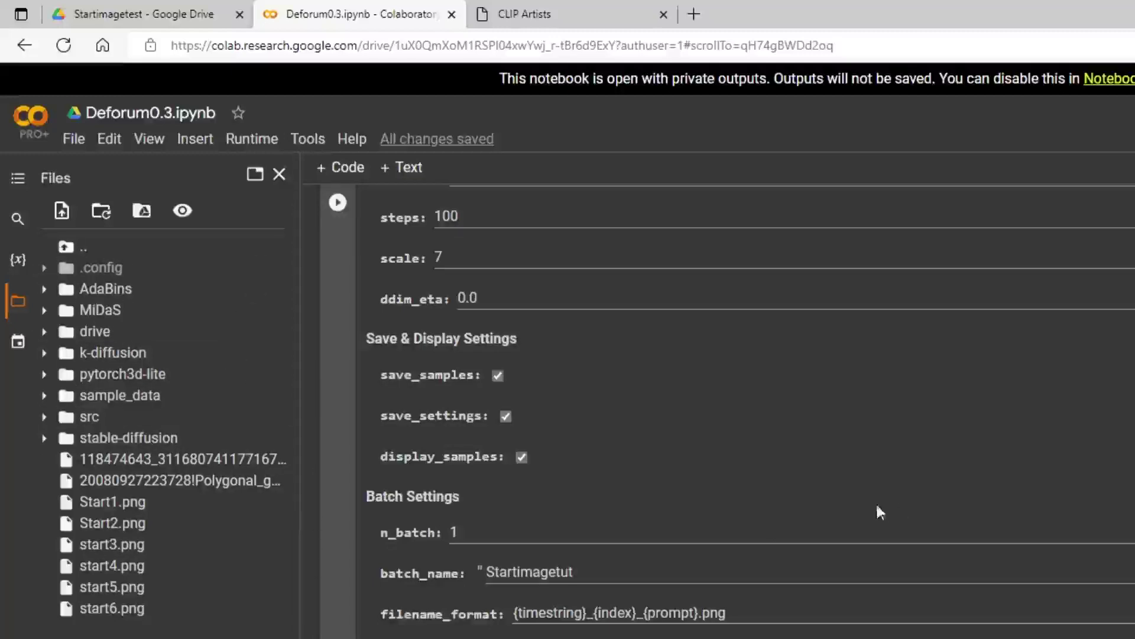
# Set the init_image path back to /content/start6.png.
pyautogui.scroll(20, 674, 474)
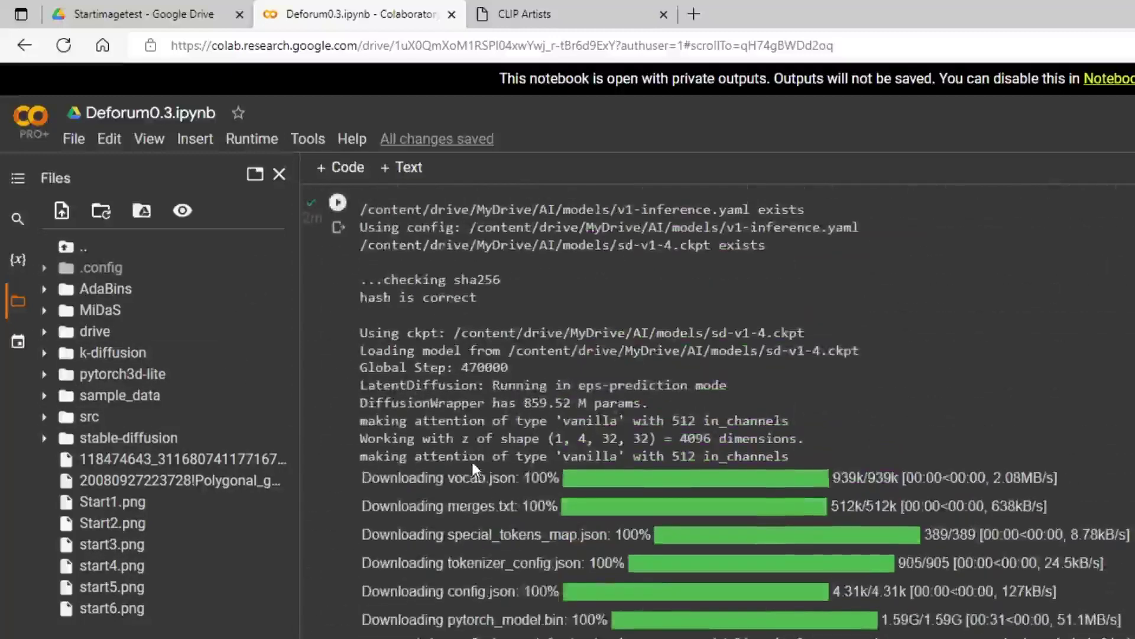
pyautogui.scroll(-6, 462, 466)
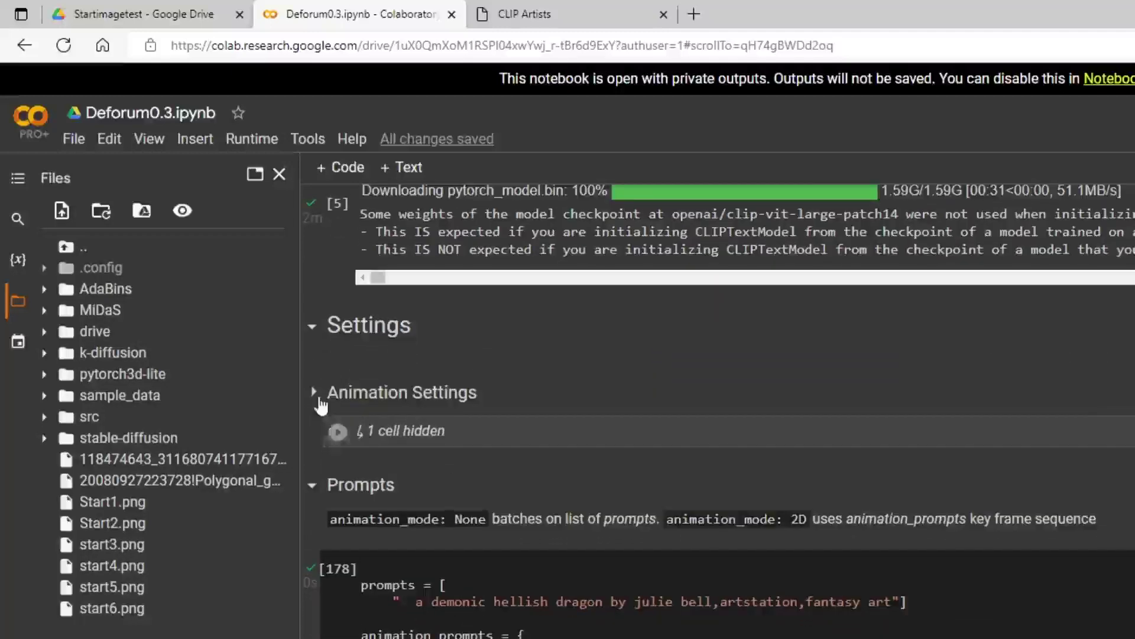
pyautogui.click(314, 394)
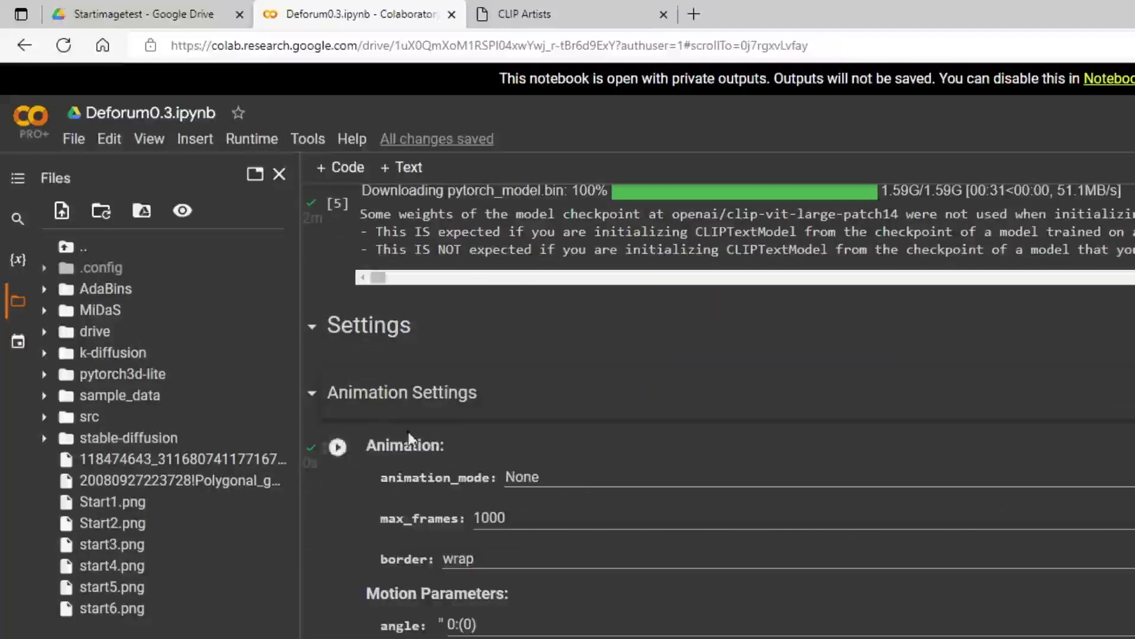
pyautogui.click(312, 393)
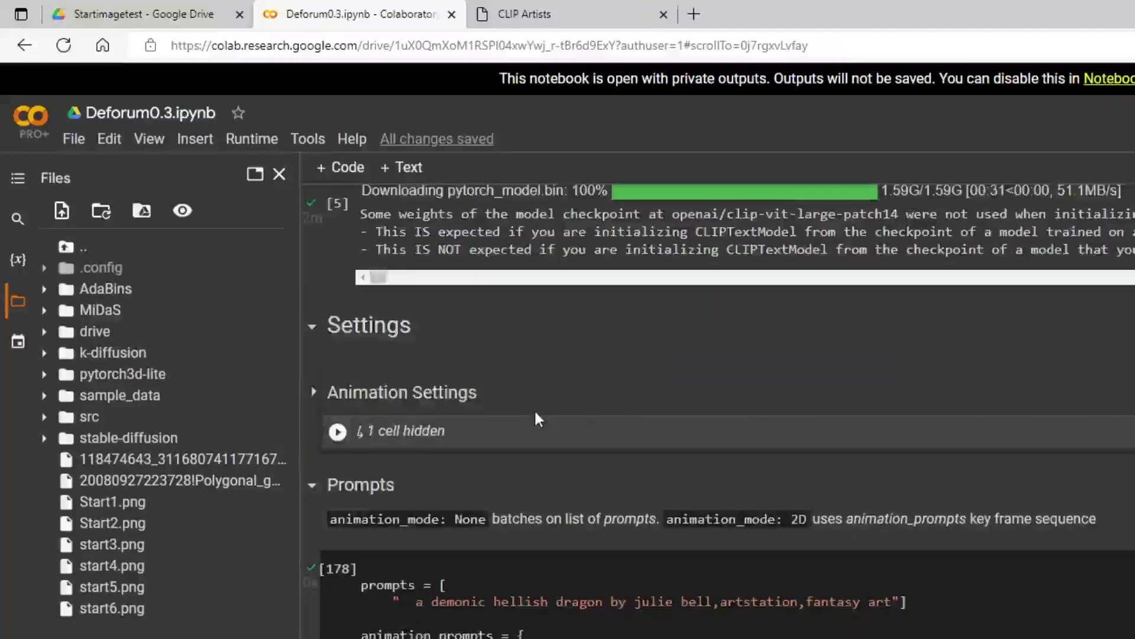
pyautogui.scroll(-2, 535, 420)
pyautogui.scroll(5, 640, 461)
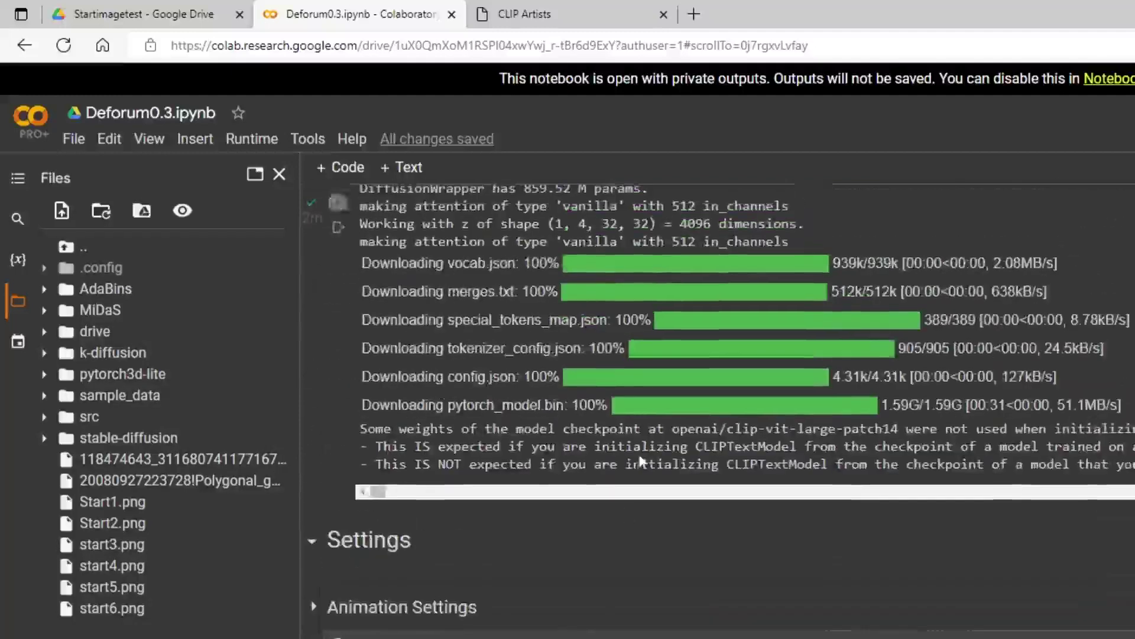
pyautogui.scroll(-5, 640, 461)
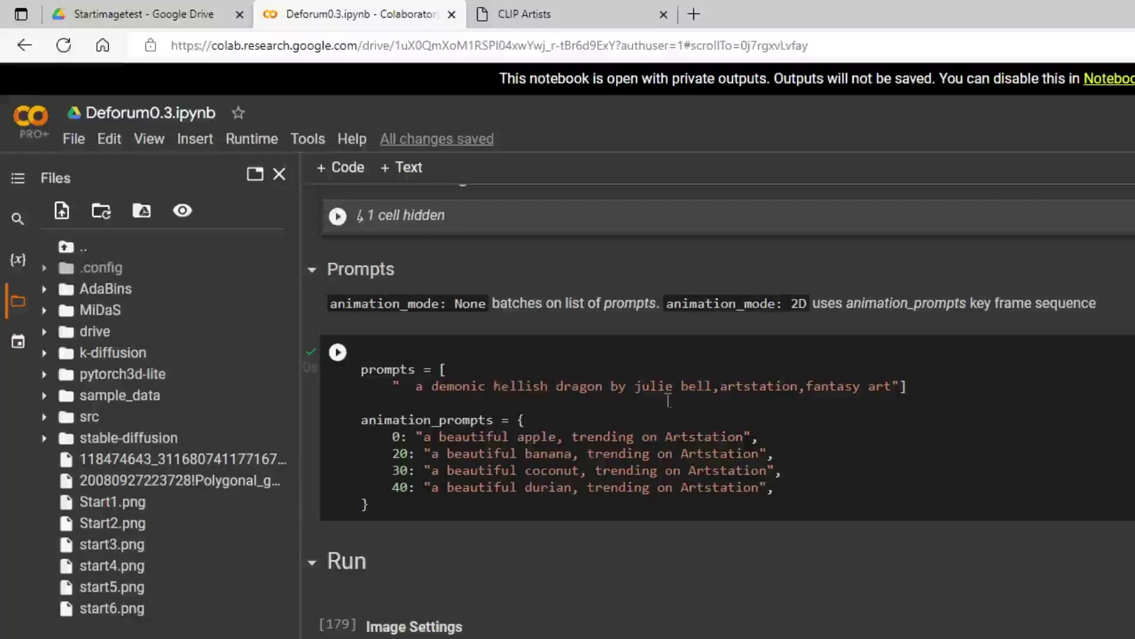
pyautogui.scroll(-4, 447, 468)
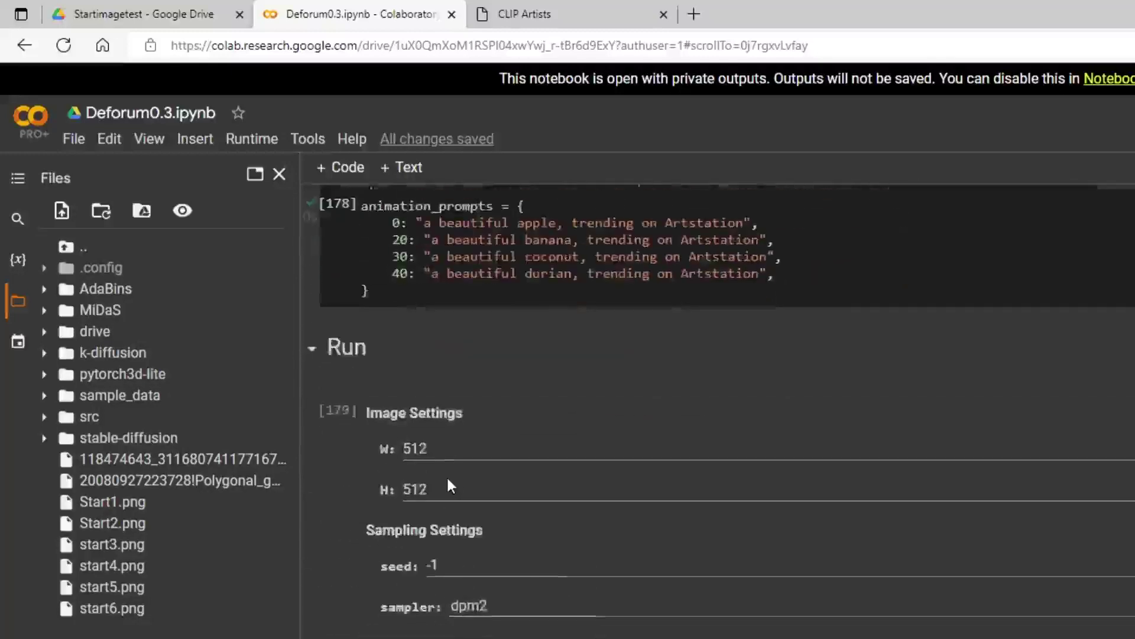
pyautogui.scroll(-4, 453, 447)
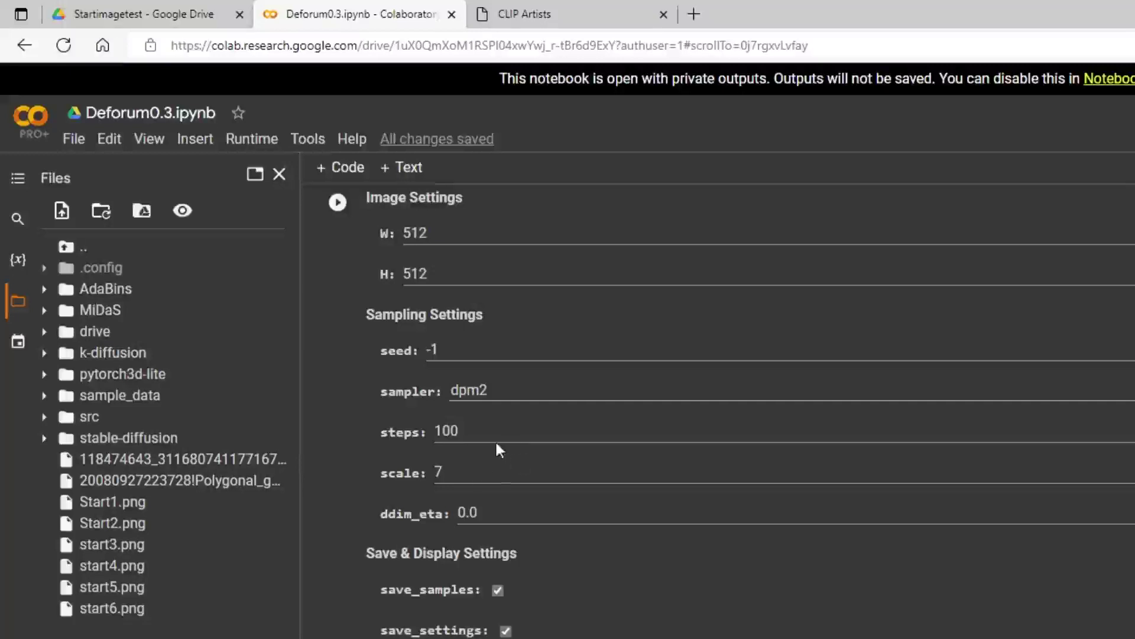
pyautogui.scroll(-4, 499, 449)
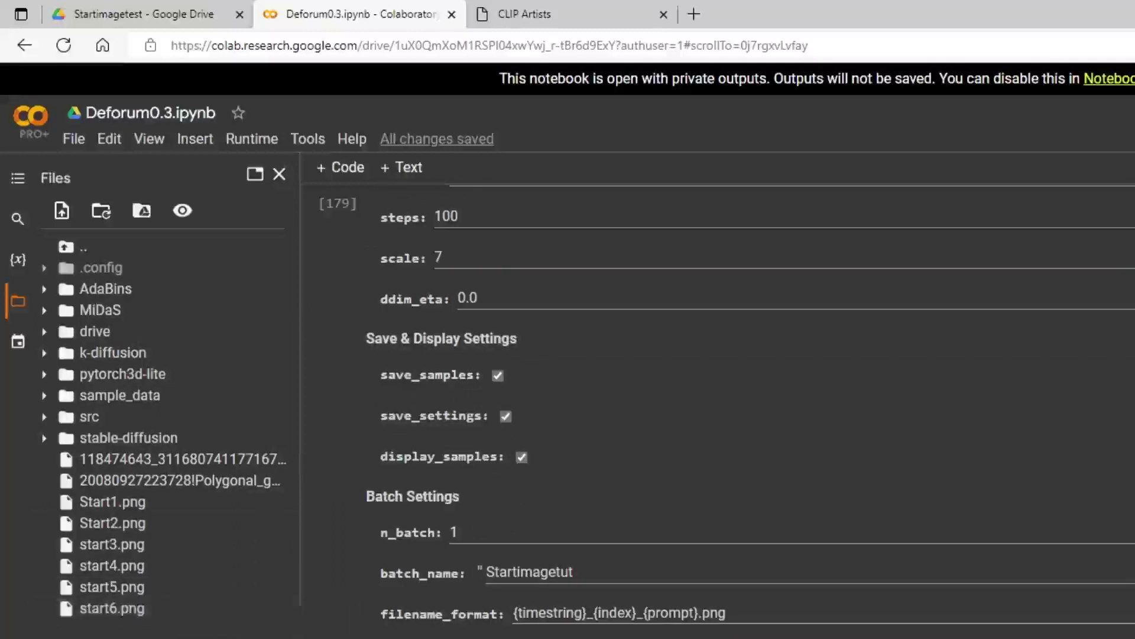
pyautogui.scroll(-5, 559, 583)
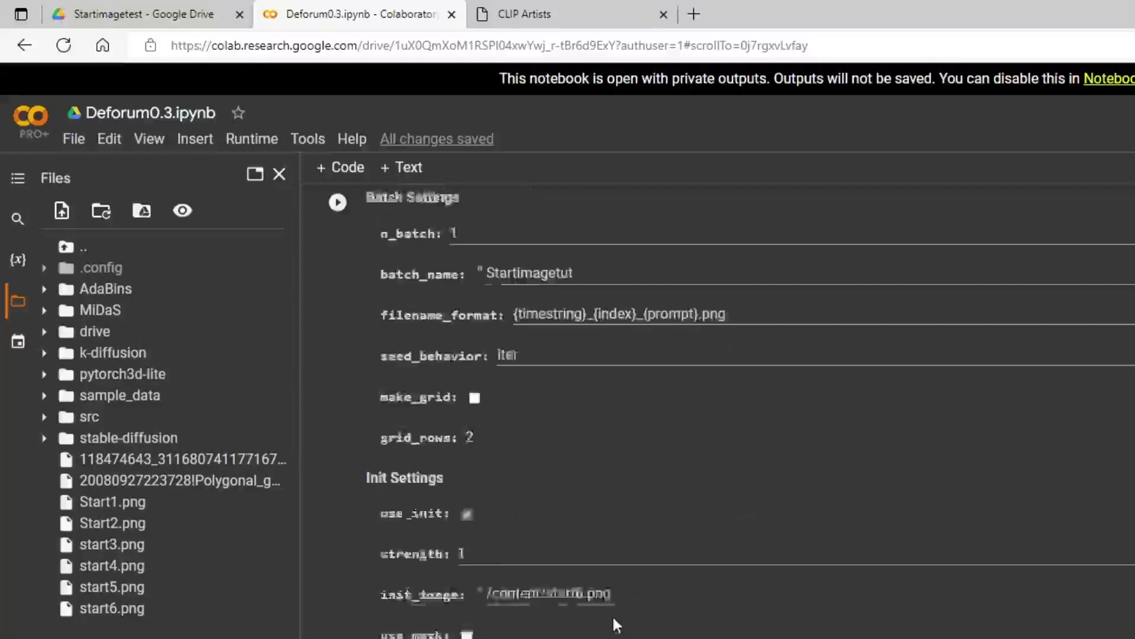
pyautogui.moveTo(652, 574); pyautogui.dragTo(339, 583)
pyautogui.hotkey('ctrl', 'c')
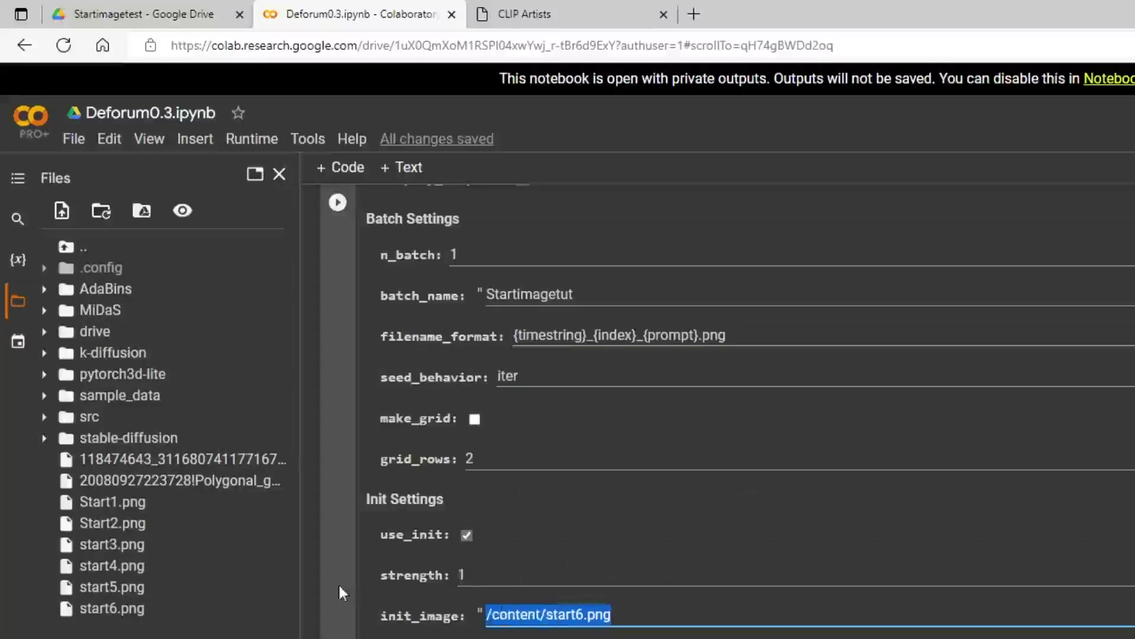
pyautogui.press('BackSpace')
pyautogui.hotkey('ctrl', 'v')
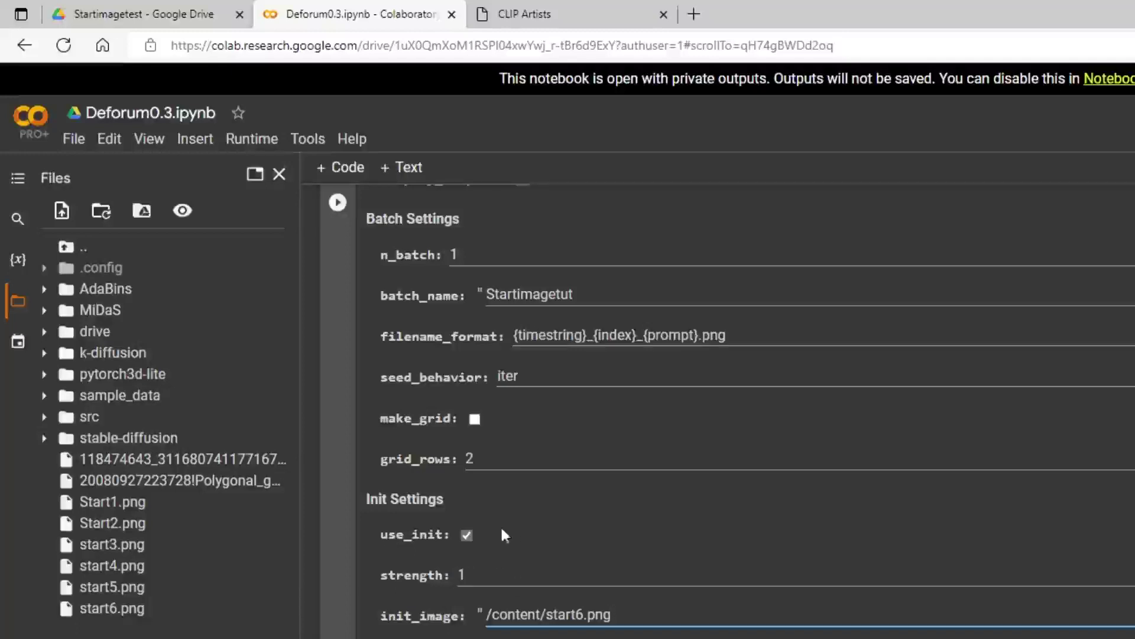
# Run the Prompts cell to apply the current prompt.
pyautogui.scroll(8, 512, 521)
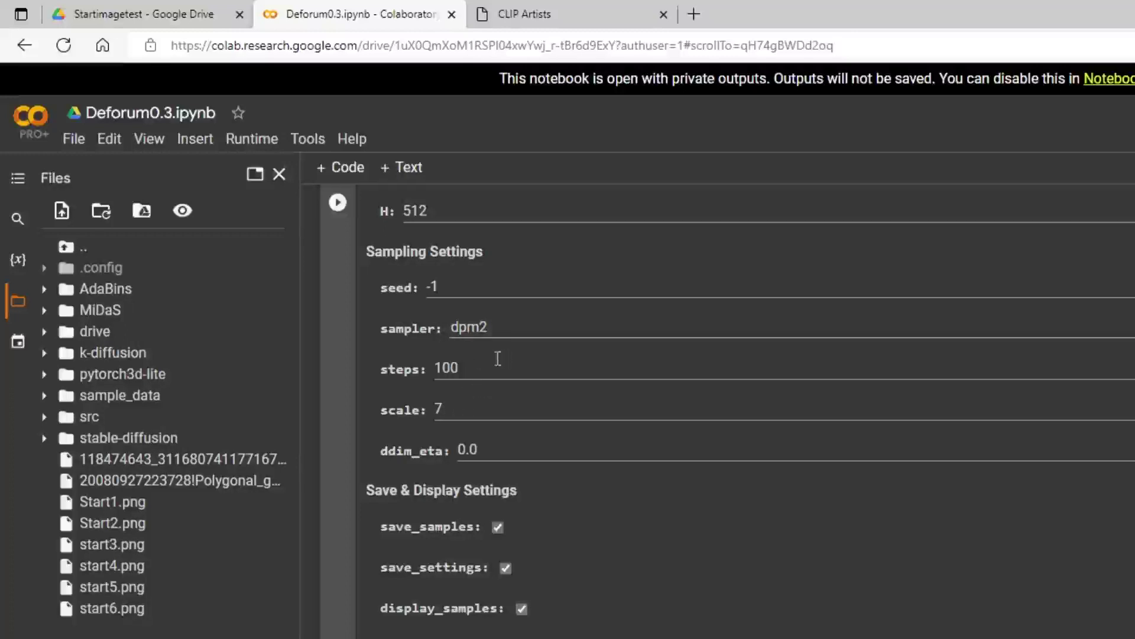
pyautogui.click(466, 369)
pyautogui.scroll(-3, 497, 438)
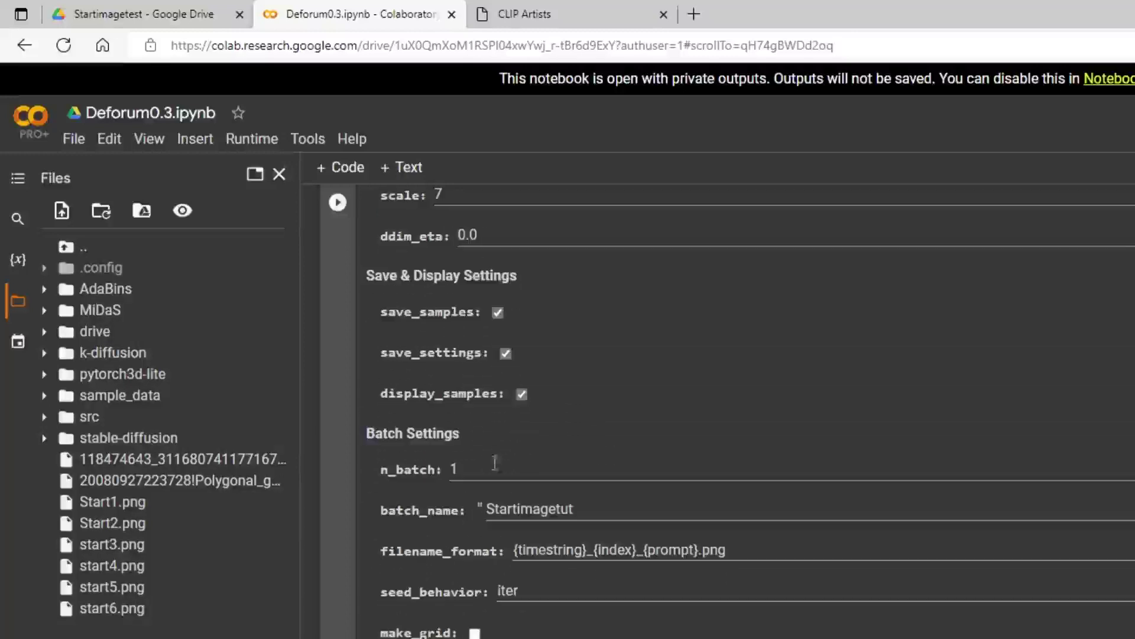
pyautogui.scroll(-3, 494, 463)
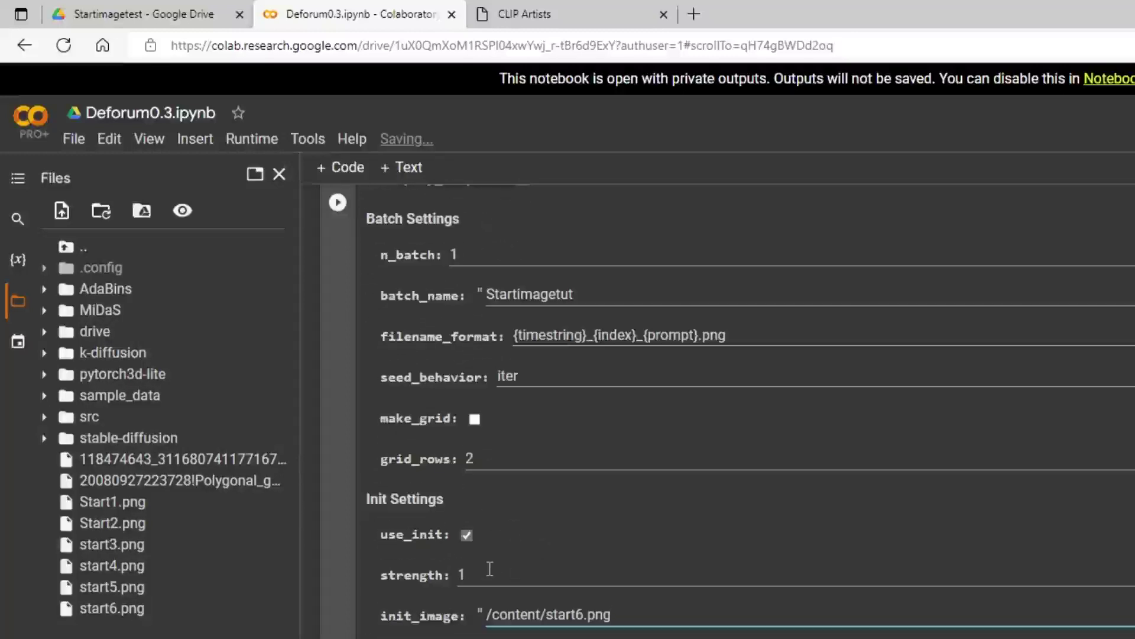
pyautogui.scroll(15, 468, 379)
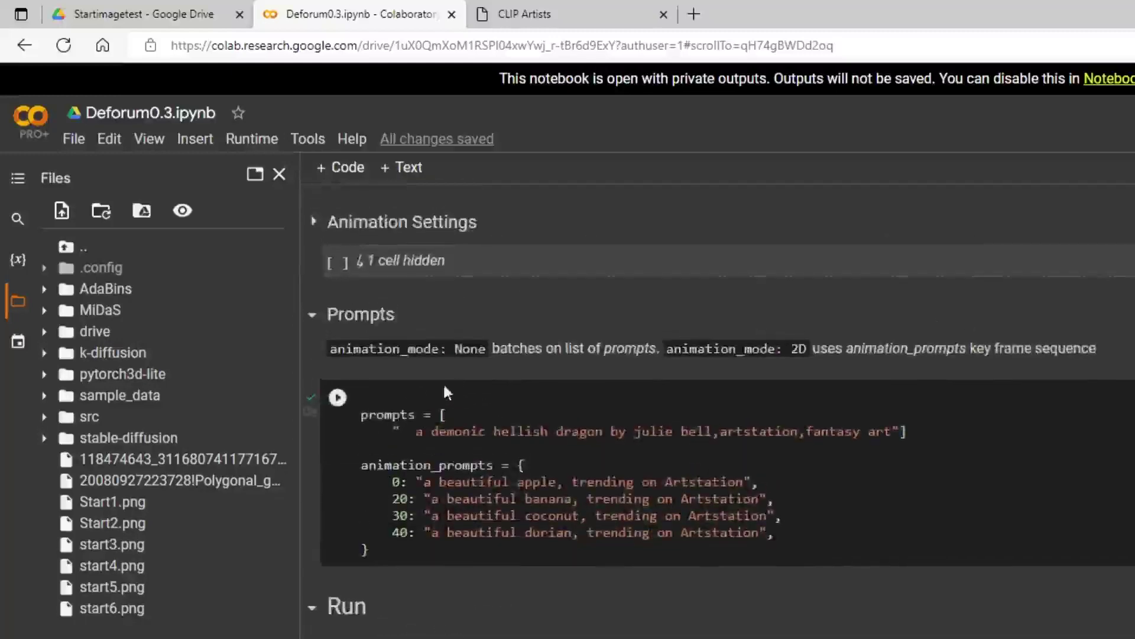
pyautogui.click(338, 398)
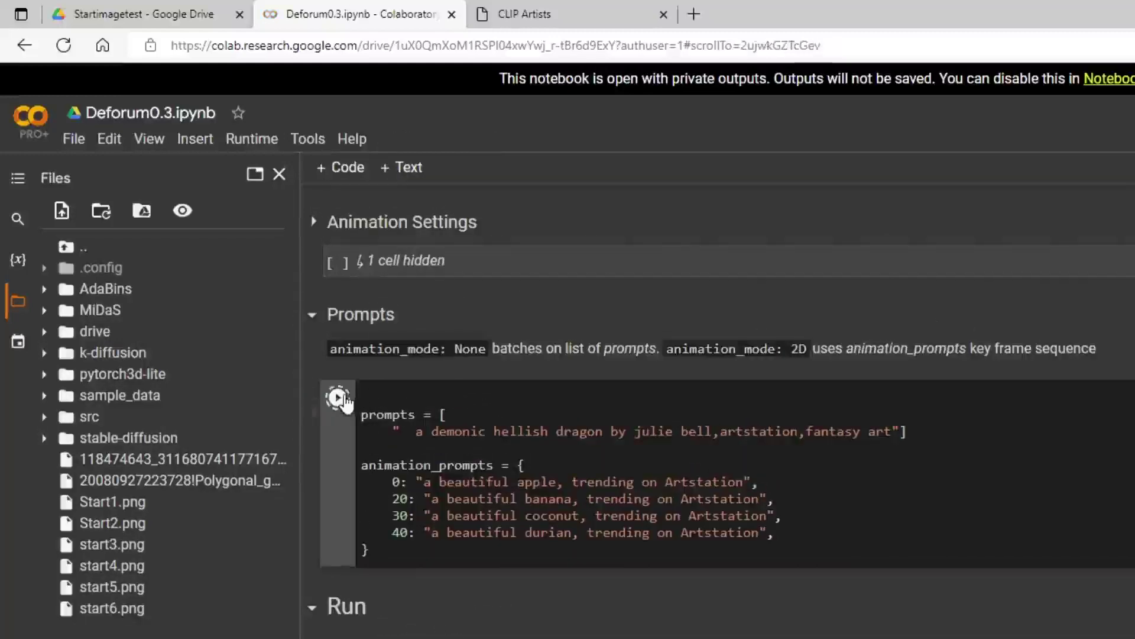
pyautogui.scroll(-4, 640, 595)
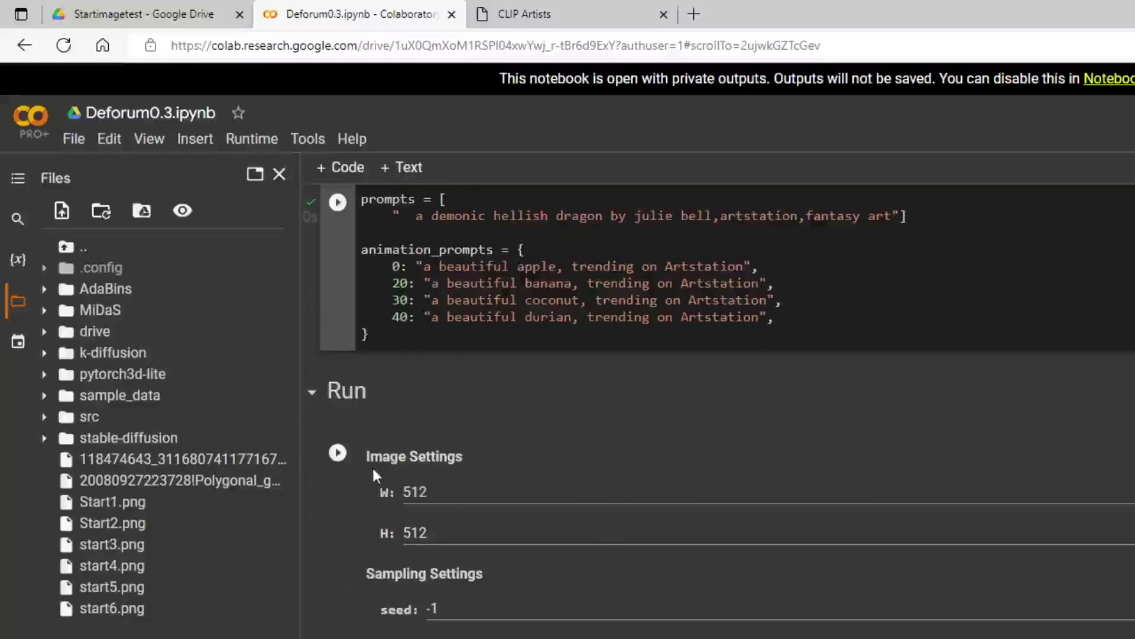
# Run the Image Settings cell, then stop and rerun it to render the unchanged chameleon at strength 1.
pyautogui.click(339, 454)
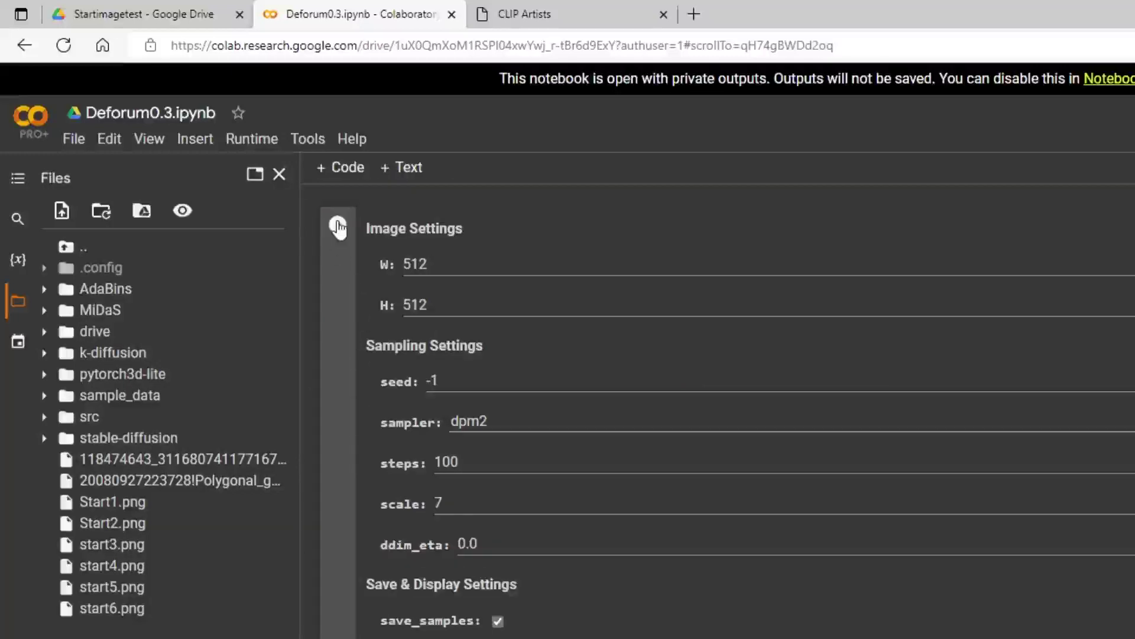
pyautogui.click(338, 228)
pyautogui.scroll(-2, 648, 432)
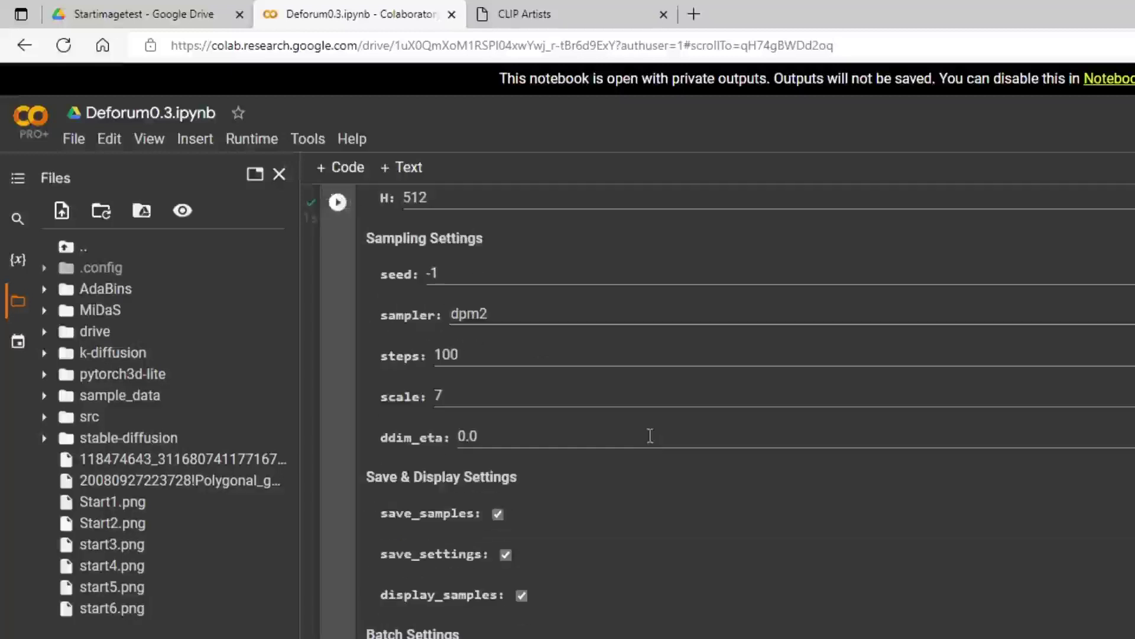
pyautogui.scroll(-10, 650, 436)
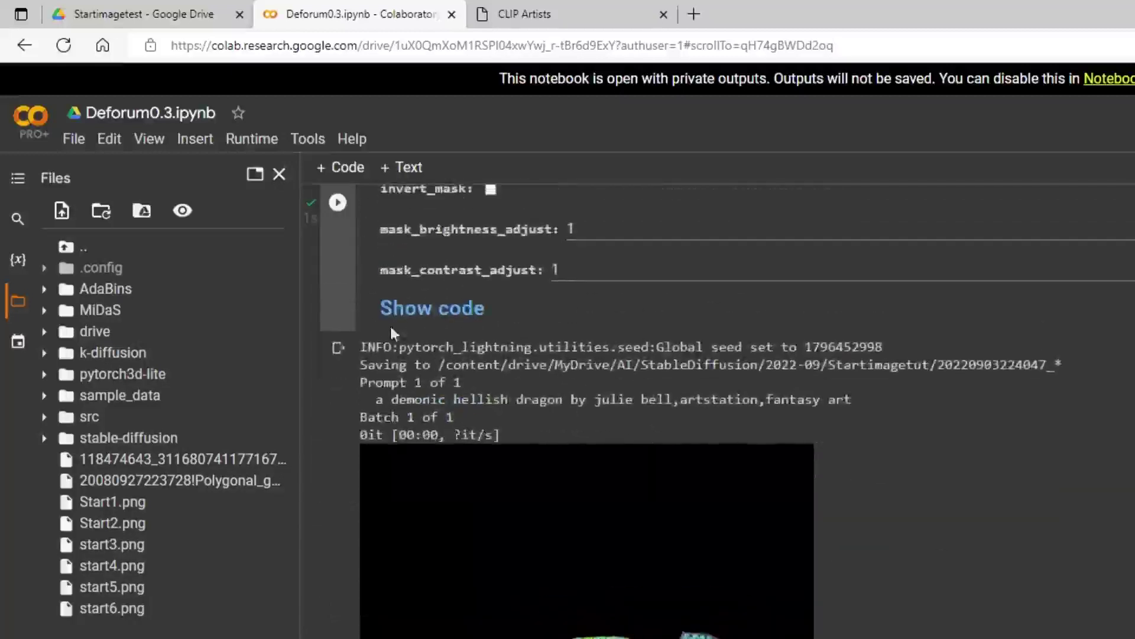
pyautogui.click(339, 348)
pyautogui.click(338, 203)
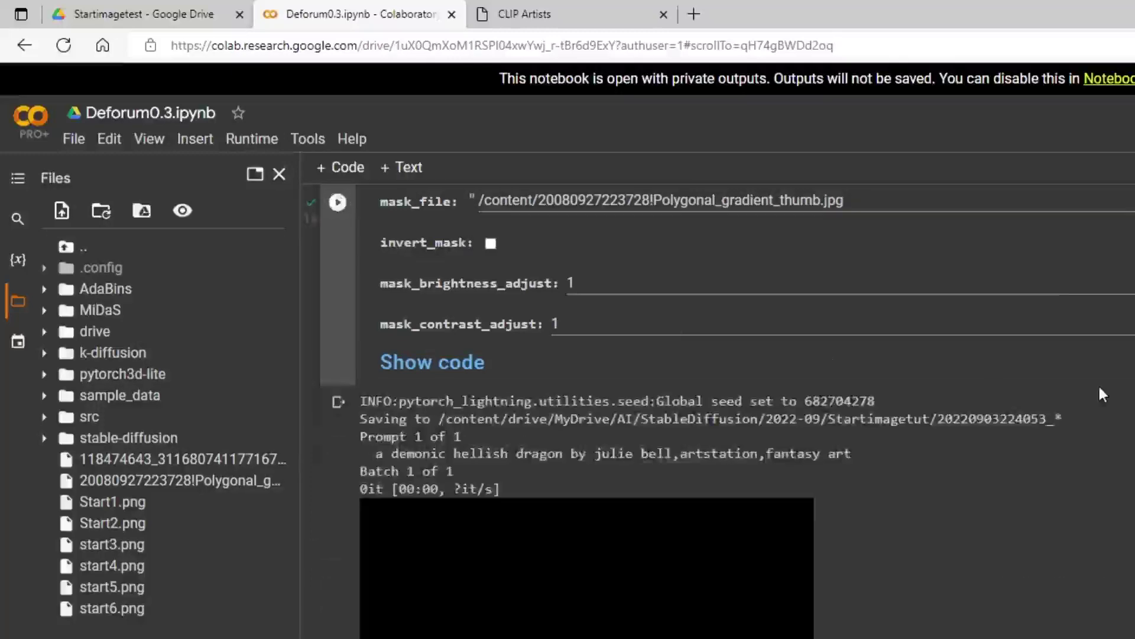
pyautogui.scroll(-5, 591, 414)
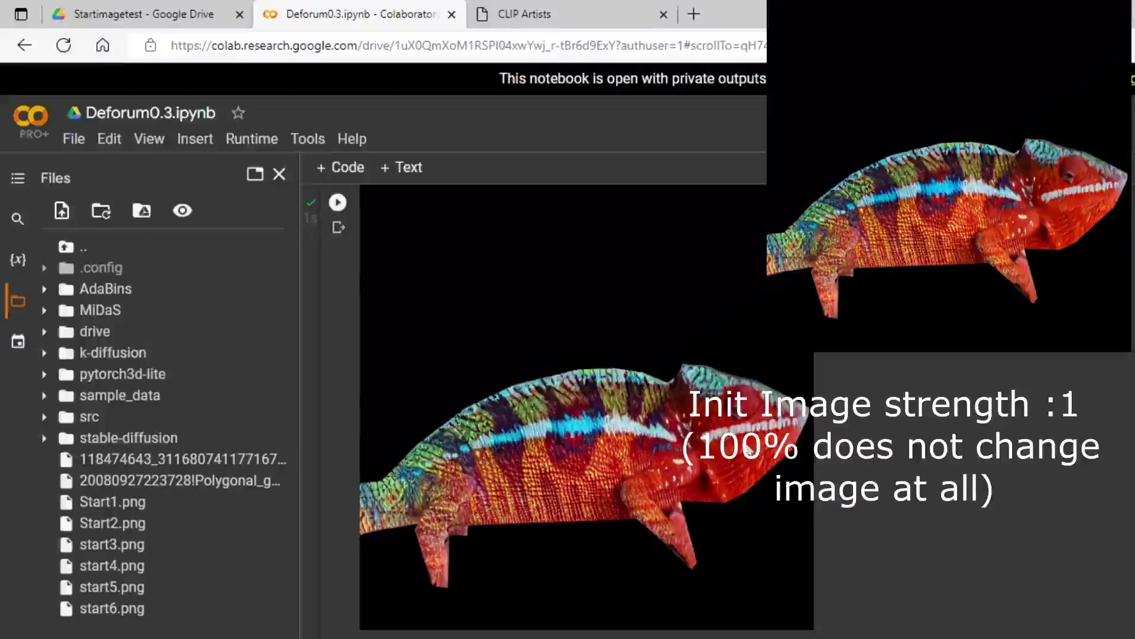
pyautogui.scroll(15, 578, 407)
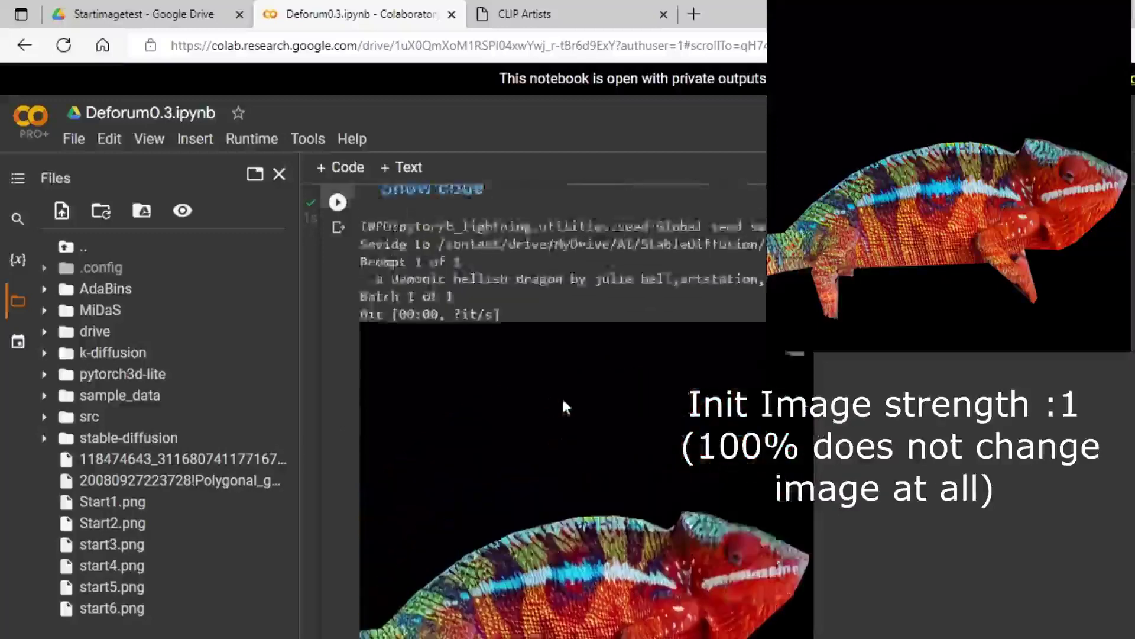
pyautogui.scroll(-3, 591, 414)
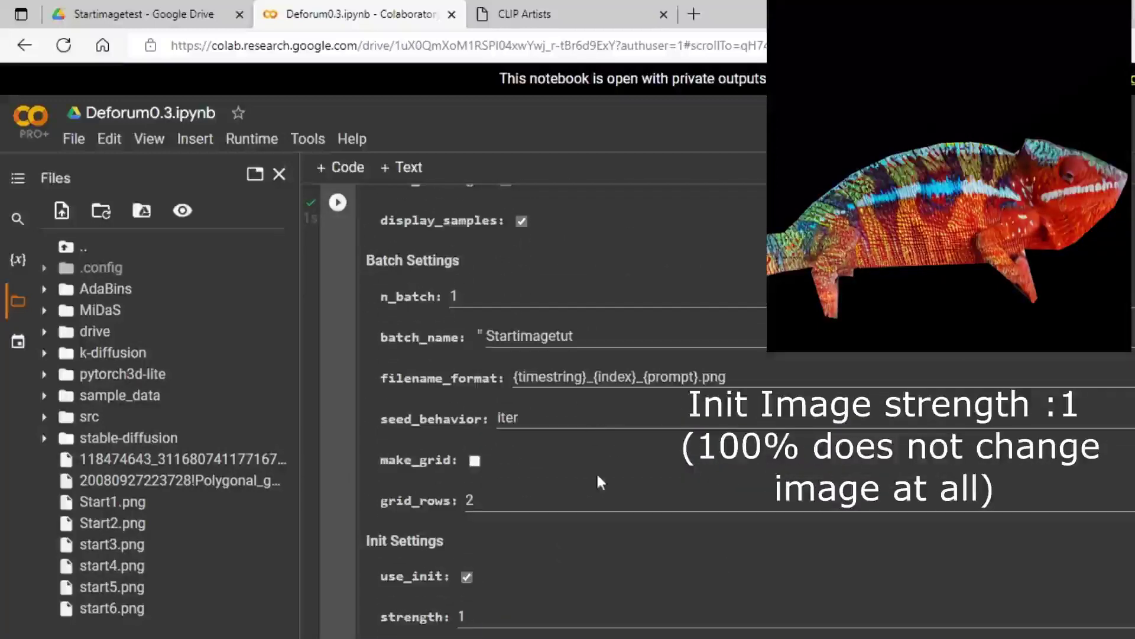
# Lower init strength from 1 to .1, rerun, and view the resulting red dragon image.
pyautogui.moveTo(497, 618); pyautogui.dragTo(460, 616)
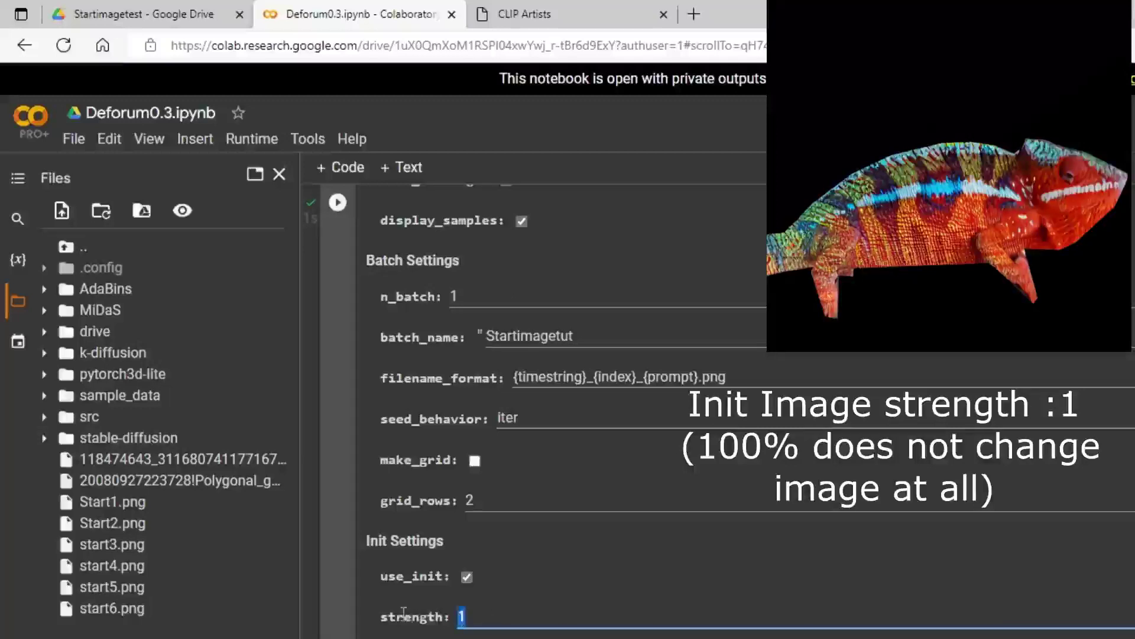
pyautogui.write('.1')
pyautogui.scroll(5, 491, 414)
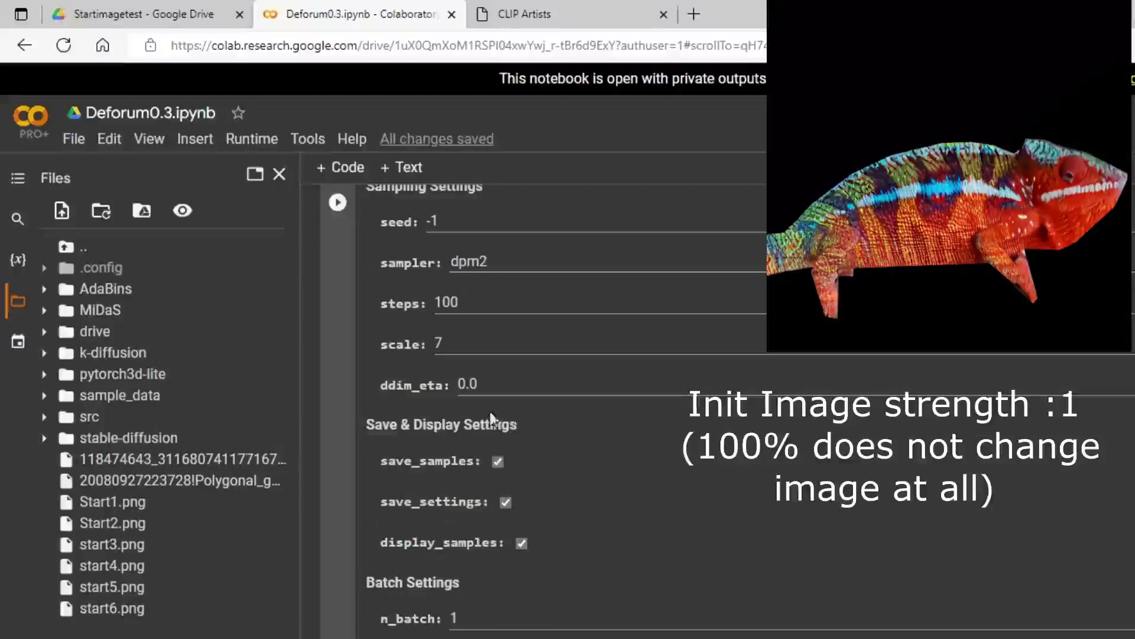
pyautogui.scroll(-5, 494, 355)
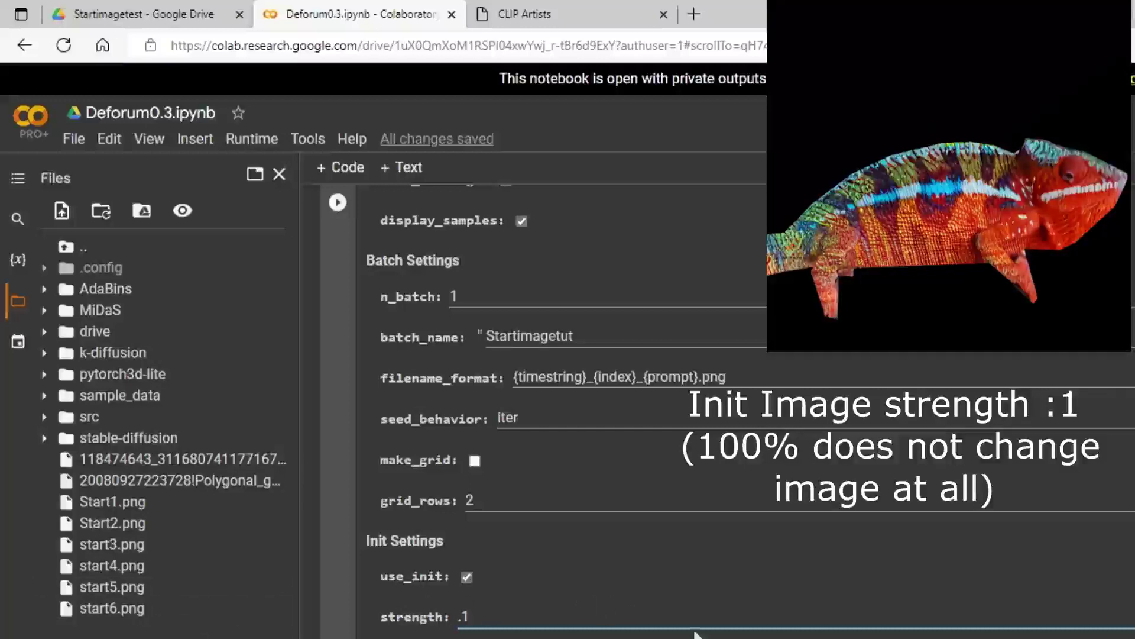
pyautogui.click(340, 203)
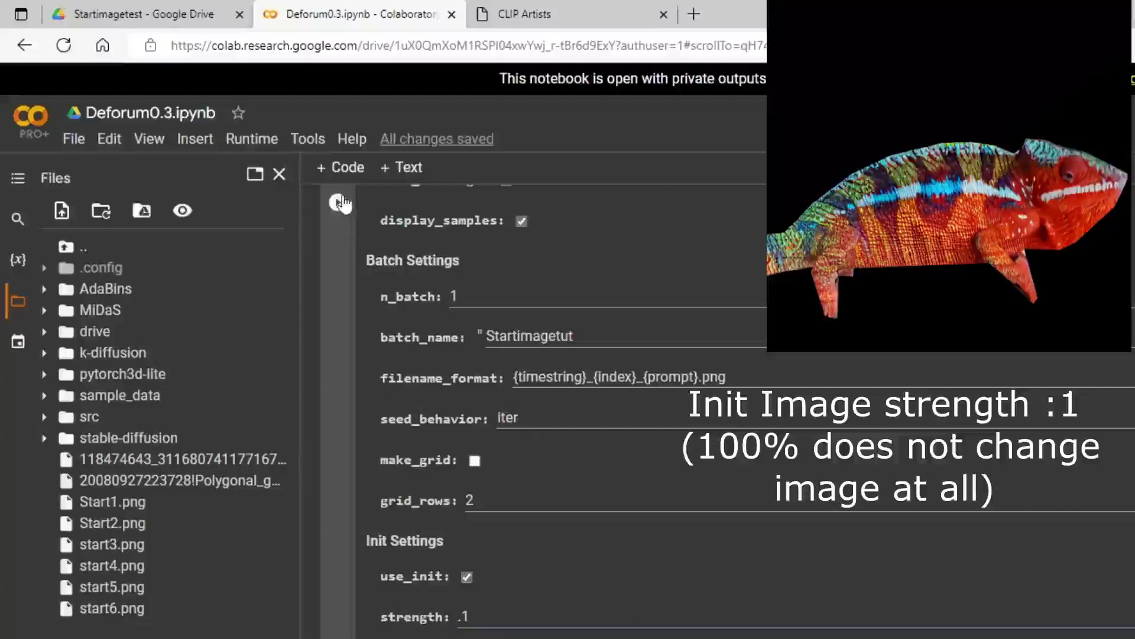
pyautogui.scroll(-3, 546, 328)
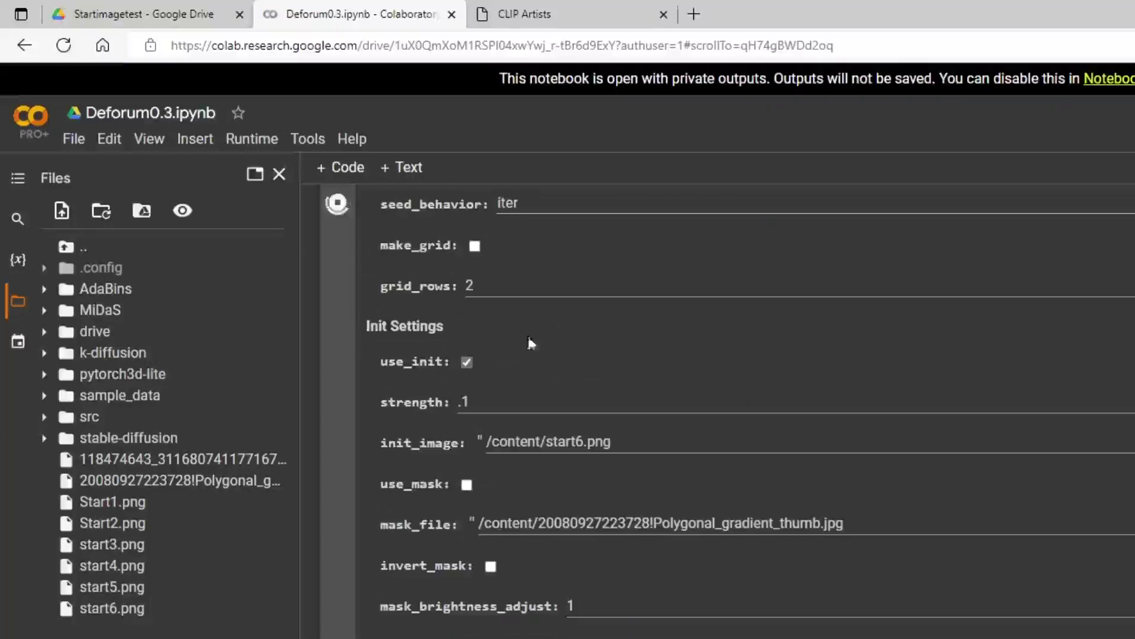
pyautogui.scroll(-3, 552, 463)
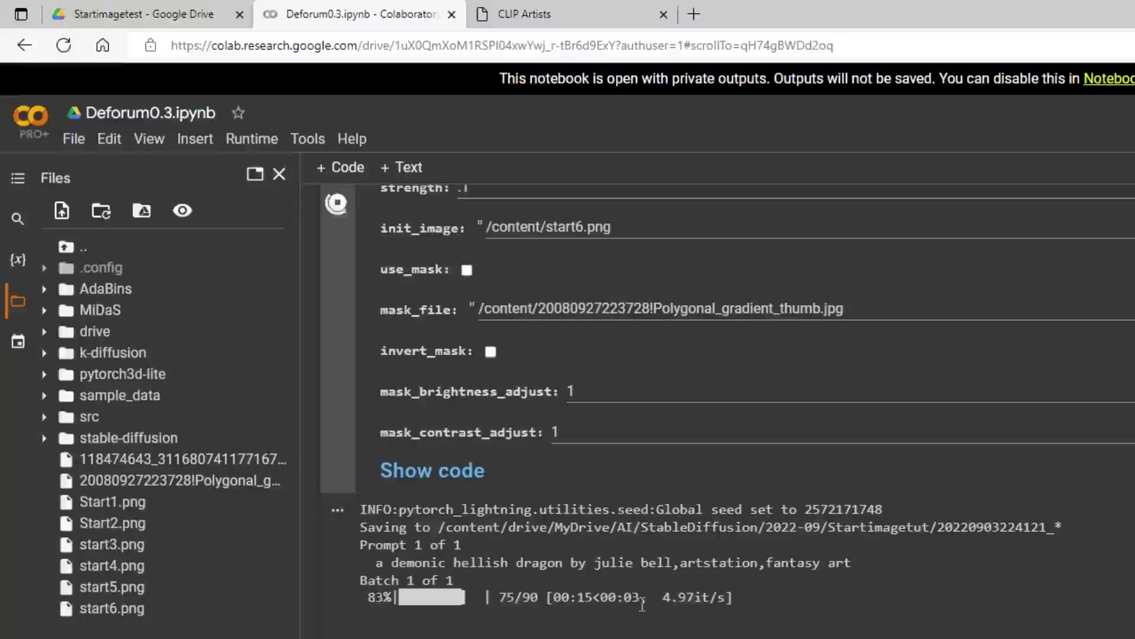
pyautogui.scroll(-2, 648, 511)
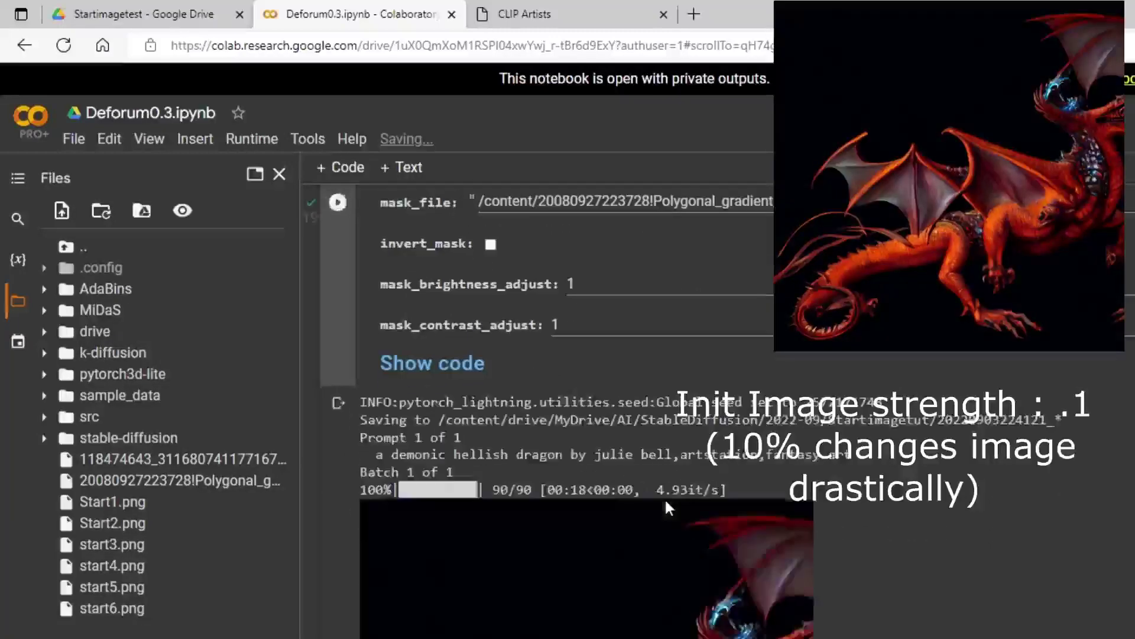
pyautogui.scroll(-4, 665, 498)
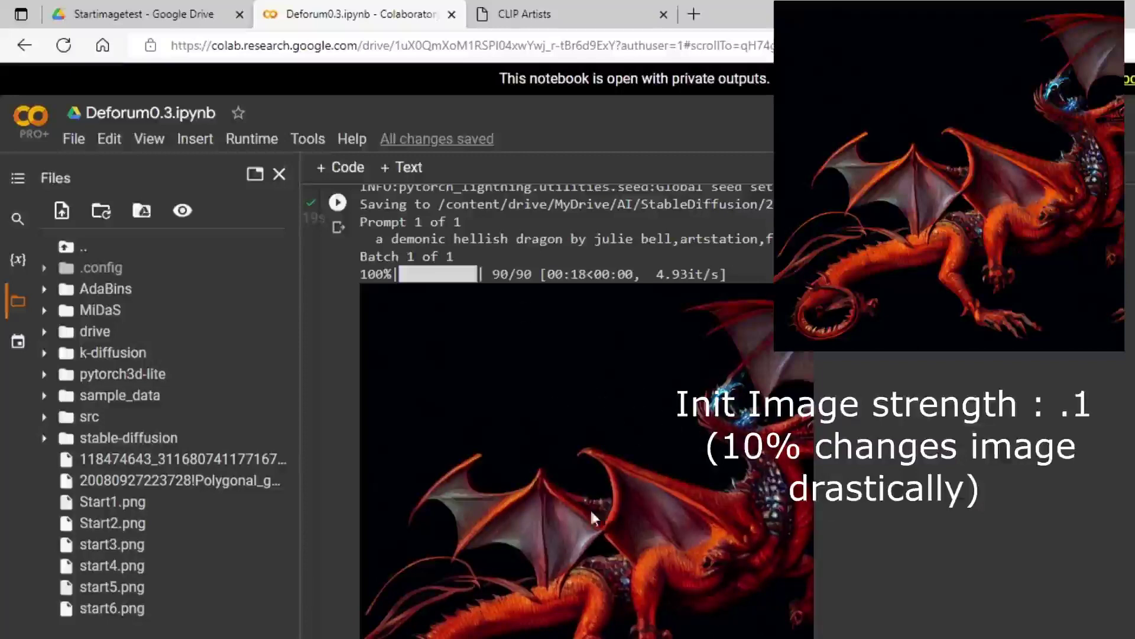
pyautogui.scroll(15, 595, 512)
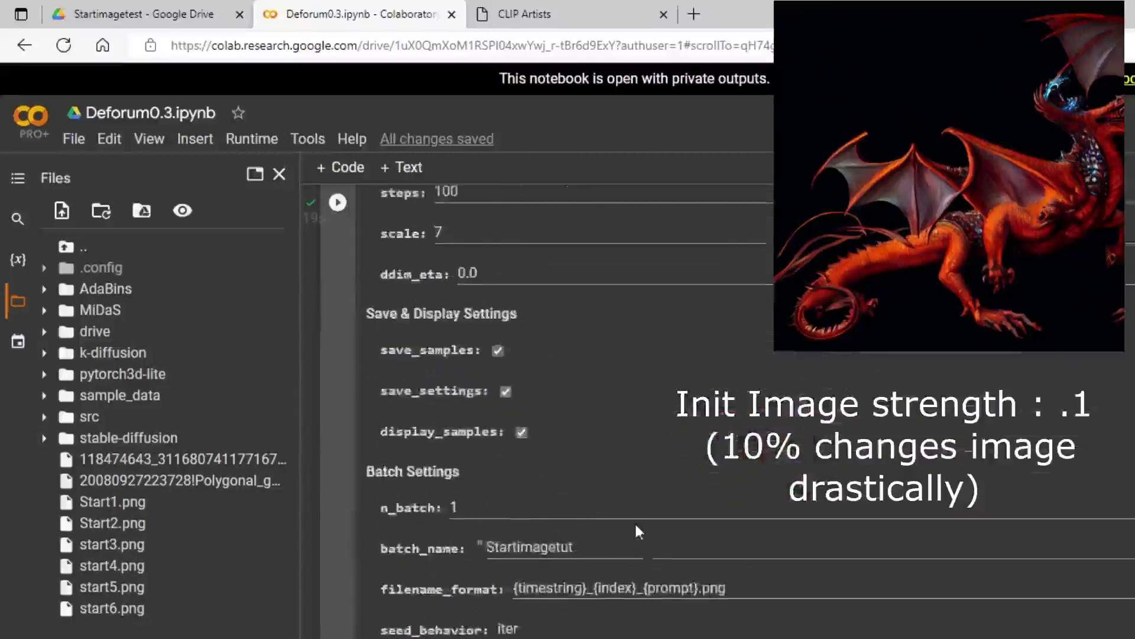
# Change init strength from .1 to .5, rerun, and scroll to the armored dragon output.
pyautogui.scroll(-3, 643, 548)
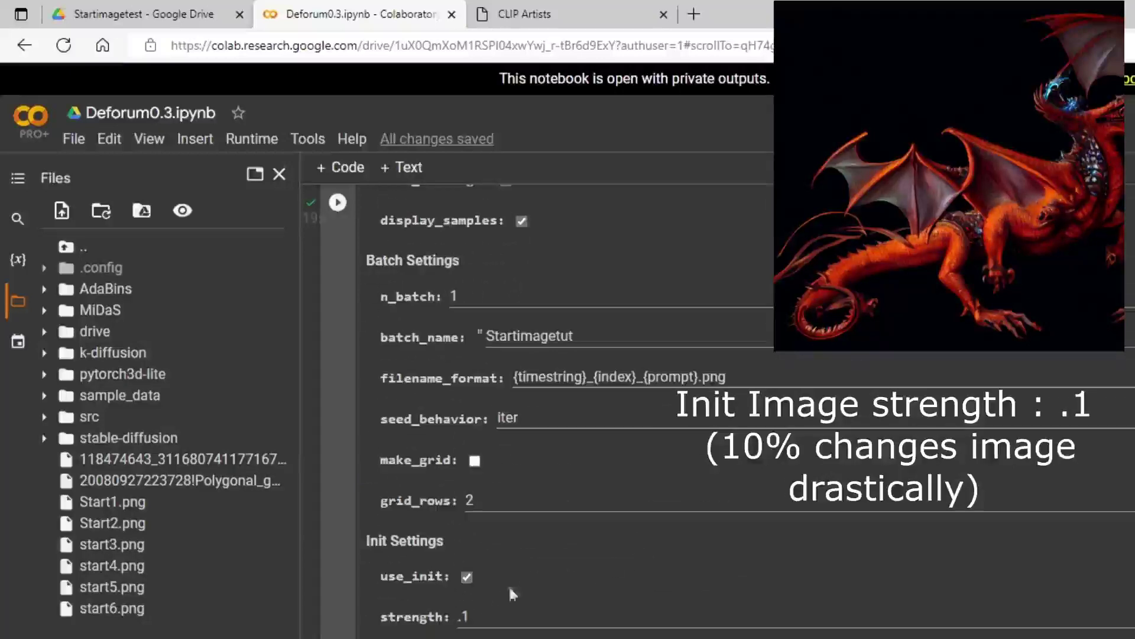
pyautogui.click(501, 626)
pyautogui.press('BackSpace')
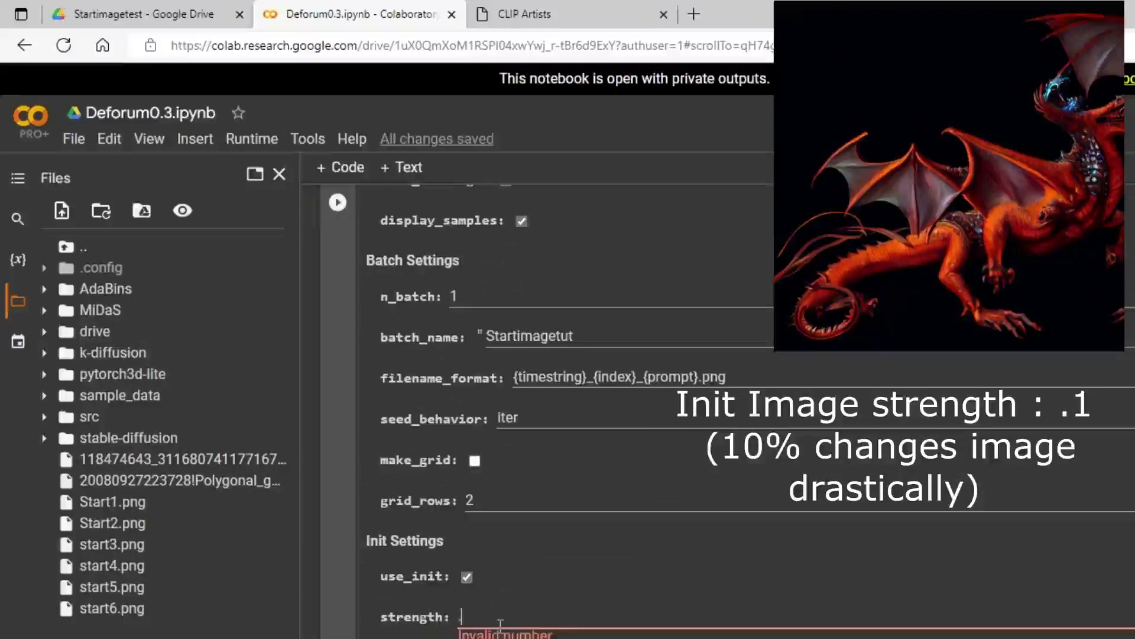
pyautogui.write('5')
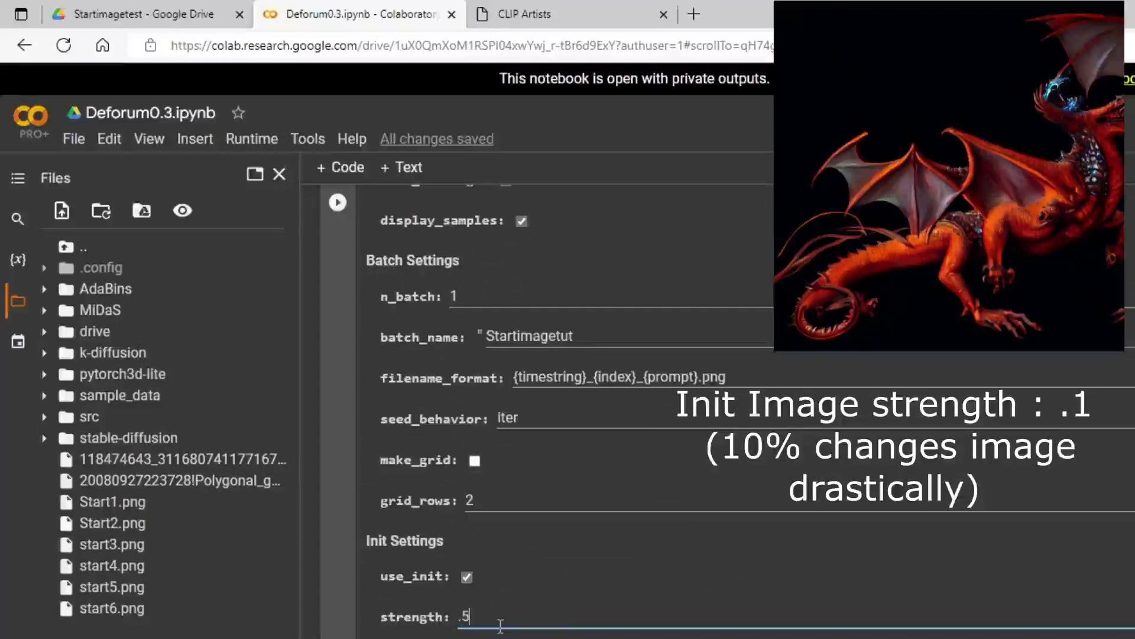
pyautogui.click(340, 207)
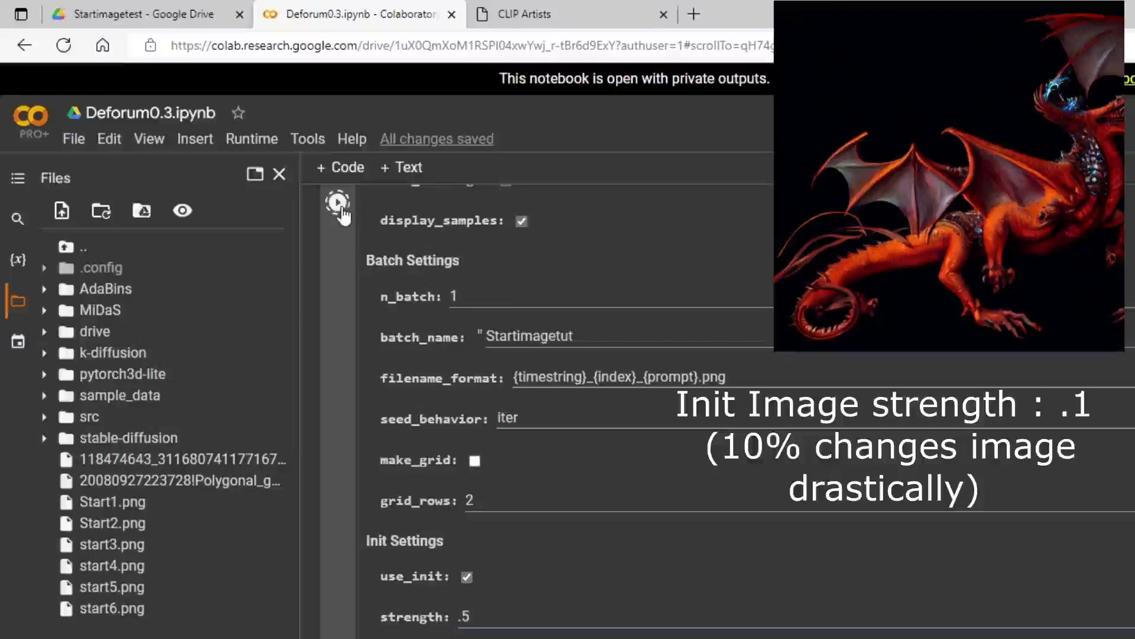
pyautogui.scroll(-3, 710, 408)
pyautogui.scroll(-3, 929, 413)
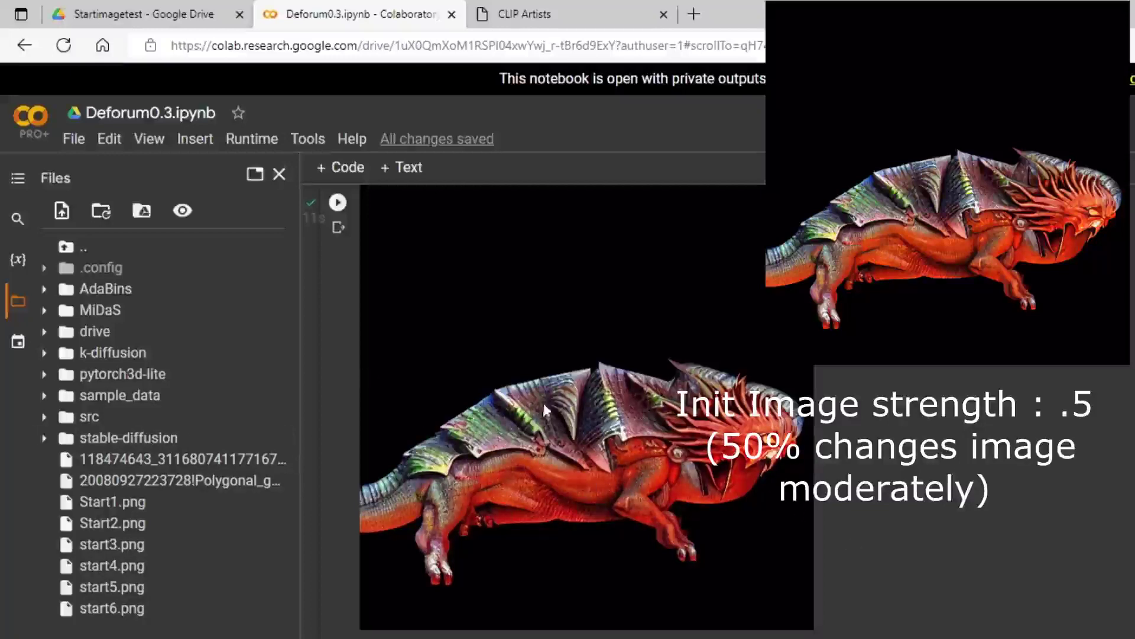
# Change init strength from .5 to .7, rerun, and watch the slightly altered chameleon render.
pyautogui.scroll(10, 572, 460)
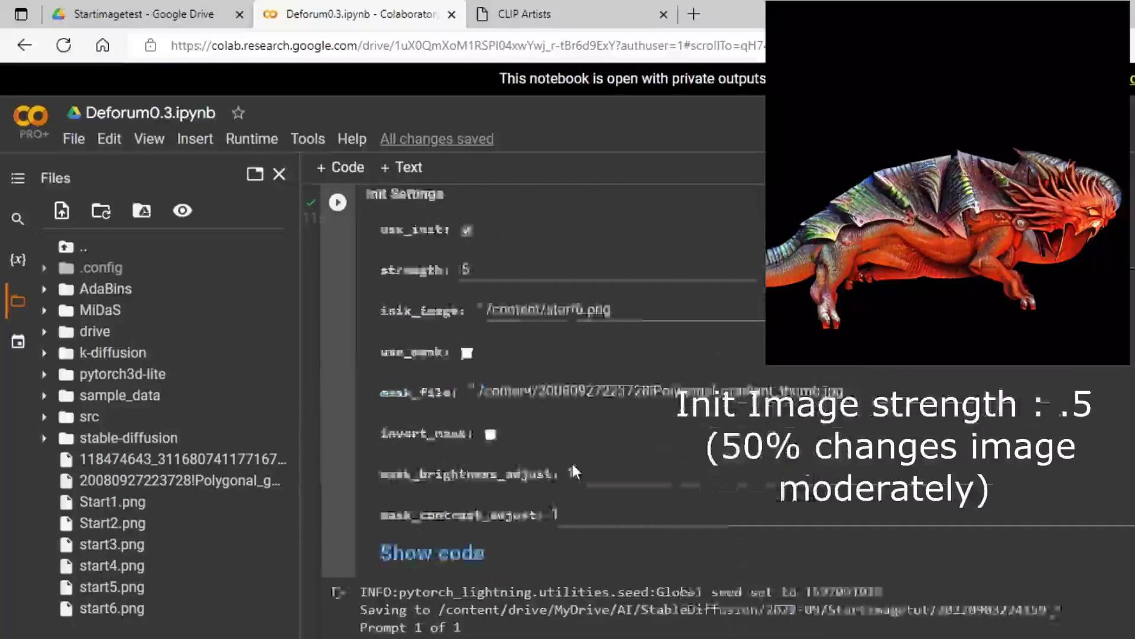
pyautogui.scroll(10, 572, 466)
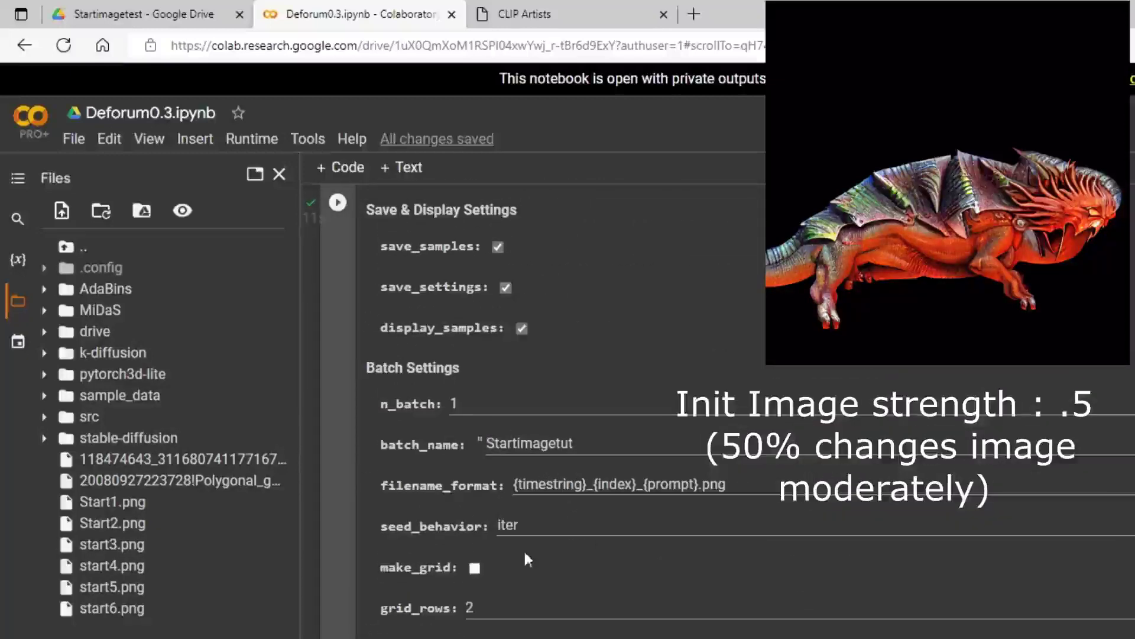
pyautogui.scroll(-4, 528, 560)
pyautogui.click(482, 516)
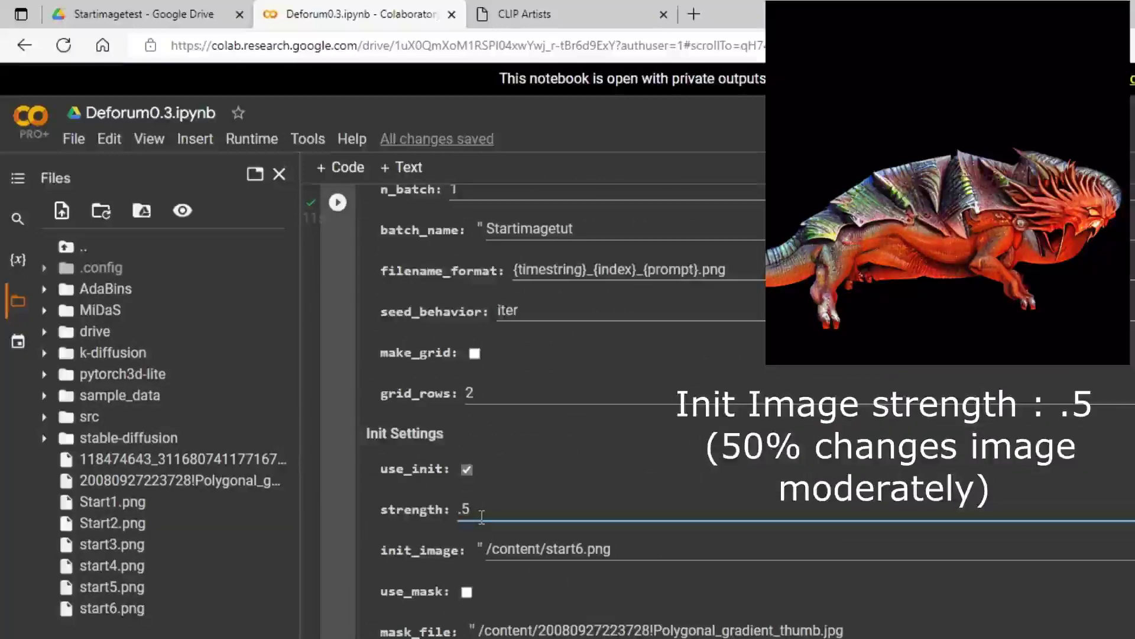
pyautogui.press('BackSpace')
pyautogui.write('7')
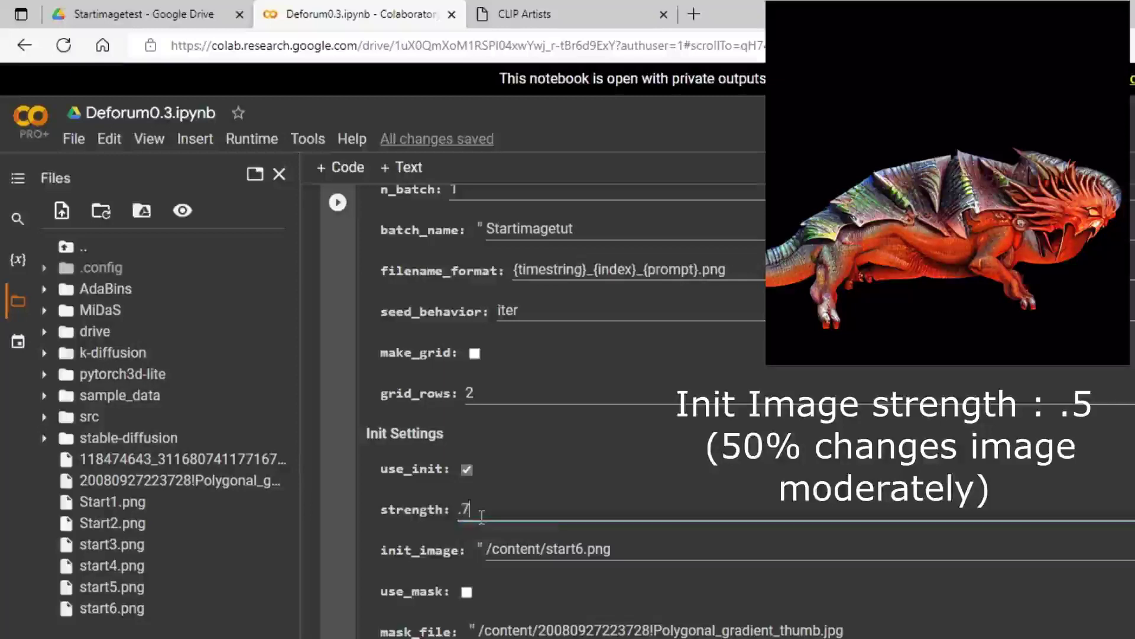
pyautogui.click(337, 202)
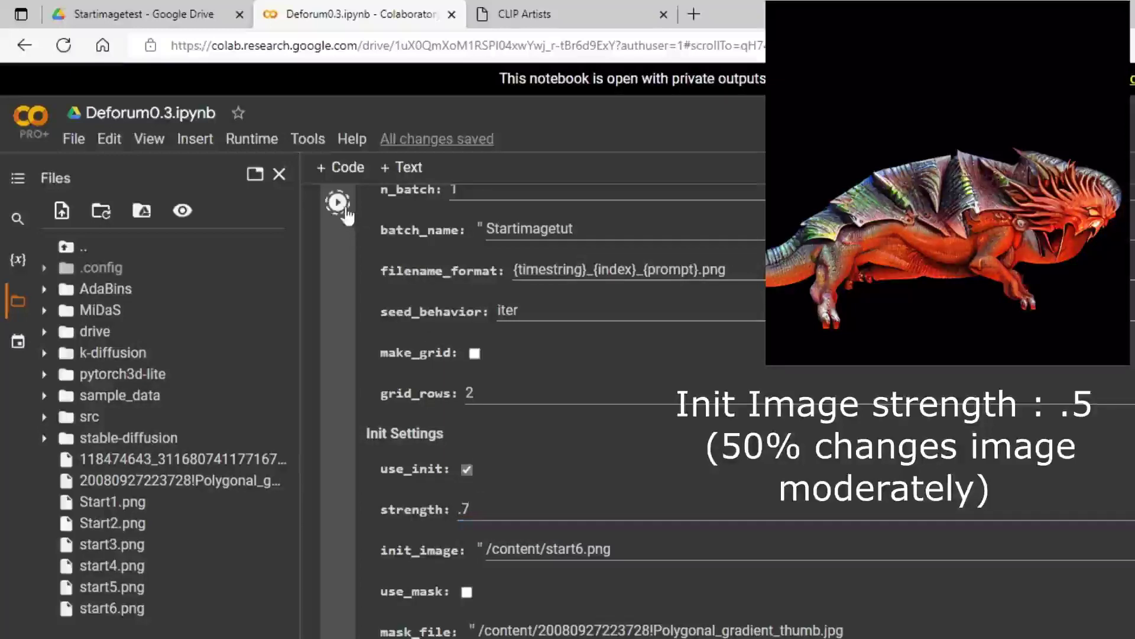
pyautogui.scroll(-3, 491, 319)
pyautogui.scroll(-2, 553, 392)
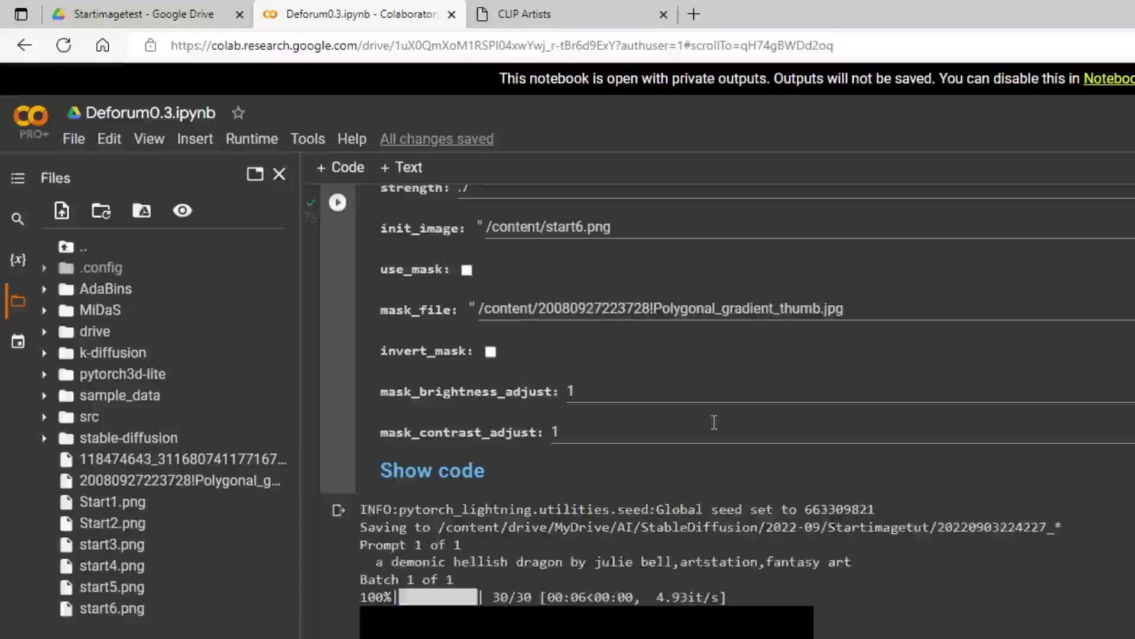
pyautogui.scroll(-5, 714, 417)
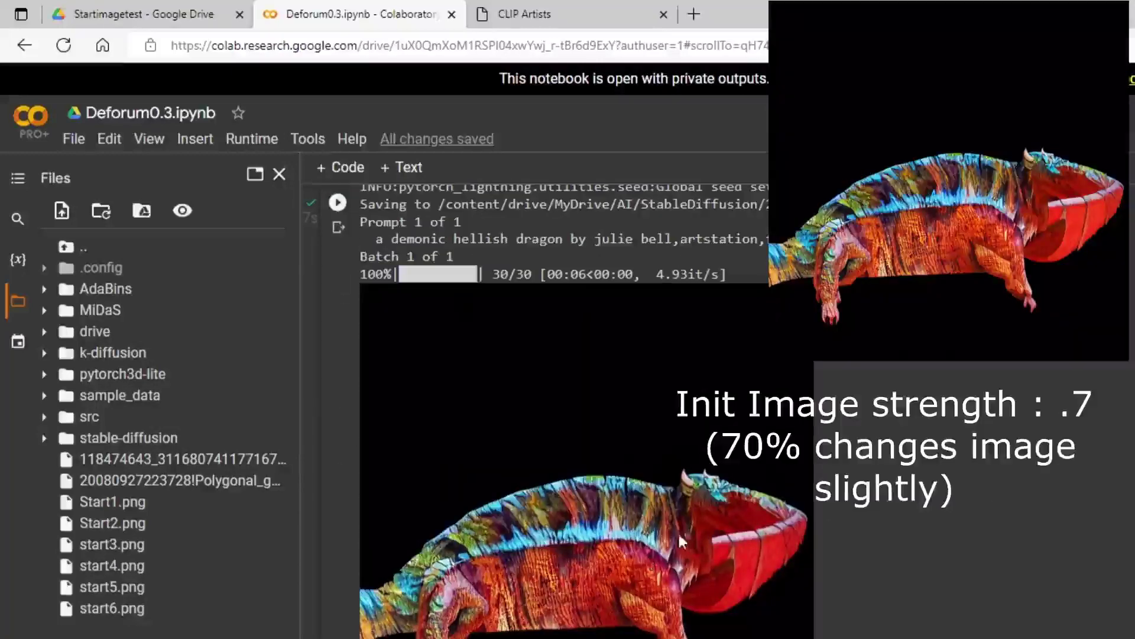
# Set the sampling scale to 50.
pyautogui.scroll(10, 634, 507)
pyautogui.scroll(-2, 500, 524)
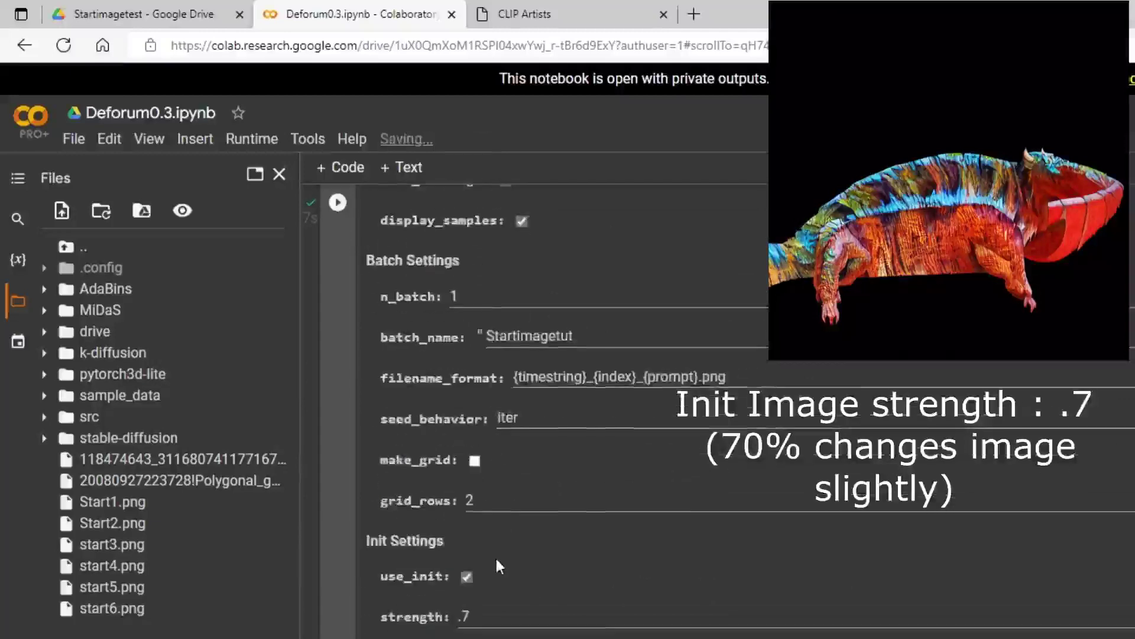
pyautogui.scroll(6, 519, 509)
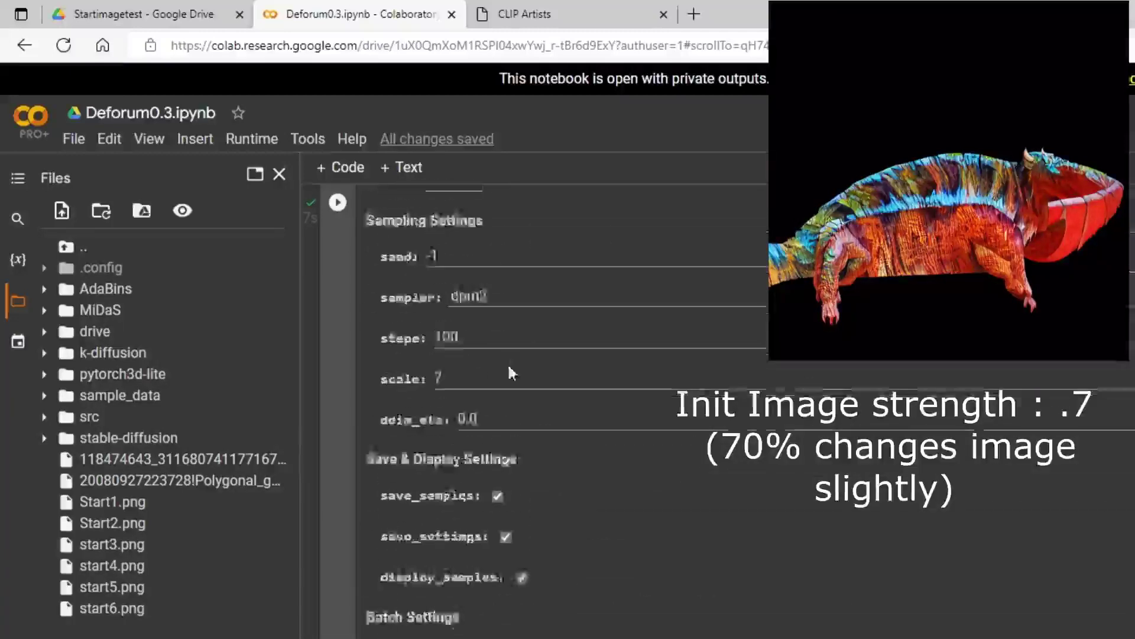
pyautogui.scroll(2, 510, 372)
pyautogui.moveTo(445, 451); pyautogui.dragTo(403, 446)
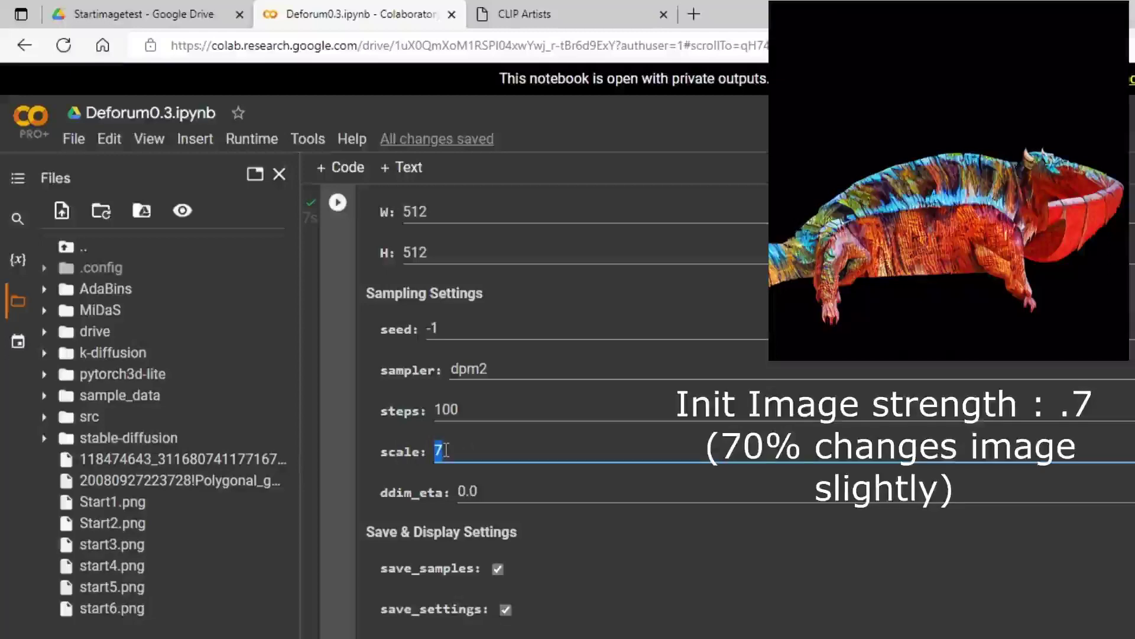
pyautogui.write('50')
# Rerun the Prompts and Image Settings cells to render a new dragon at strength .7.
pyautogui.scroll(-20, 541, 492)
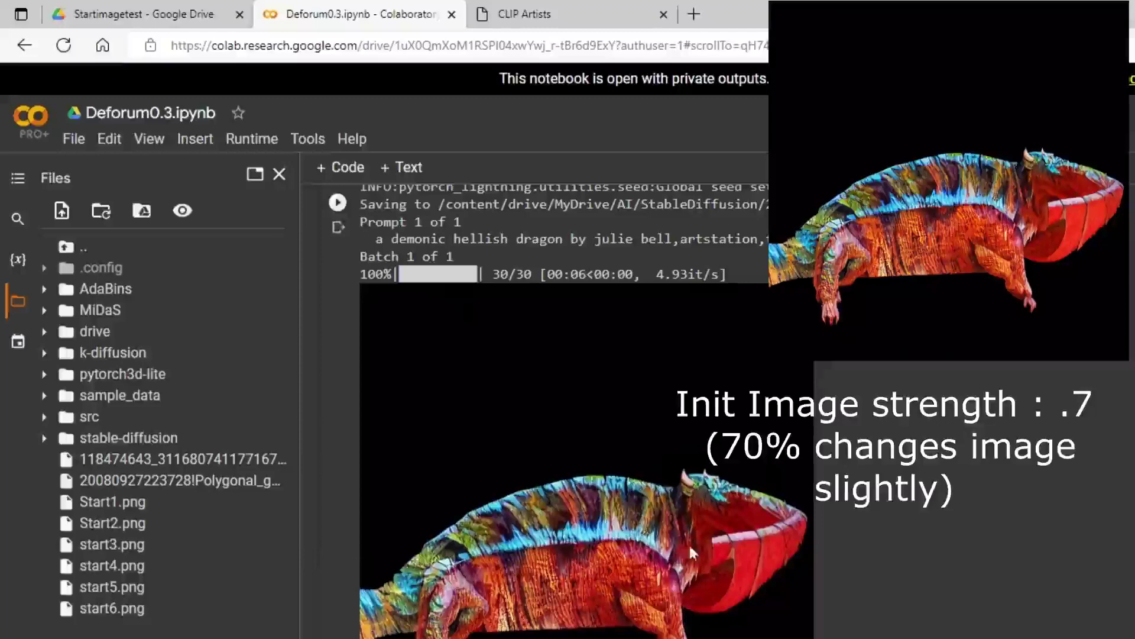
pyautogui.scroll(20, 692, 552)
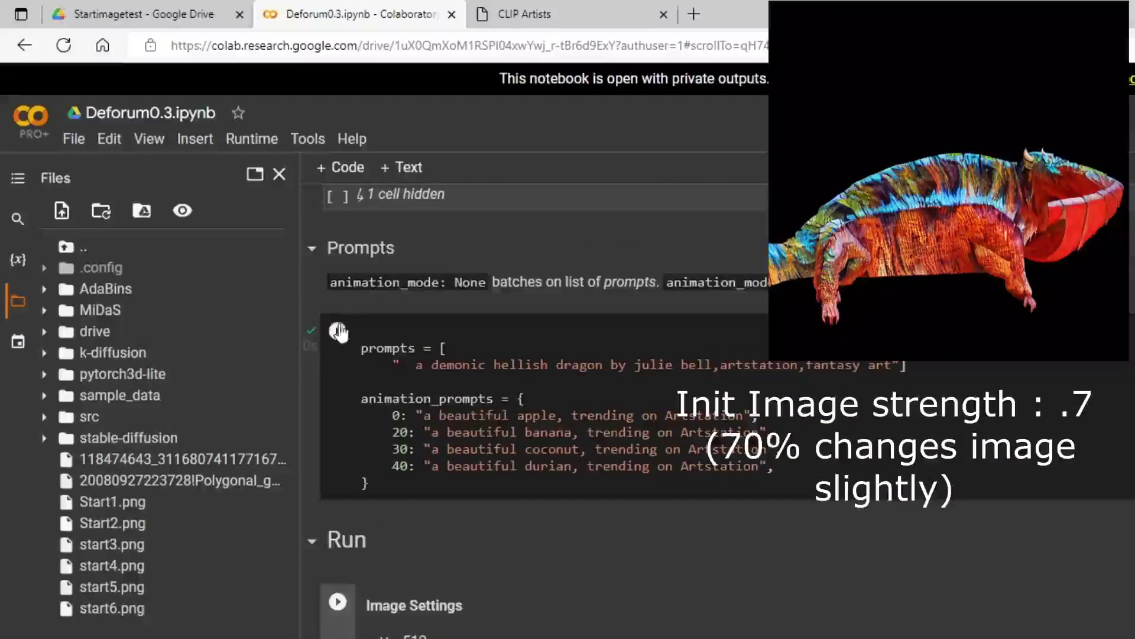
pyautogui.click(338, 331)
pyautogui.click(330, 606)
pyautogui.scroll(-5, 530, 559)
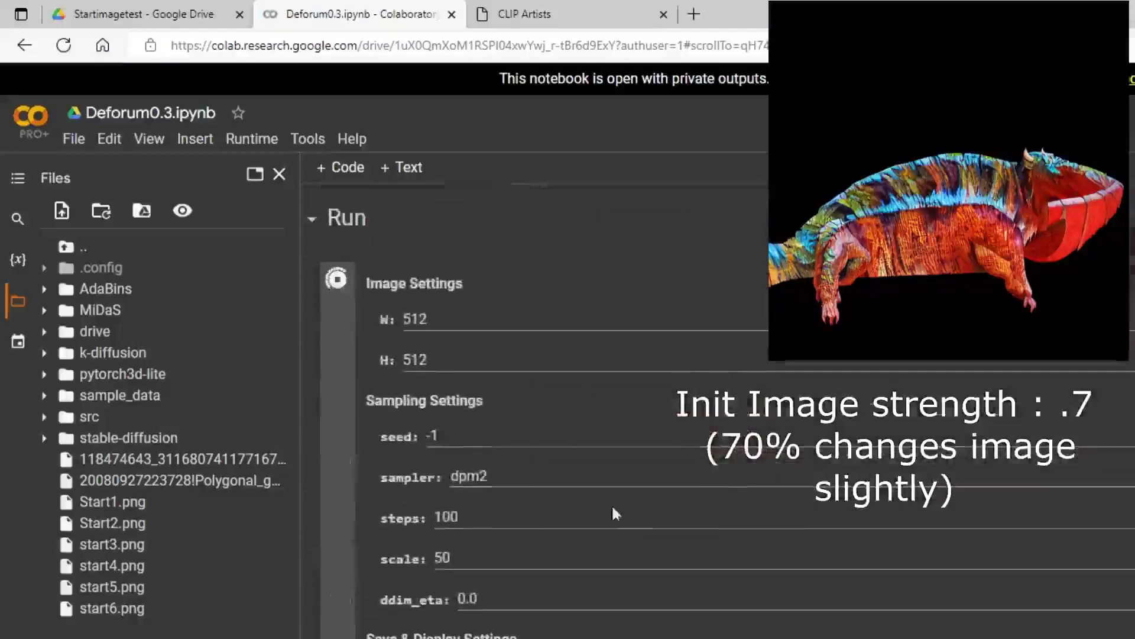
pyautogui.scroll(-5, 613, 512)
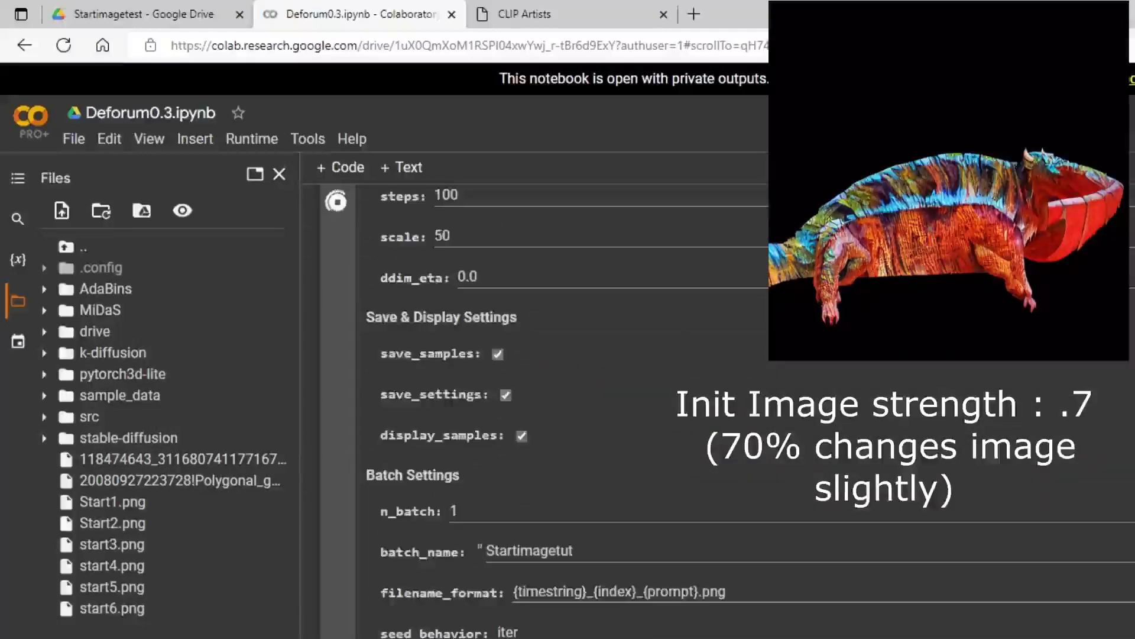
pyautogui.scroll(-5, 566, 476)
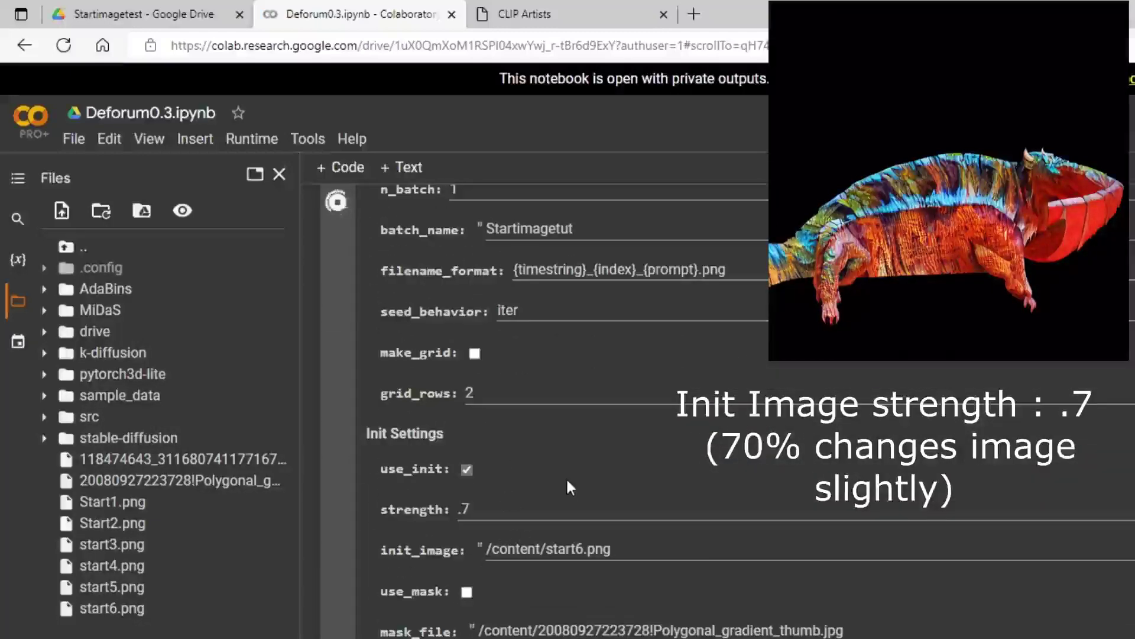
pyautogui.scroll(-6, 566, 476)
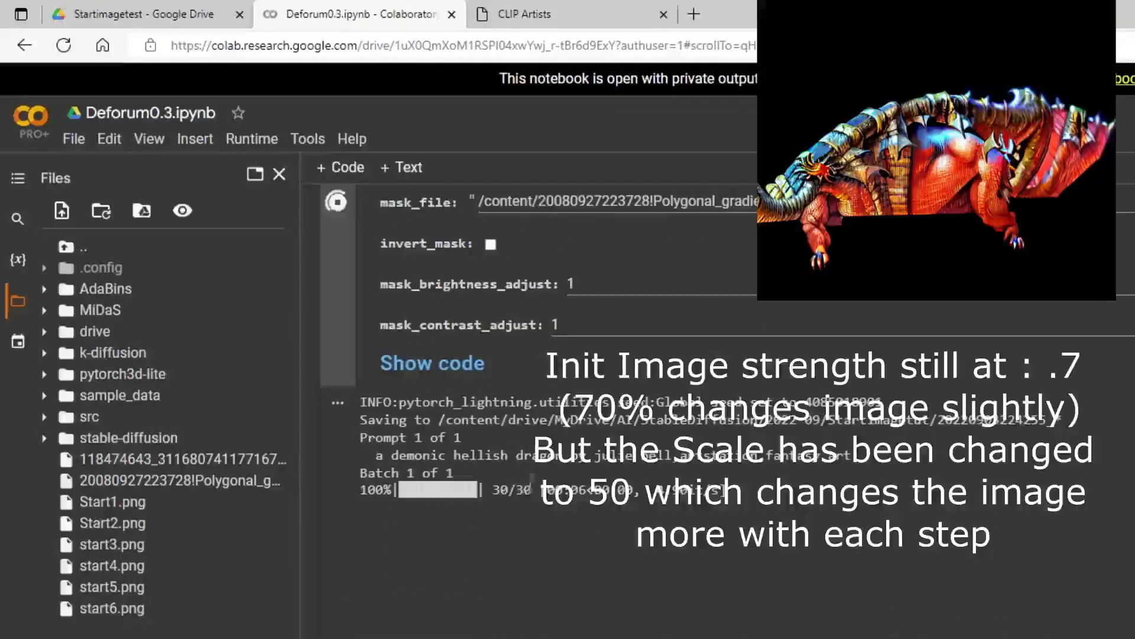
# Set the sampling scale back from 50 to 10.
pyautogui.scroll(-3, 566, 477)
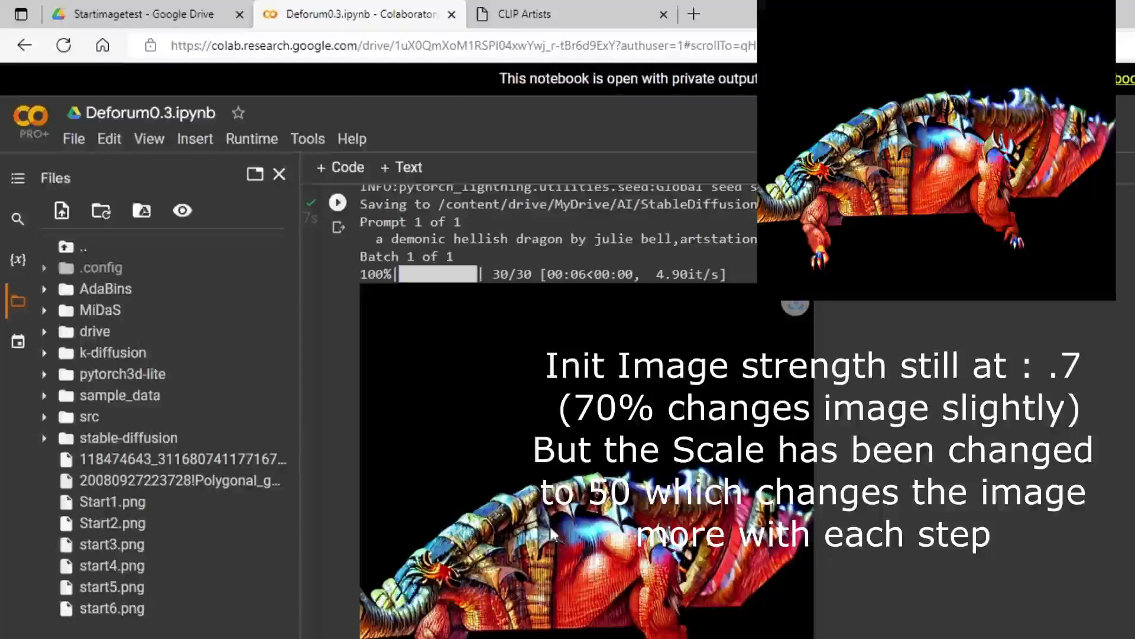
pyautogui.scroll(10, 532, 541)
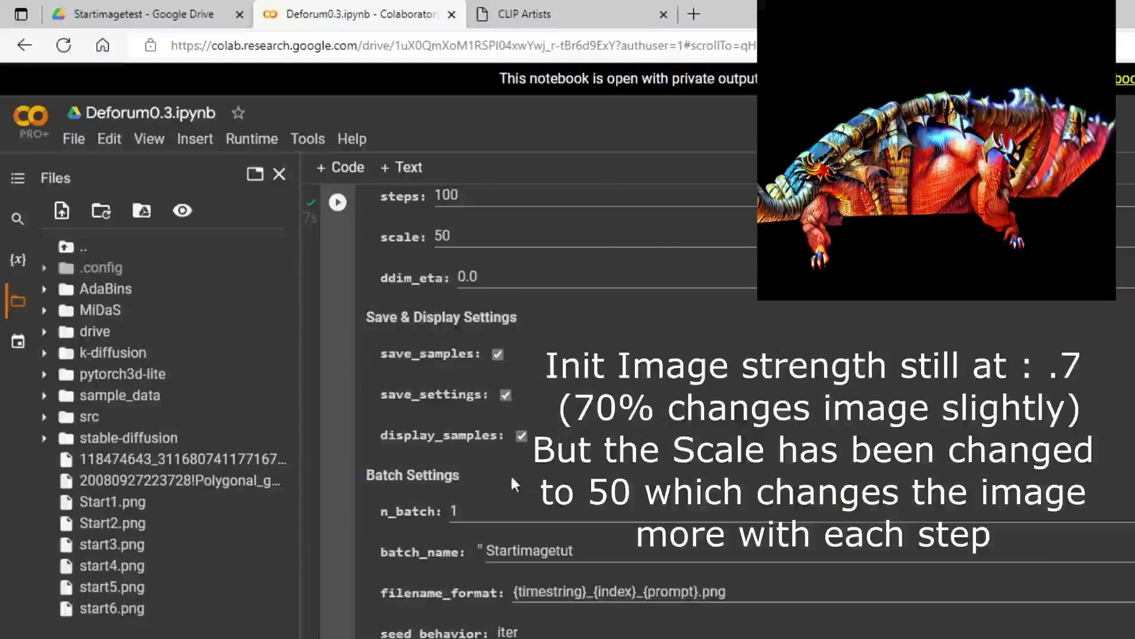
pyautogui.scroll(4, 515, 485)
pyautogui.moveTo(455, 450); pyautogui.dragTo(393, 446)
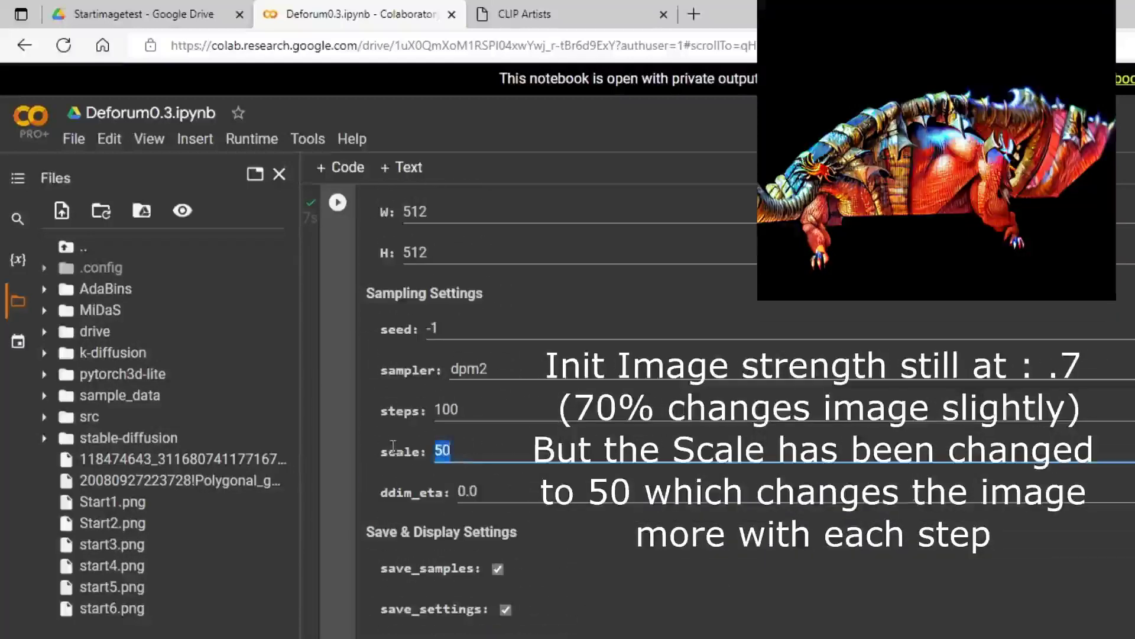
pyautogui.write('10')
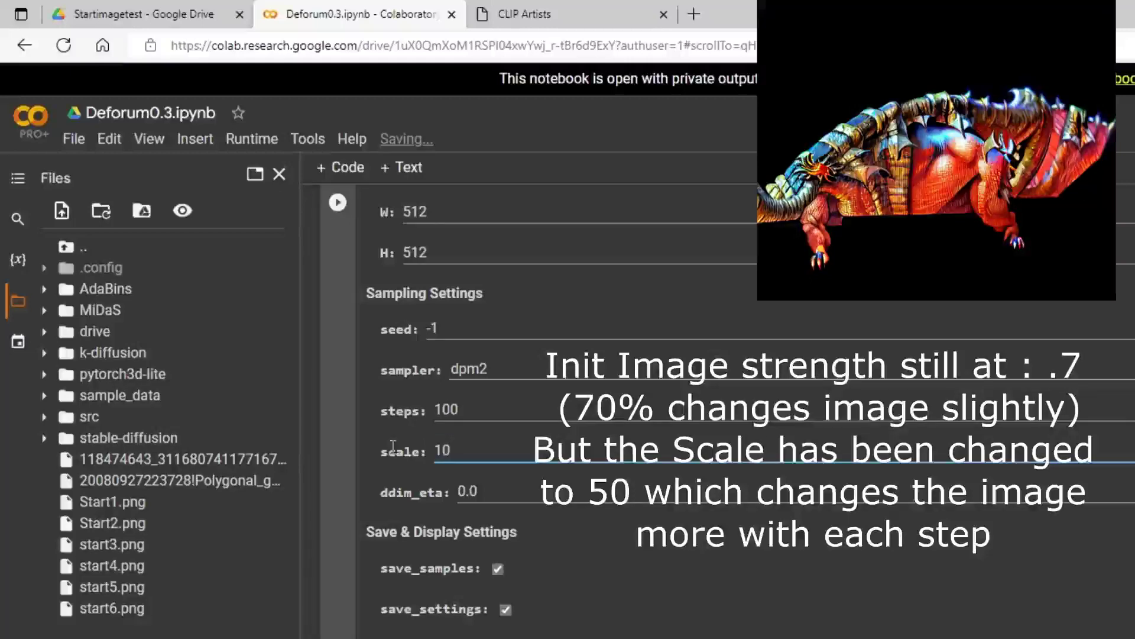
# Change init strength to .6 and rerun with Ctrl+Enter, viewing the red dragon output.
pyautogui.scroll(-3, 507, 507)
pyautogui.scroll(-3, 542, 606)
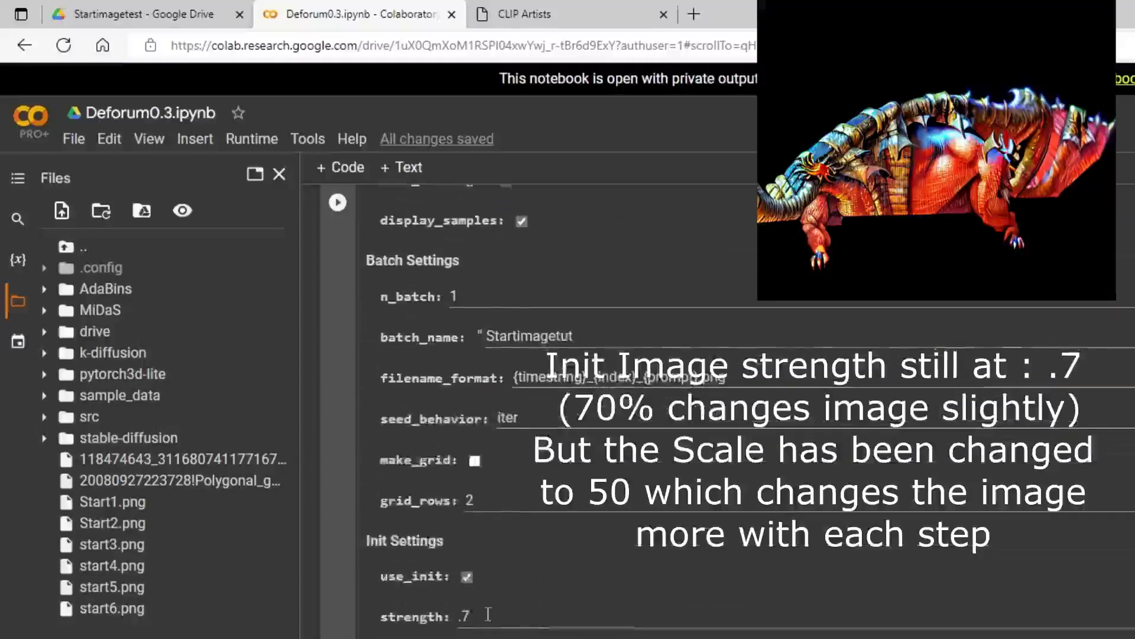
pyautogui.moveTo(473, 617); pyautogui.dragTo(457, 618)
pyautogui.press('BackSpace')
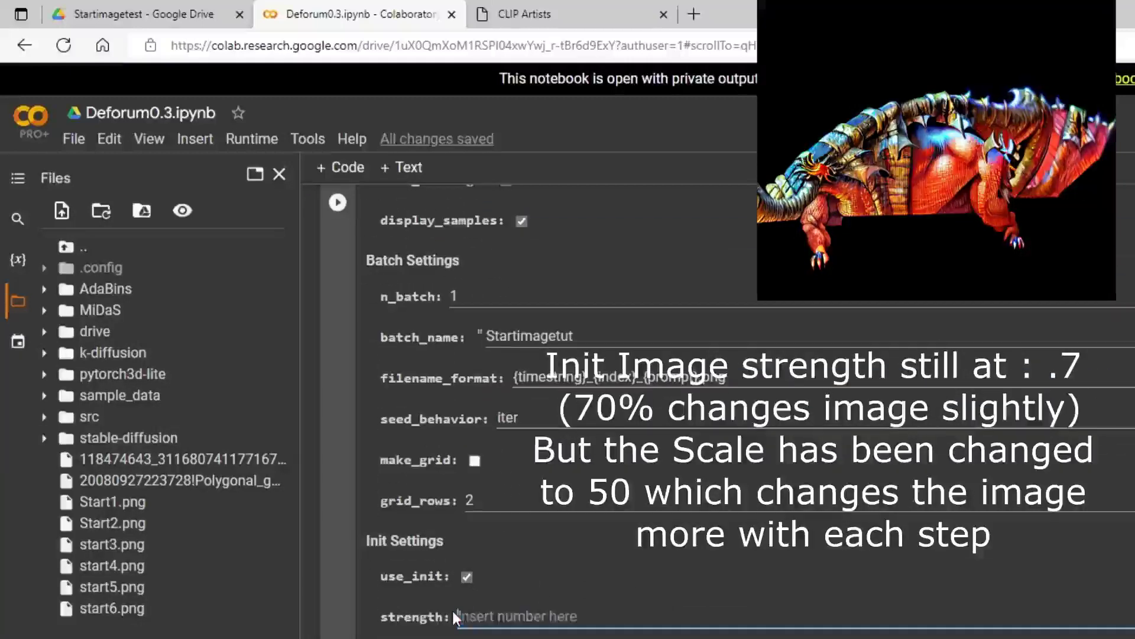
pyautogui.write('.5')
pyautogui.hotkey('ctrl', 'Return')
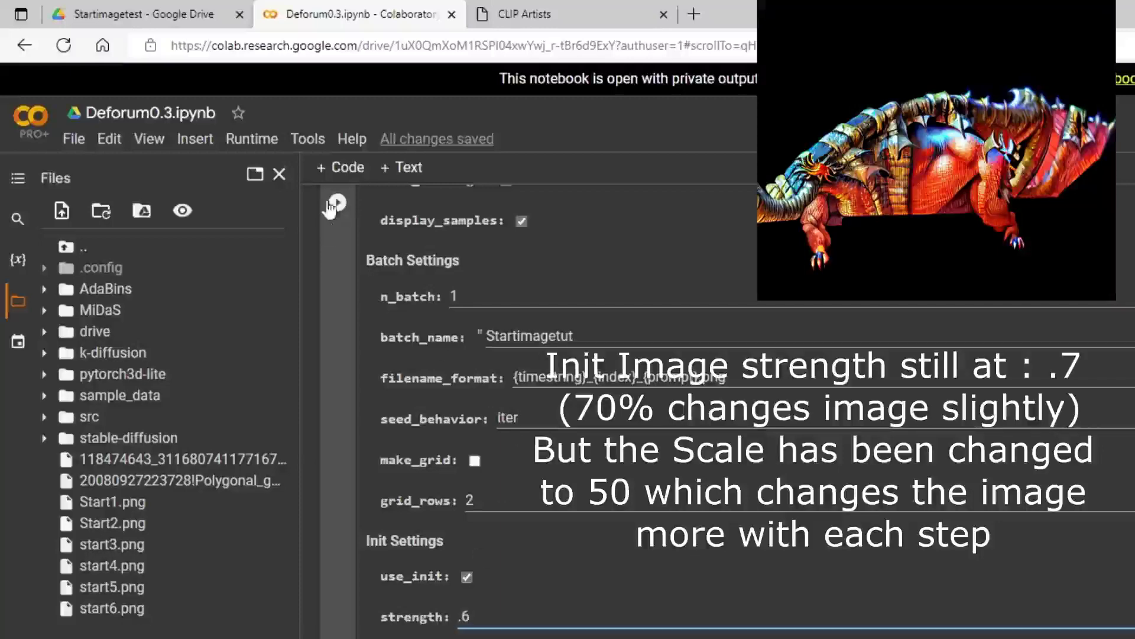
pyautogui.scroll(-2, 630, 444)
pyautogui.scroll(-3, 628, 443)
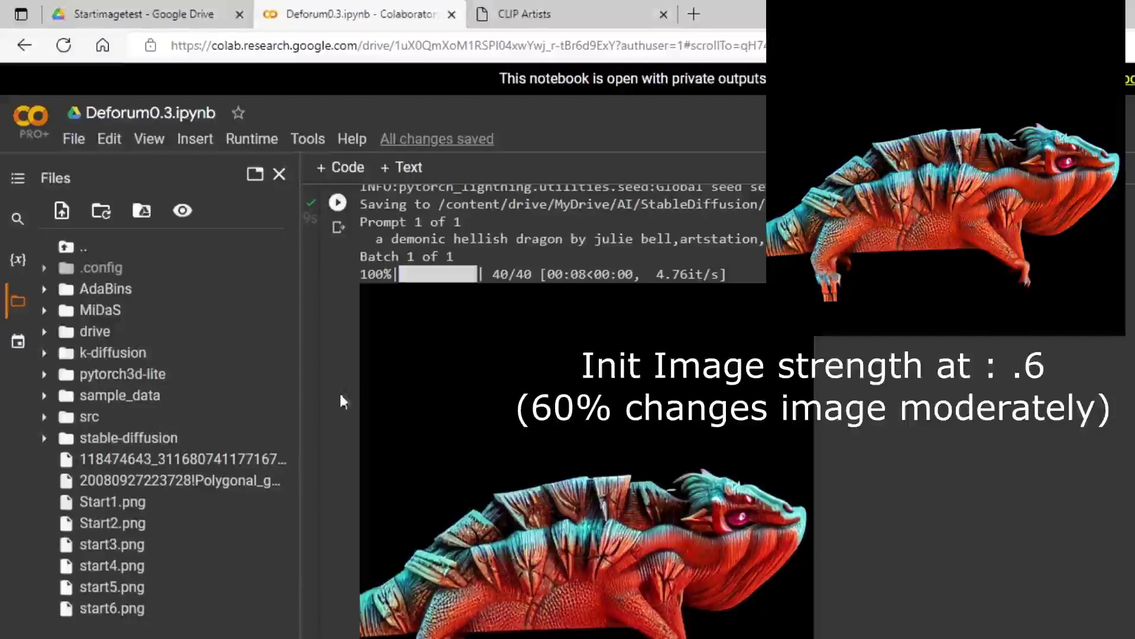
# Replace the init_image path with /content/start4.png.
pyautogui.rightClick(135, 568)
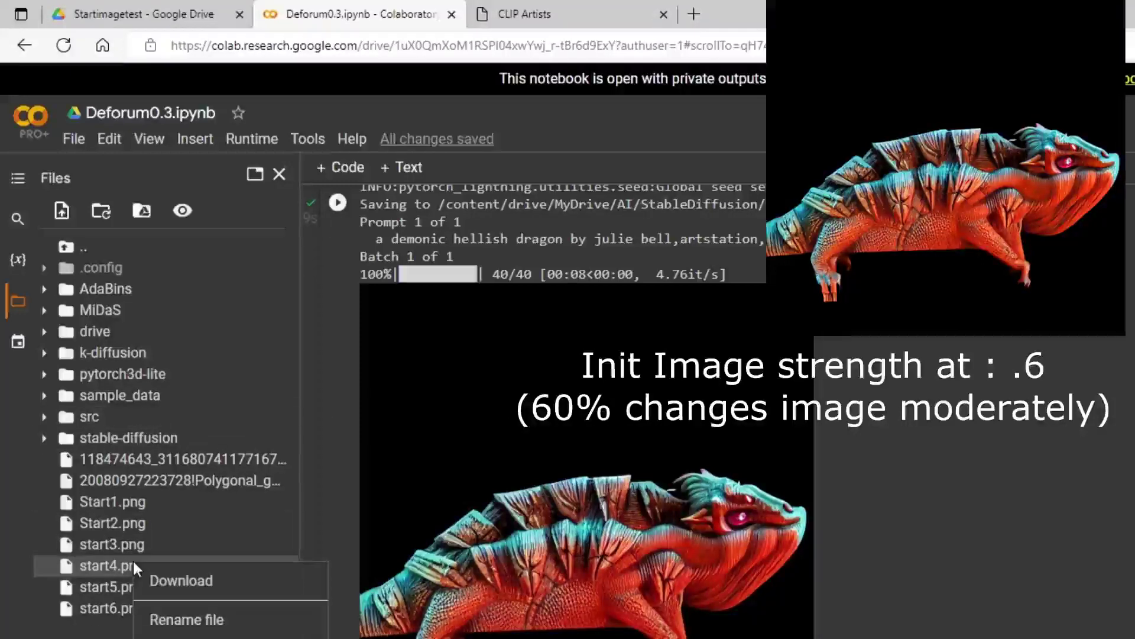
pyautogui.press('Escape')
pyautogui.scroll(7, 804, 452)
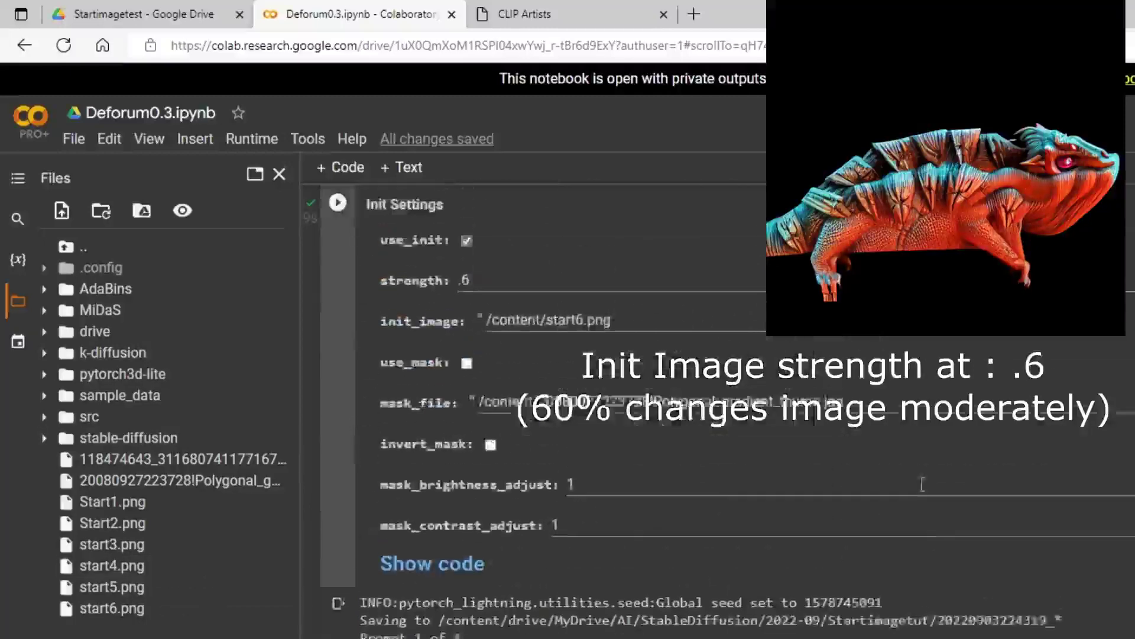
pyautogui.tripleClick(632, 331)
pyautogui.press('BackSpace')
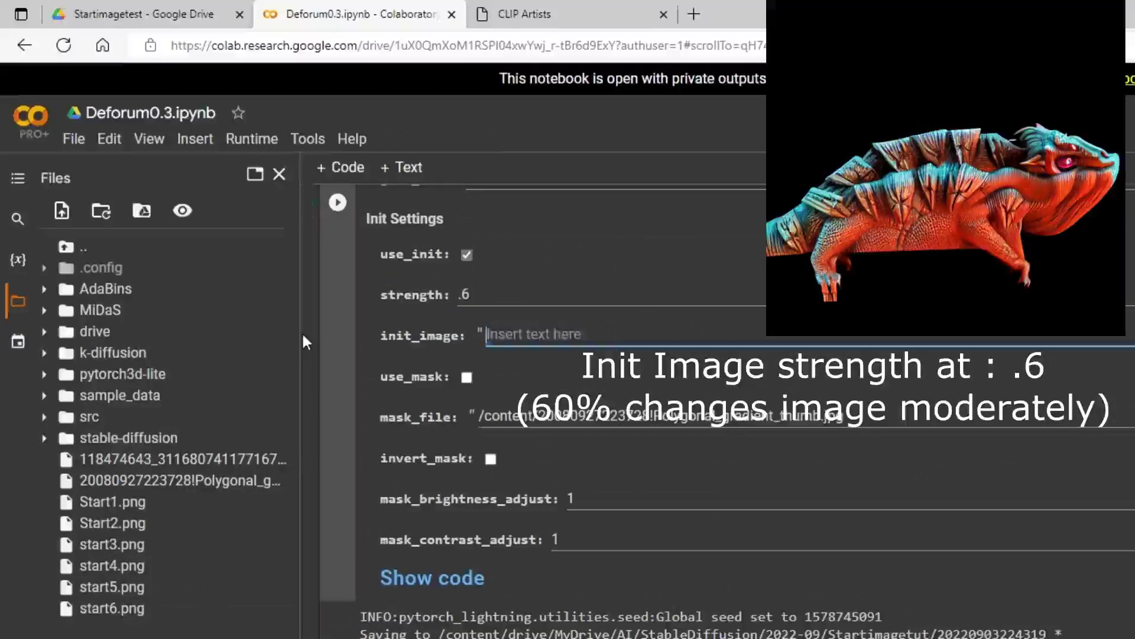
pyautogui.write('/content/start4.png')
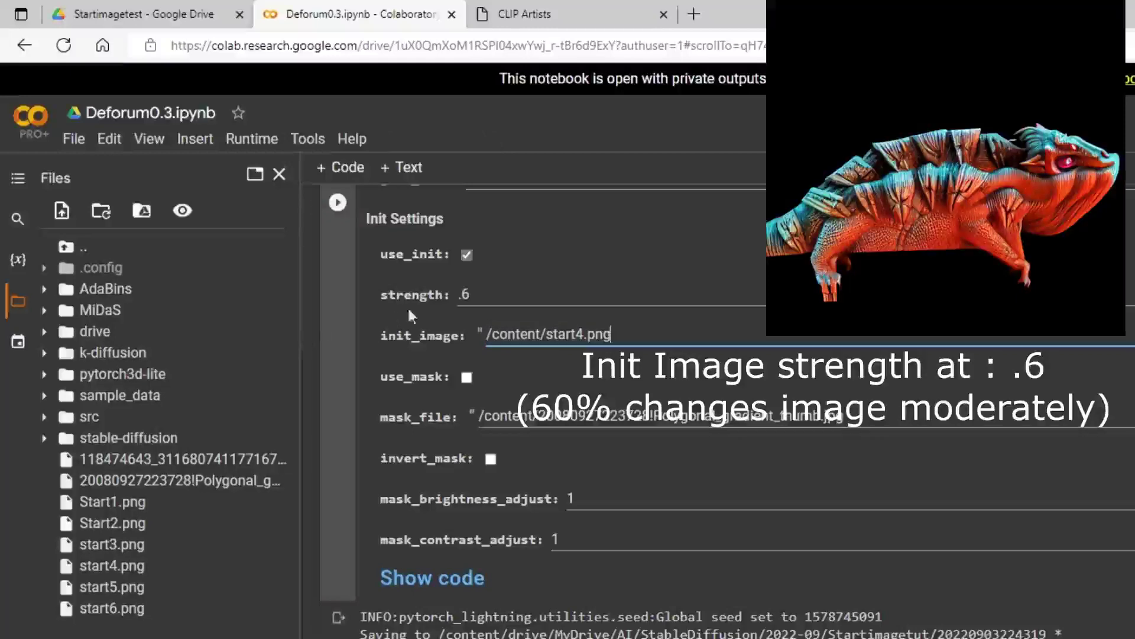
# Change the prompt to 'A female alien by Rodney Matthews' and run the prompts cell.
pyautogui.scroll(15, 407, 306)
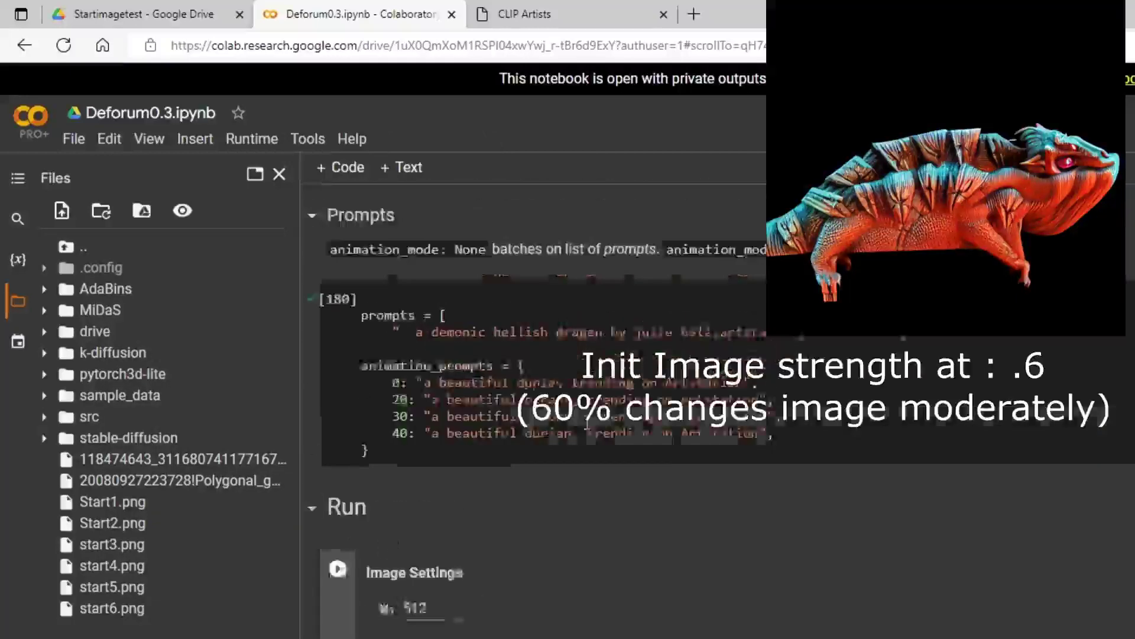
pyautogui.moveTo(888, 365); pyautogui.dragTo(431, 365)
pyautogui.press('BackSpace')
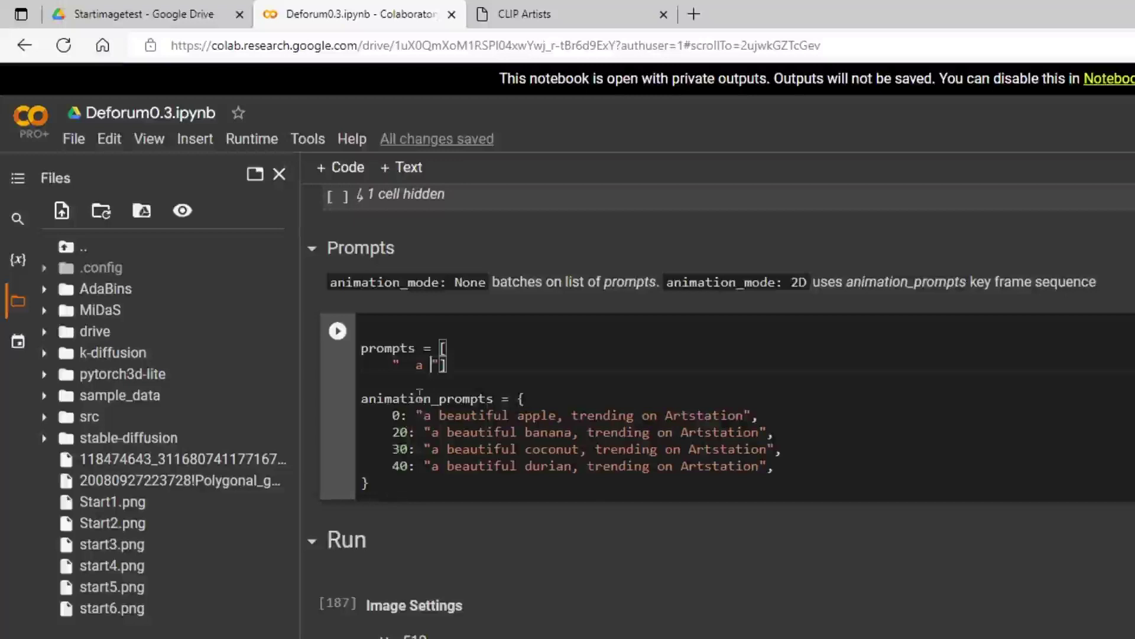
pyautogui.doubleClick(425, 370)
pyautogui.write('A female alien by Rodney Matthews')
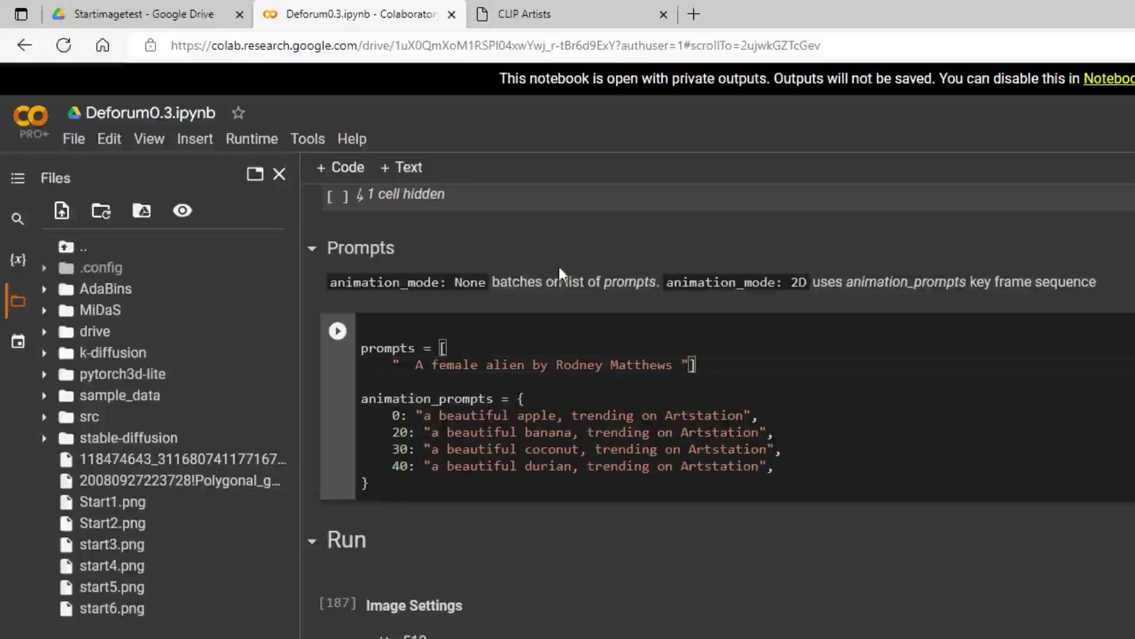
pyautogui.click(338, 332)
pyautogui.scroll(-2, 589, 385)
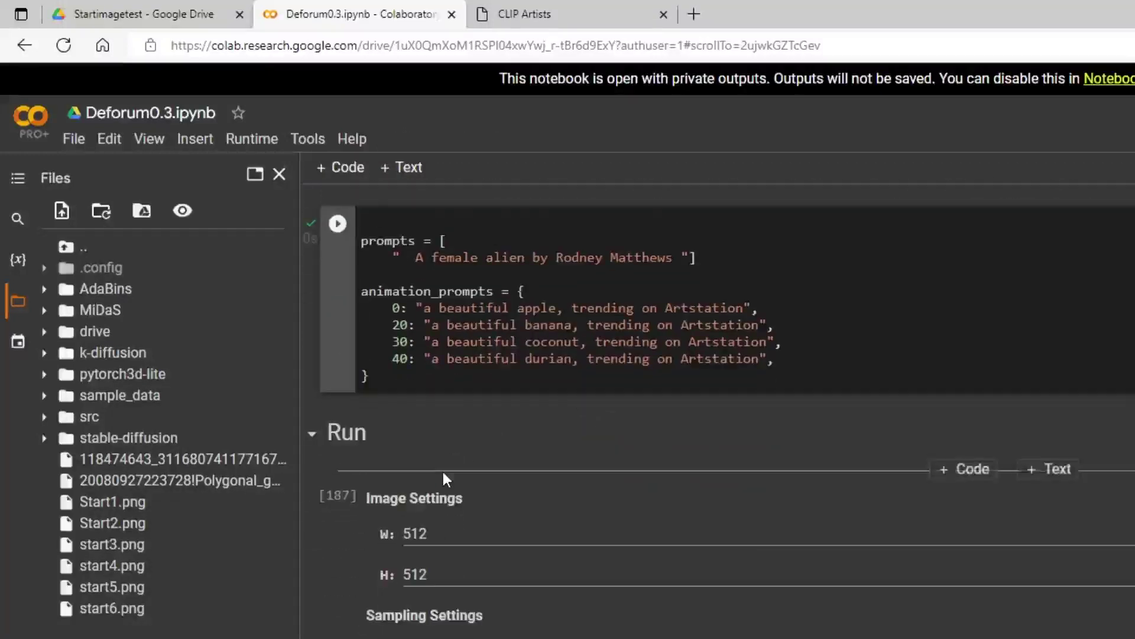
# Check the start6.png and start4.png file entries, then render the alien from start4.png at strength .6.
pyautogui.scroll(-7, 444, 477)
pyautogui.scroll(-5, 512, 466)
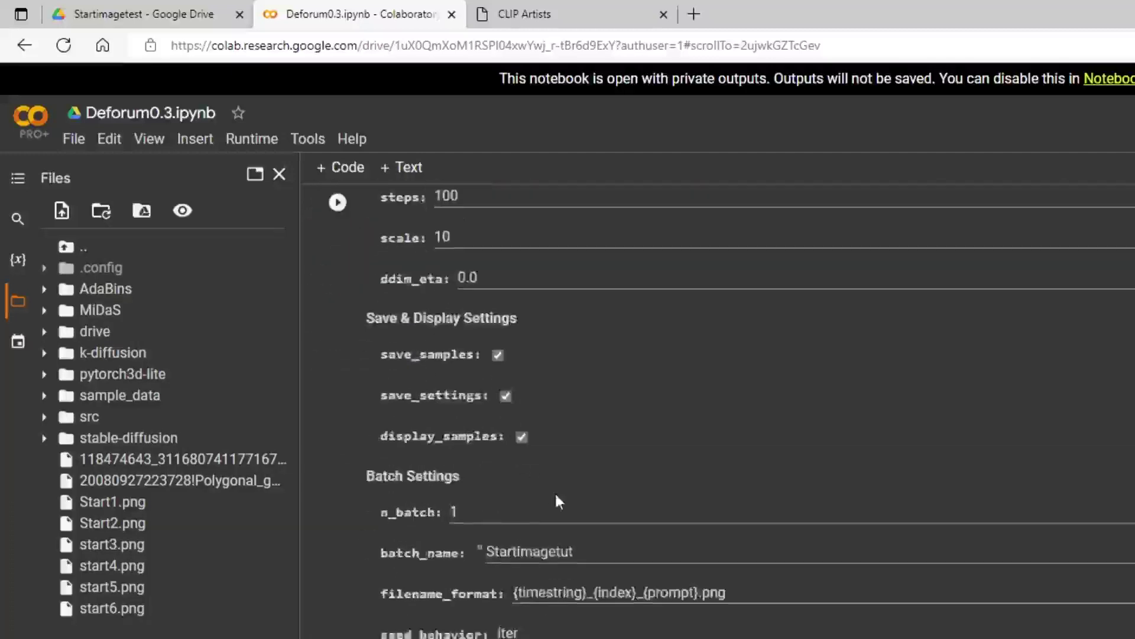
pyautogui.rightClick(150, 605)
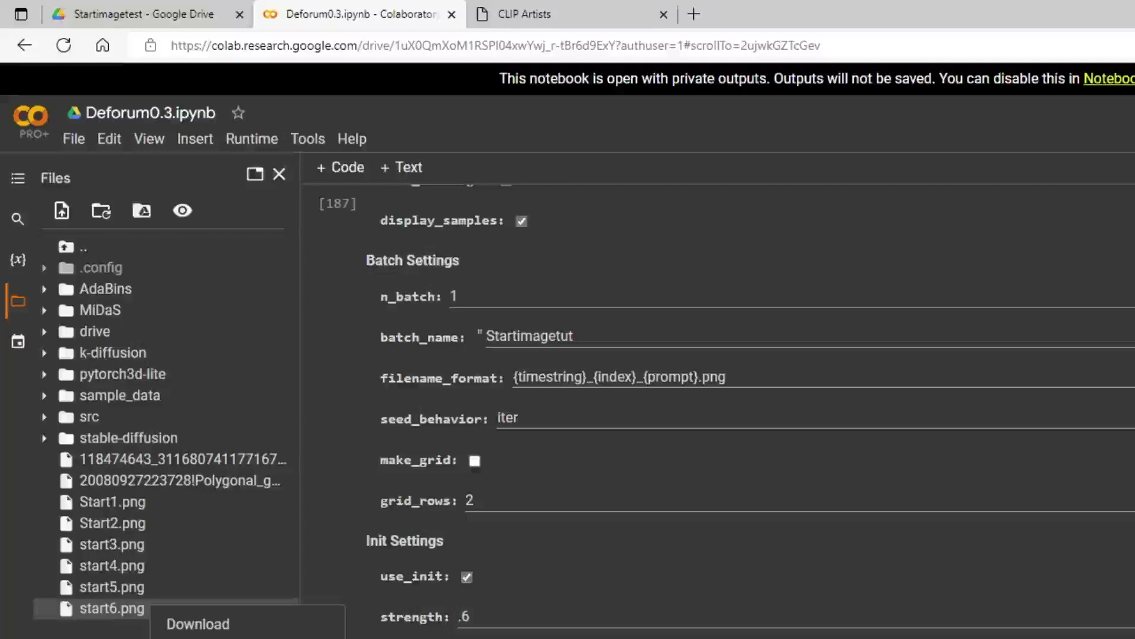
pyautogui.click(198, 624)
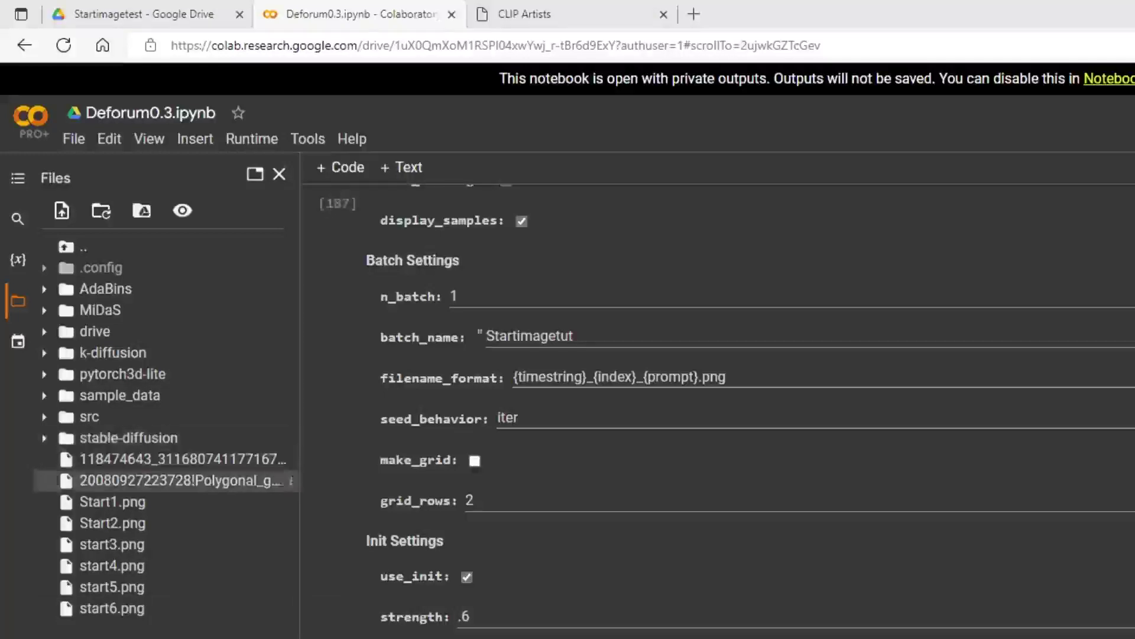
pyautogui.rightClick(143, 569)
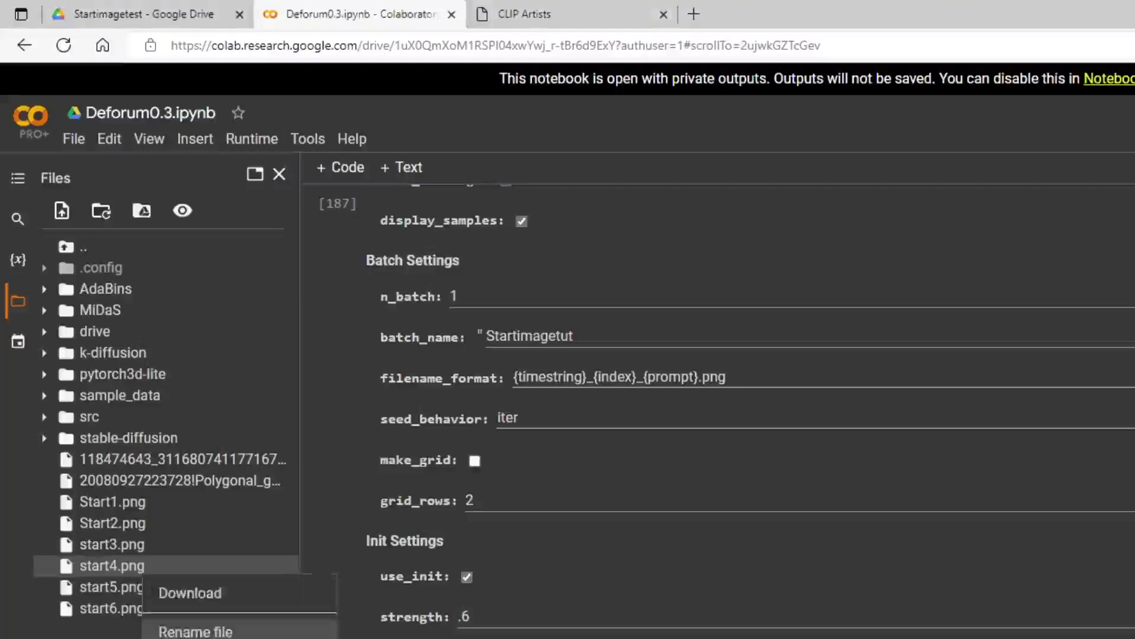
pyautogui.press('Escape')
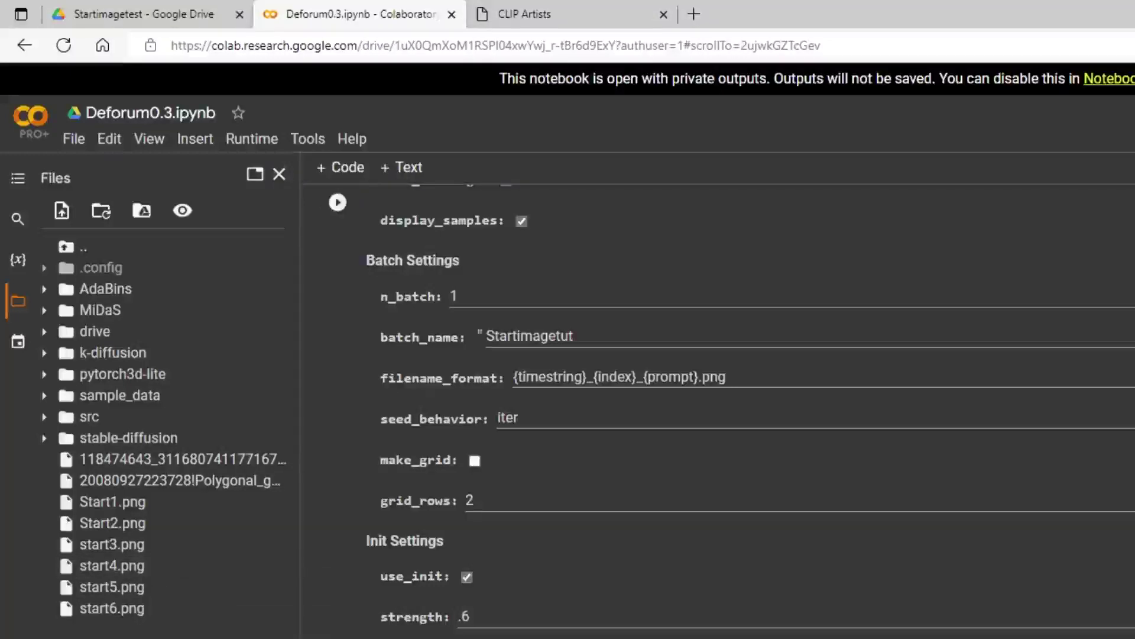
pyautogui.scroll(-2, 583, 428)
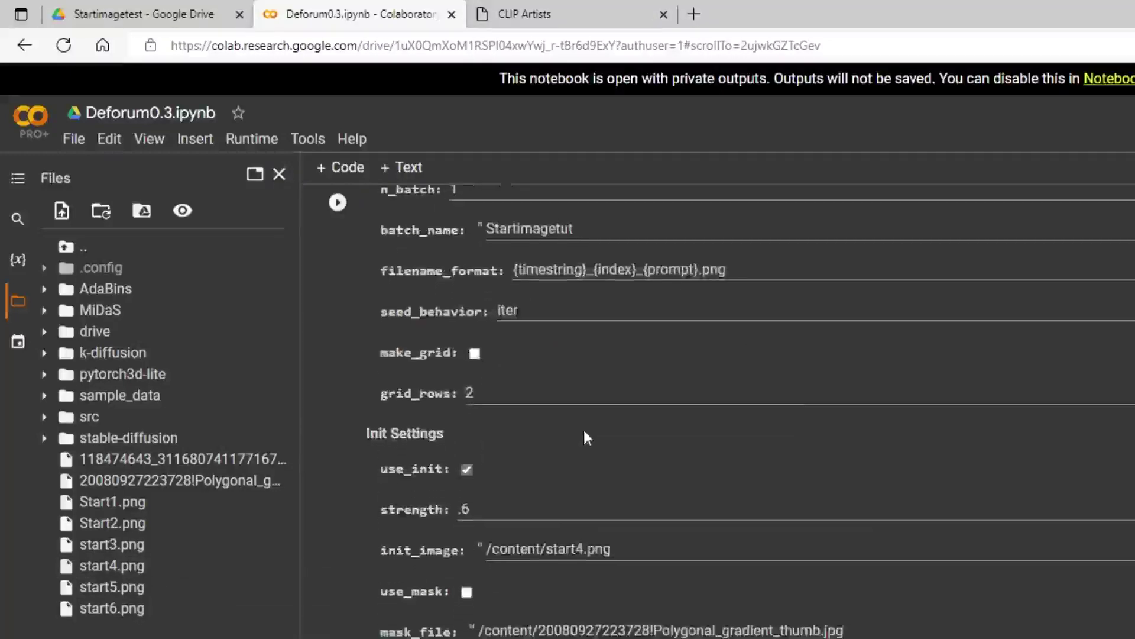
pyautogui.scroll(1, 429, 338)
pyautogui.scroll(3, 430, 339)
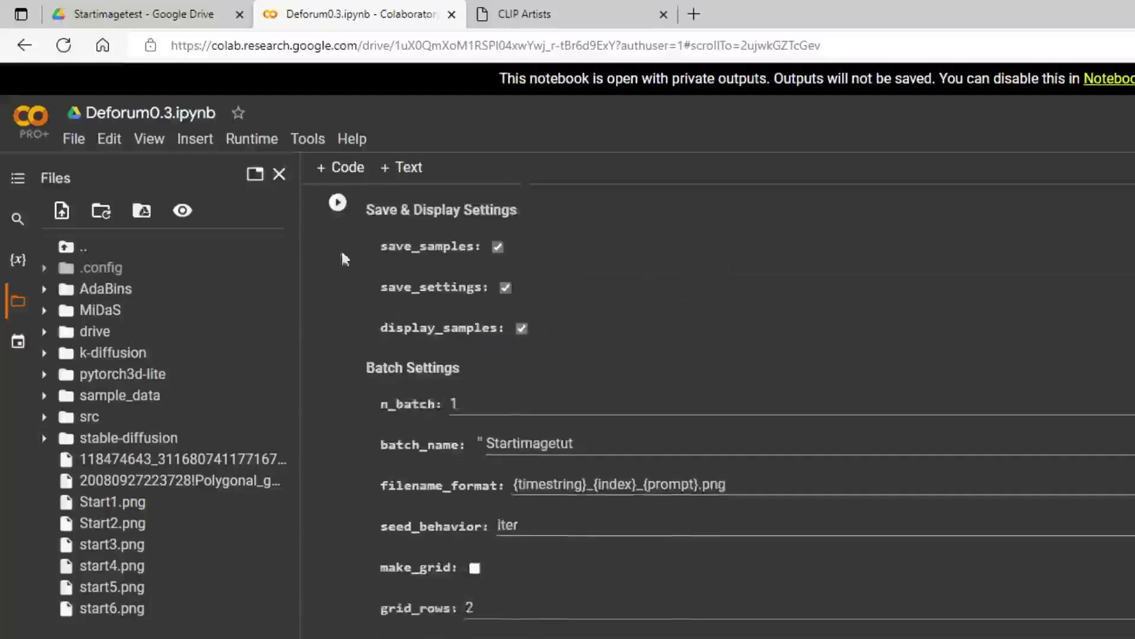
pyautogui.click(338, 202)
pyautogui.scroll(6, 608, 446)
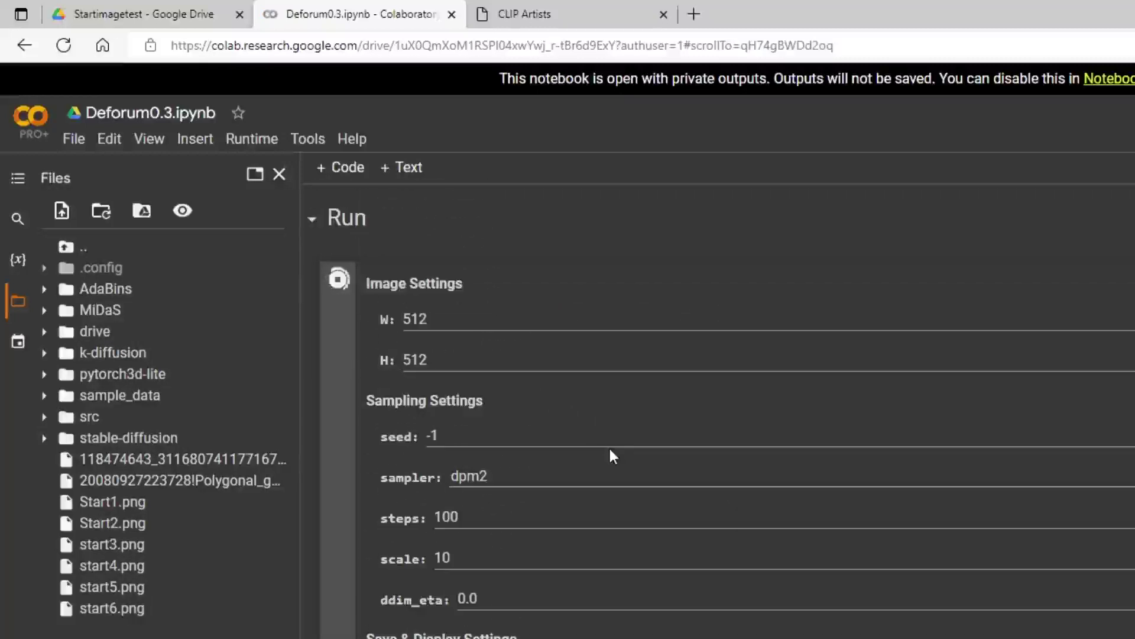
pyautogui.scroll(5, 566, 425)
pyautogui.scroll(-6, 506, 413)
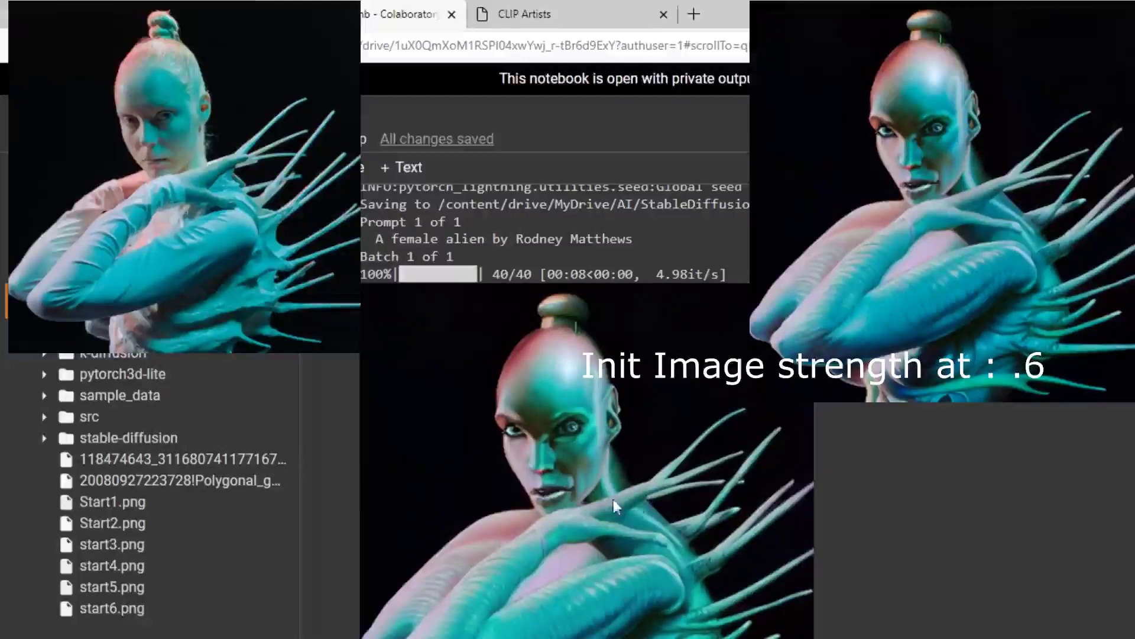
pyautogui.scroll(10, 619, 526)
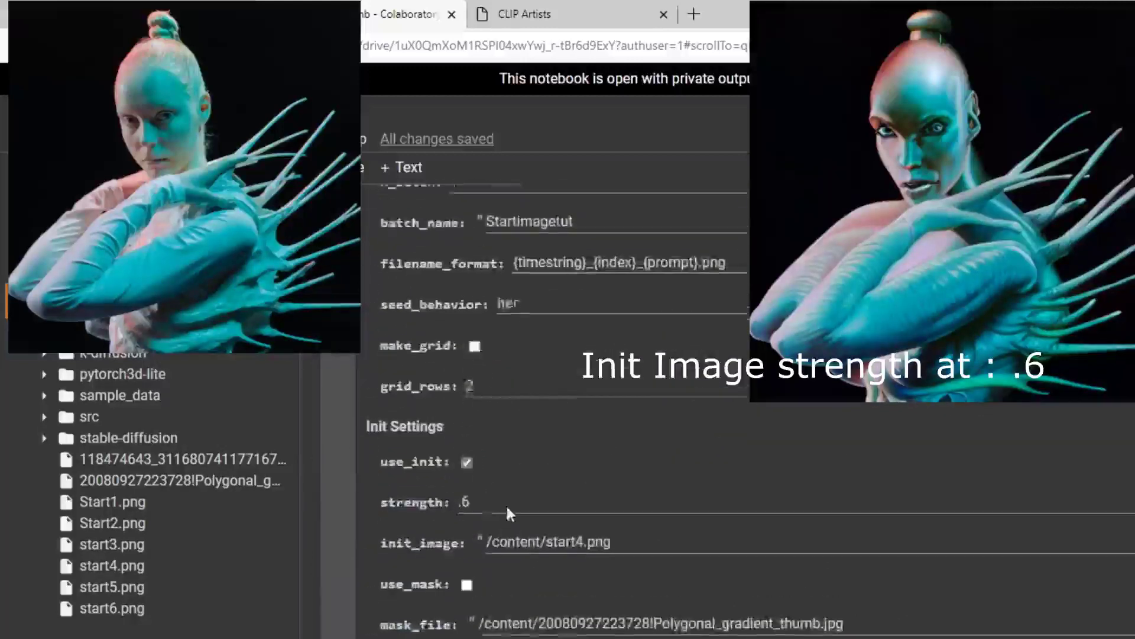
# Change init strength from .6 to .4 and view the resulting teal alien.
pyautogui.click(483, 503)
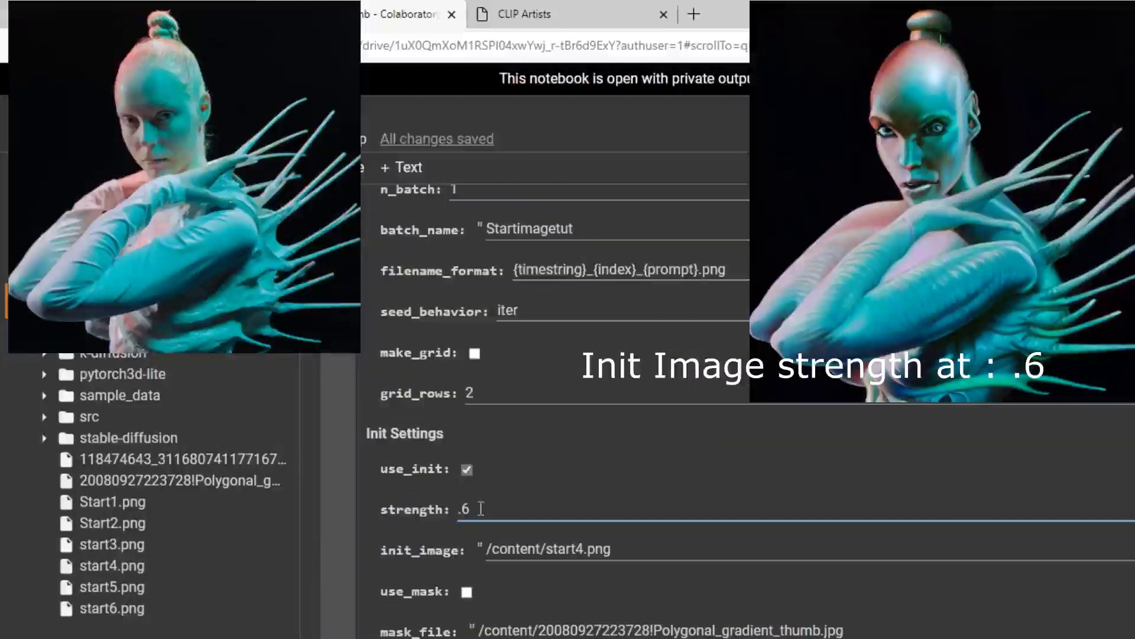
pyautogui.press('BackSpace')
pyautogui.write('4')
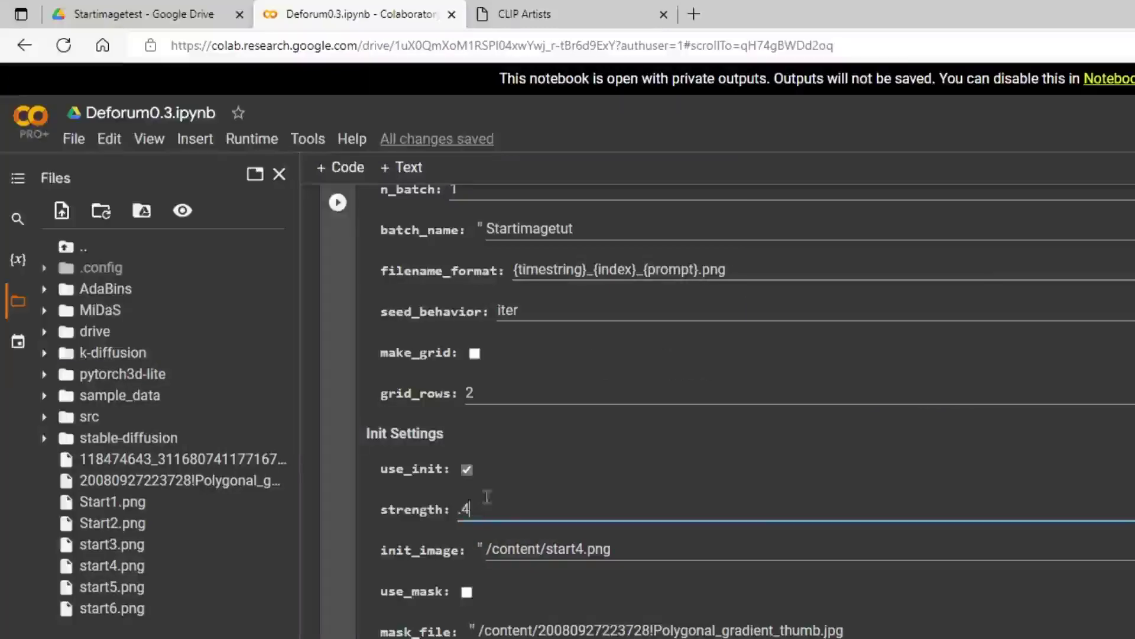
pyautogui.write('4')
pyautogui.scroll(-7, 535, 314)
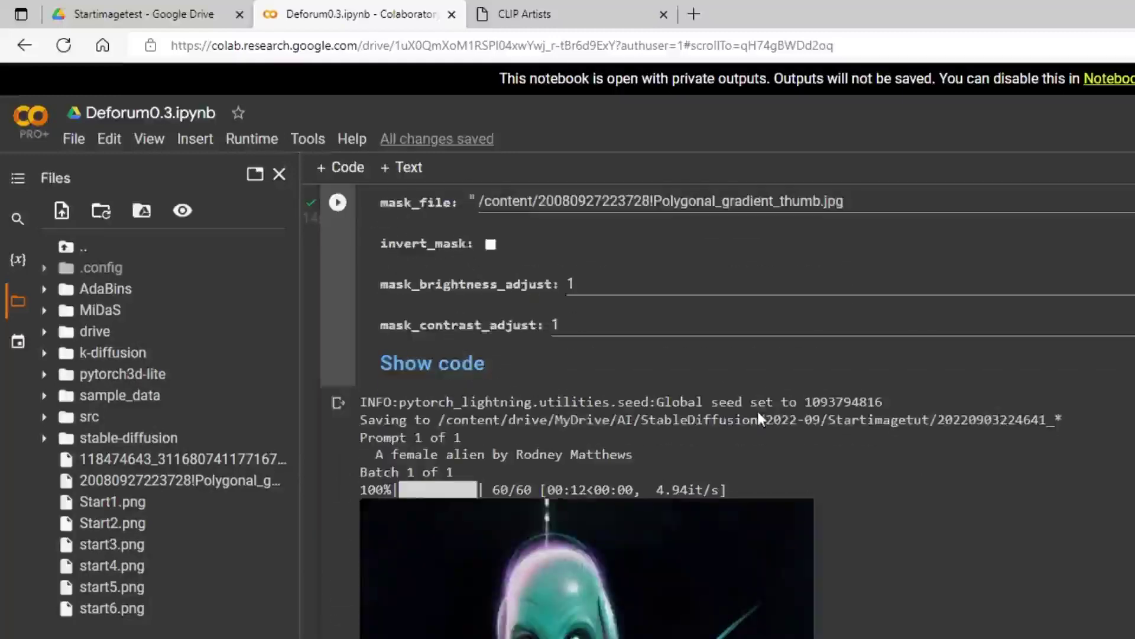
pyautogui.scroll(-3, 757, 411)
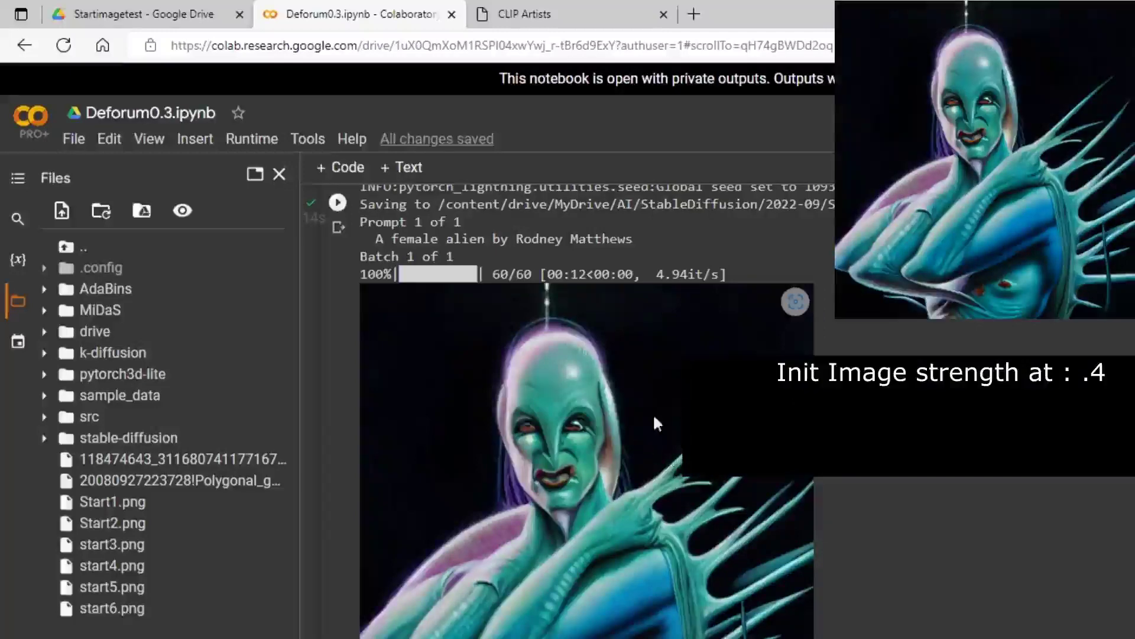
pyautogui.scroll(2, 611, 420)
pyautogui.scroll(10, 611, 420)
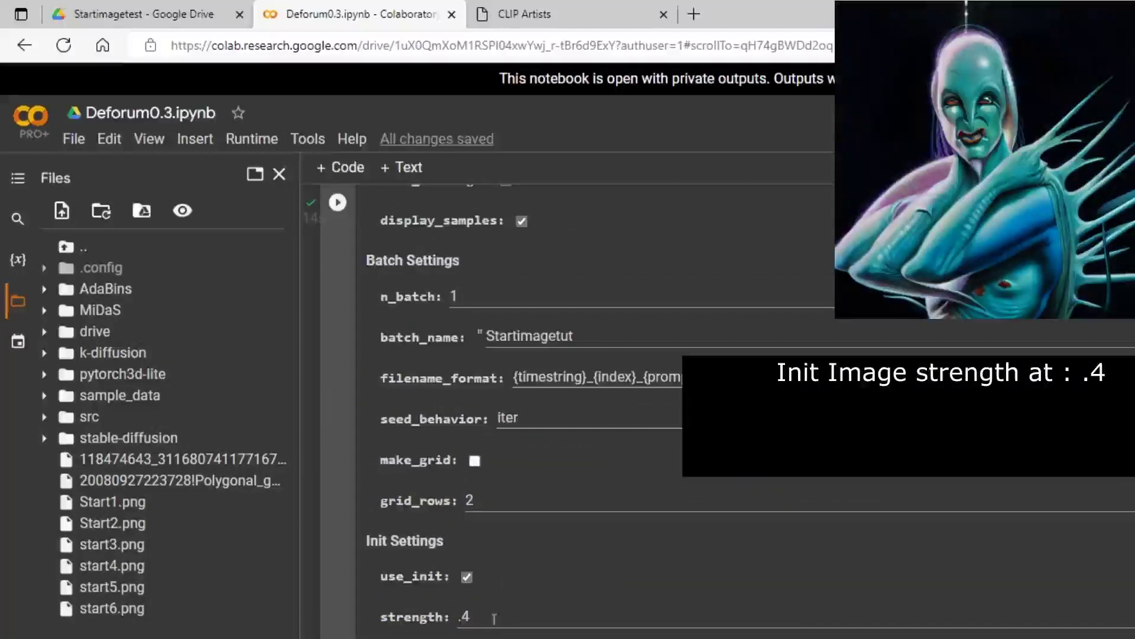
# Set init strength to .8 and start regenerating the alien.
pyautogui.click(495, 621)
pyautogui.press('BackSpace')
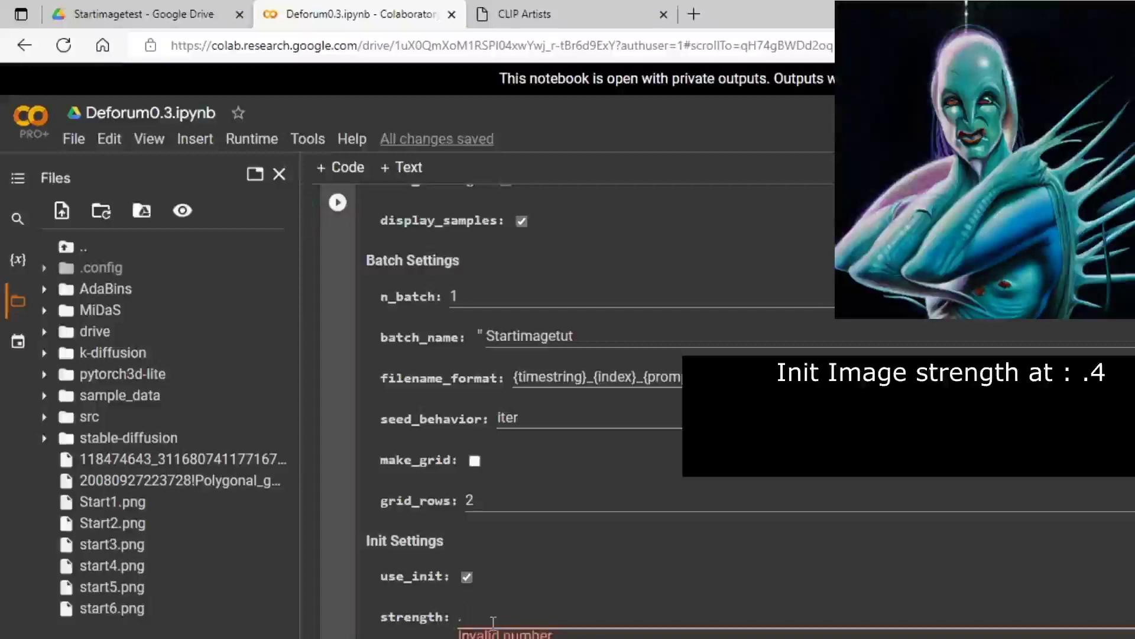
pyautogui.write('8')
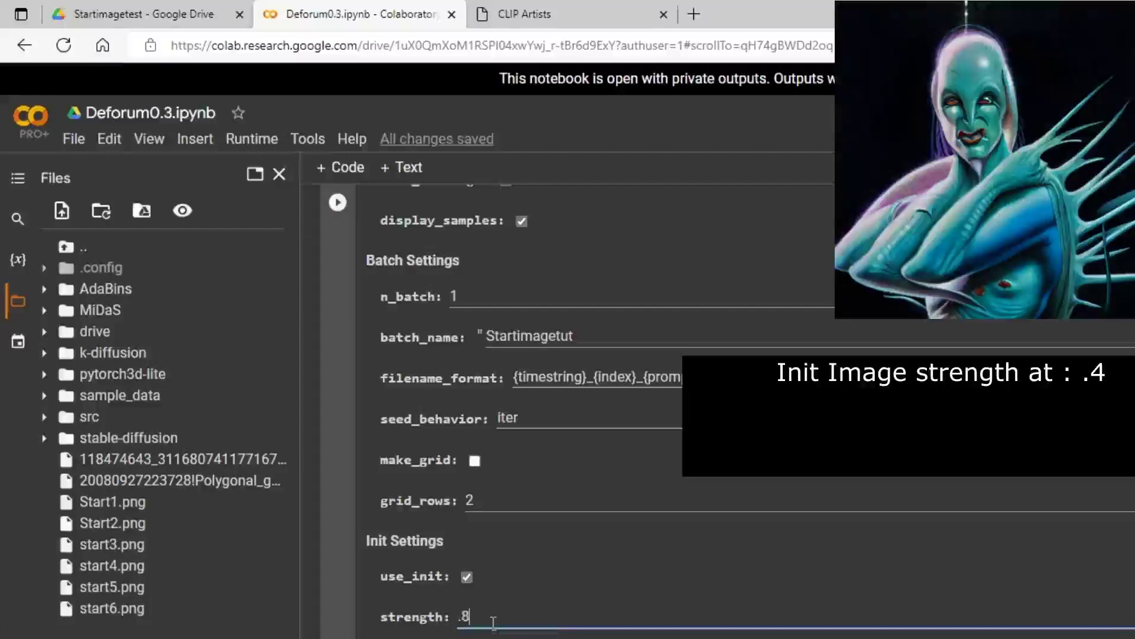
pyautogui.click(338, 202)
# Scroll down to view the teal female alien rendered at strength .8.
pyautogui.scroll(-2, 531, 407)
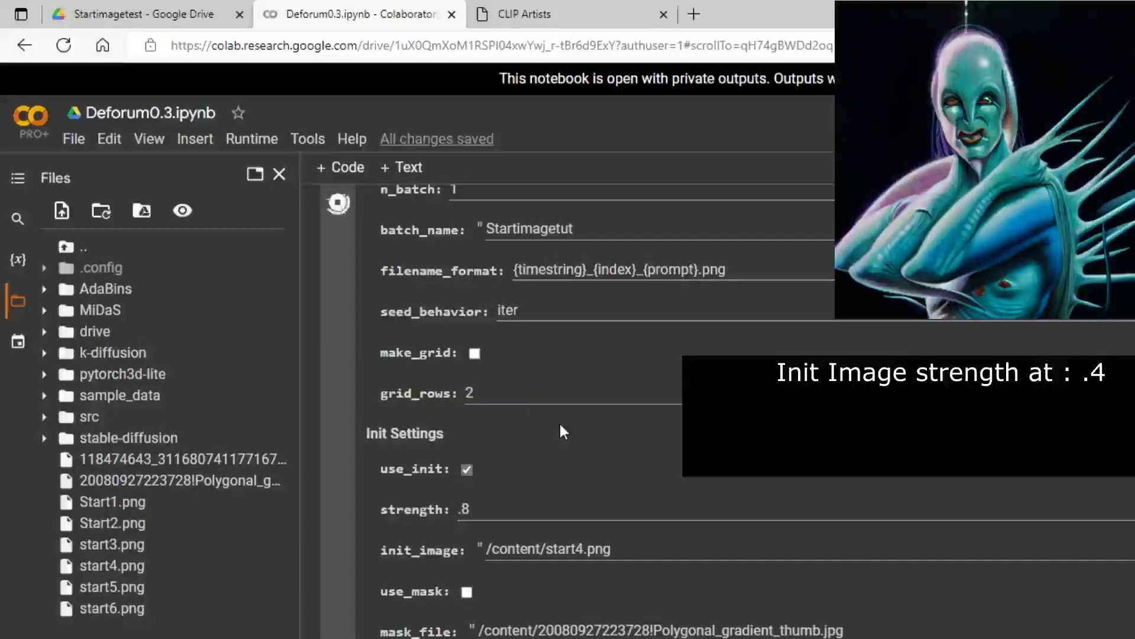
pyautogui.scroll(-2, 650, 463)
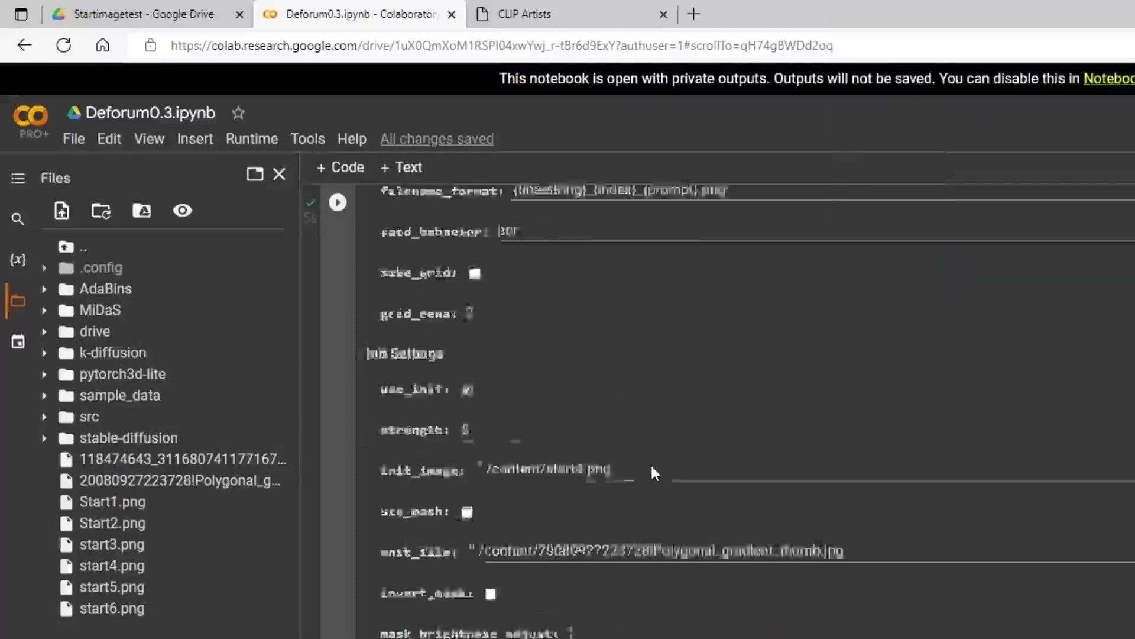
pyautogui.scroll(-5, 650, 463)
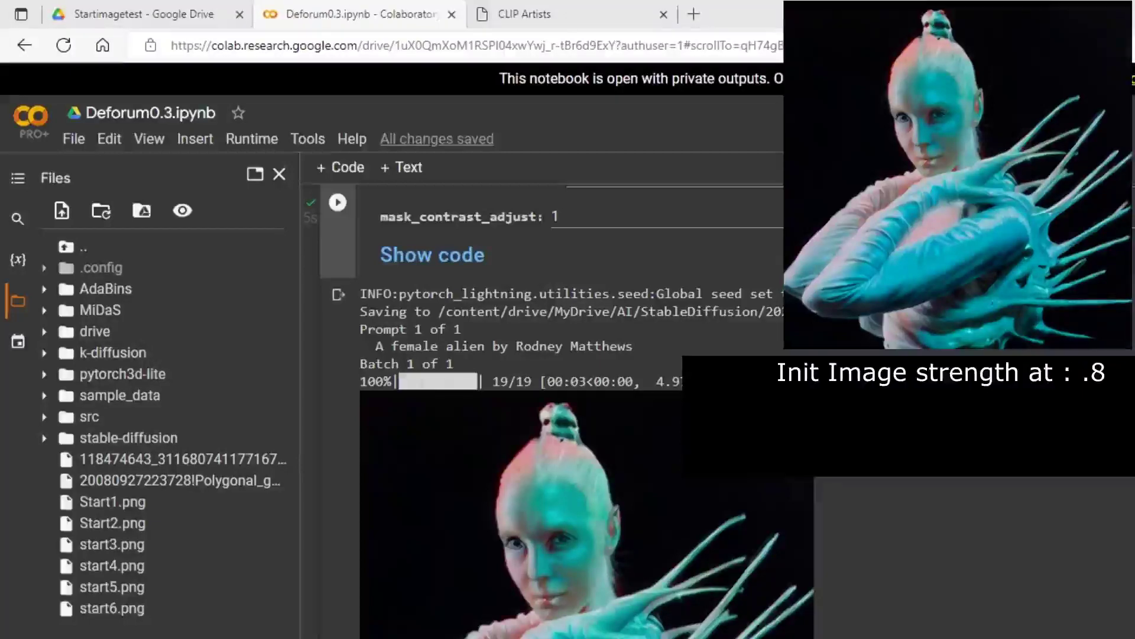
# Paste the start5.png file path into the init_image field.
pyautogui.rightClick(147, 598)
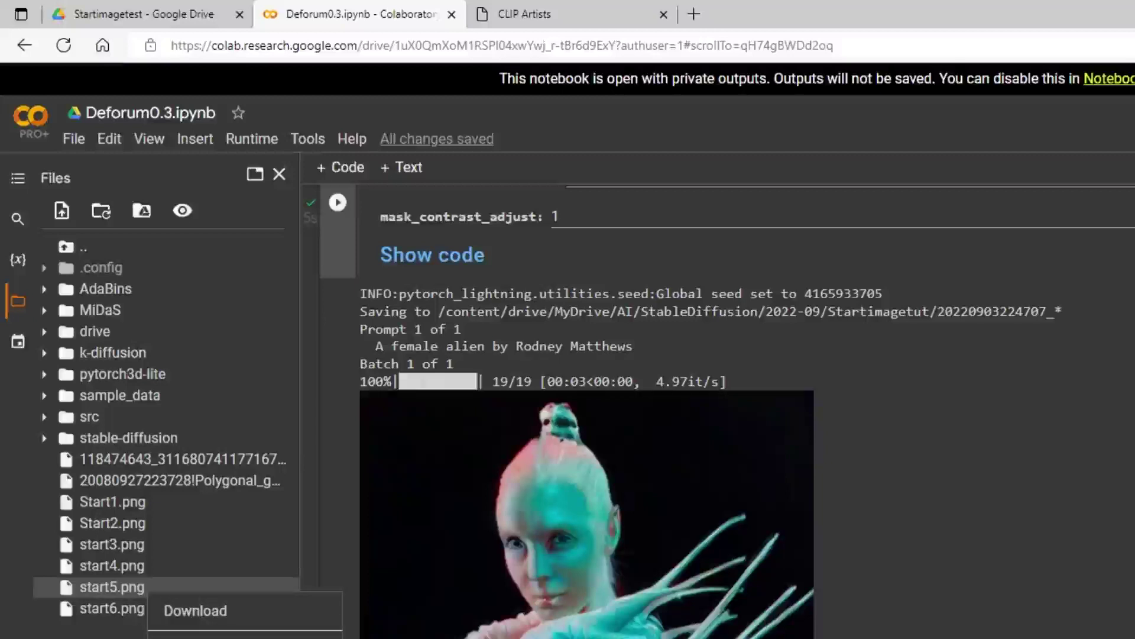
pyautogui.click(181, 615)
pyautogui.scroll(6, 510, 428)
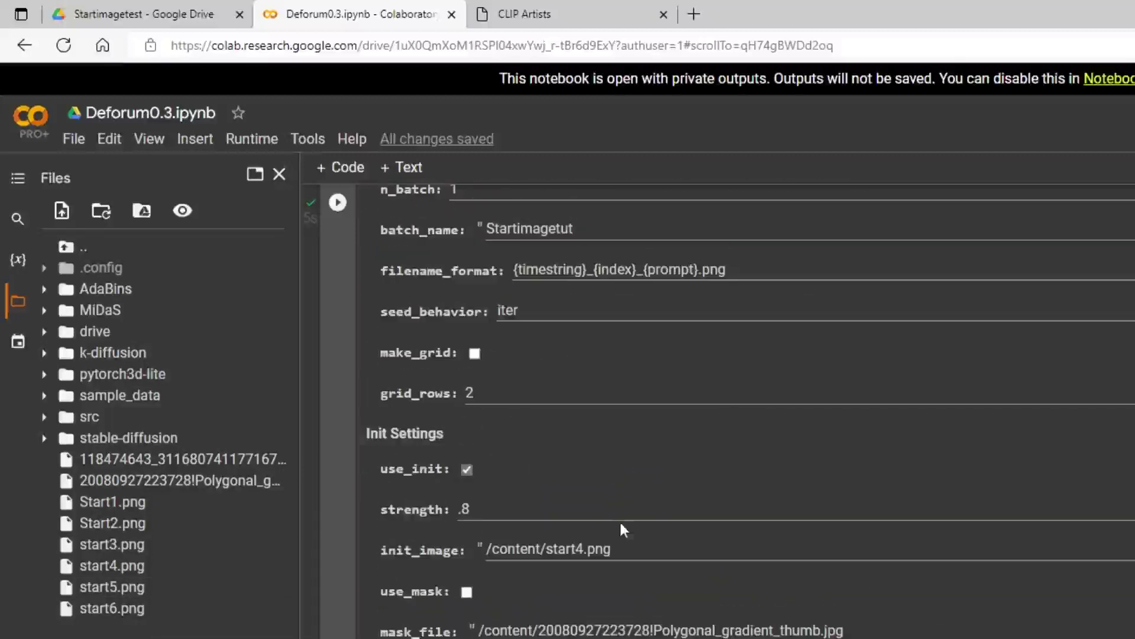
pyautogui.moveTo(630, 541); pyautogui.dragTo(372, 547)
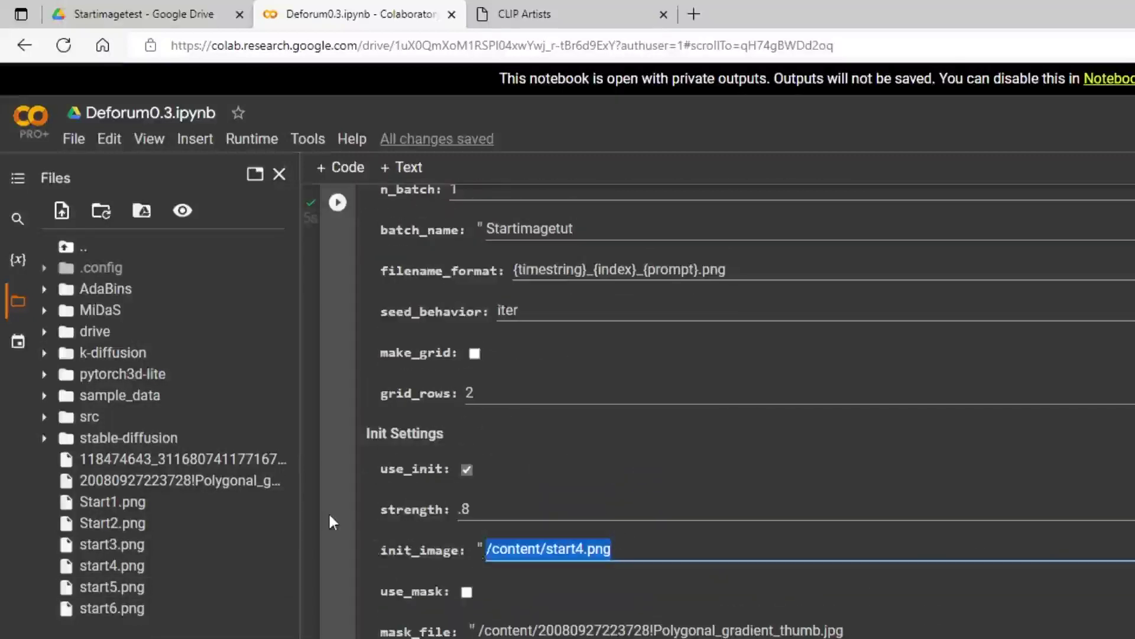
pyautogui.write('/content/start5.png')
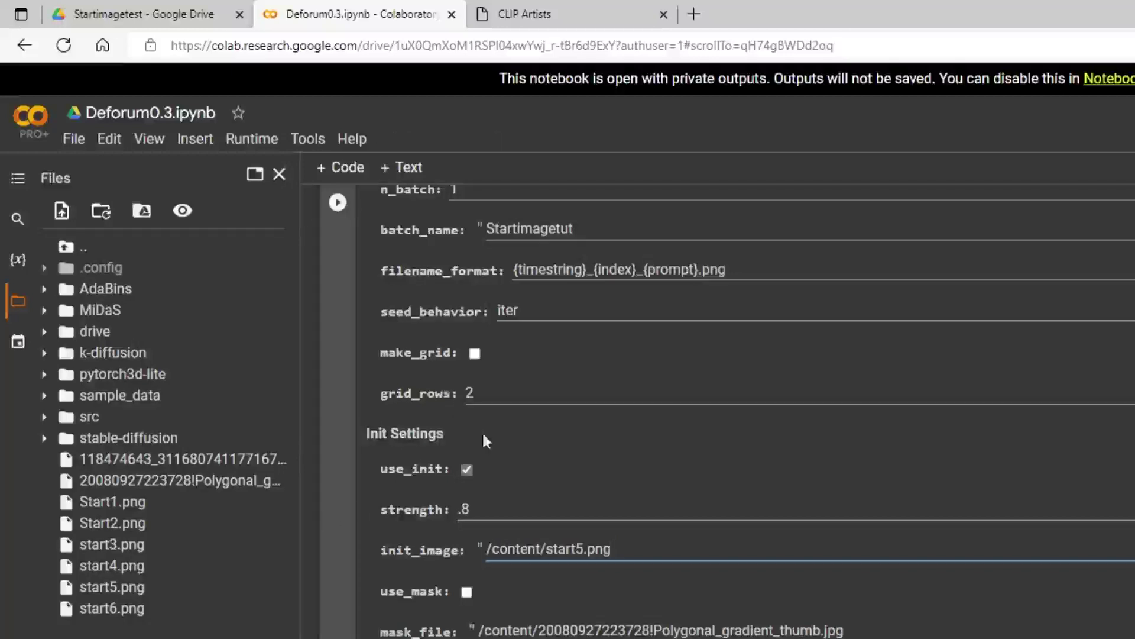
# Swap the female alien prompt for the sci-fi female android robot prompt and delete the stray line.
pyautogui.scroll(5, 486, 441)
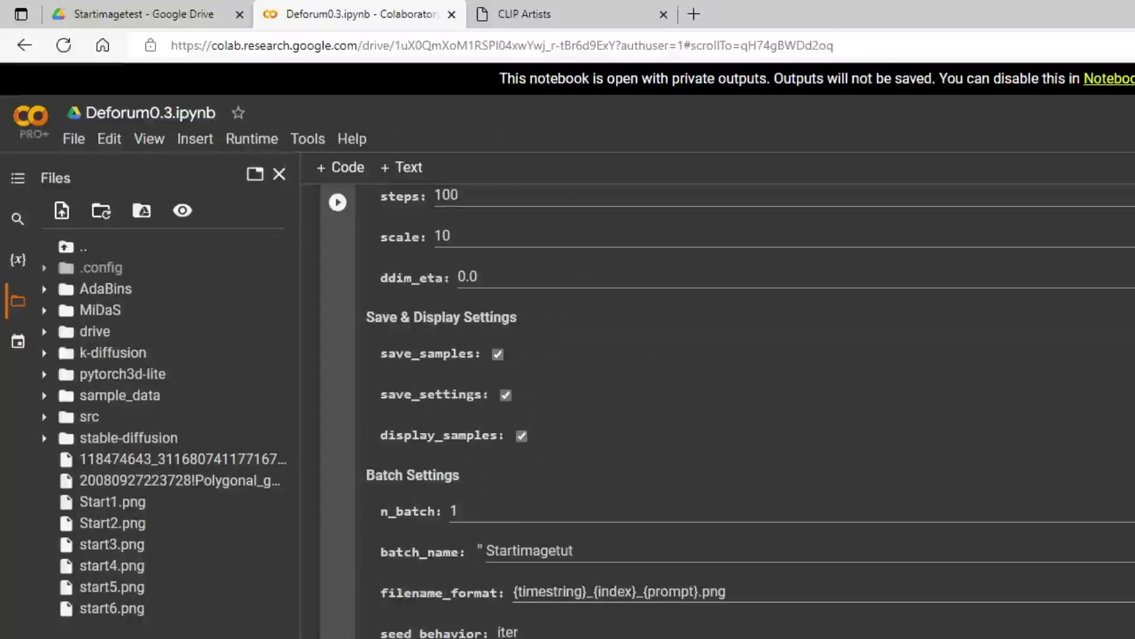
pyautogui.scroll(-8, 583, 601)
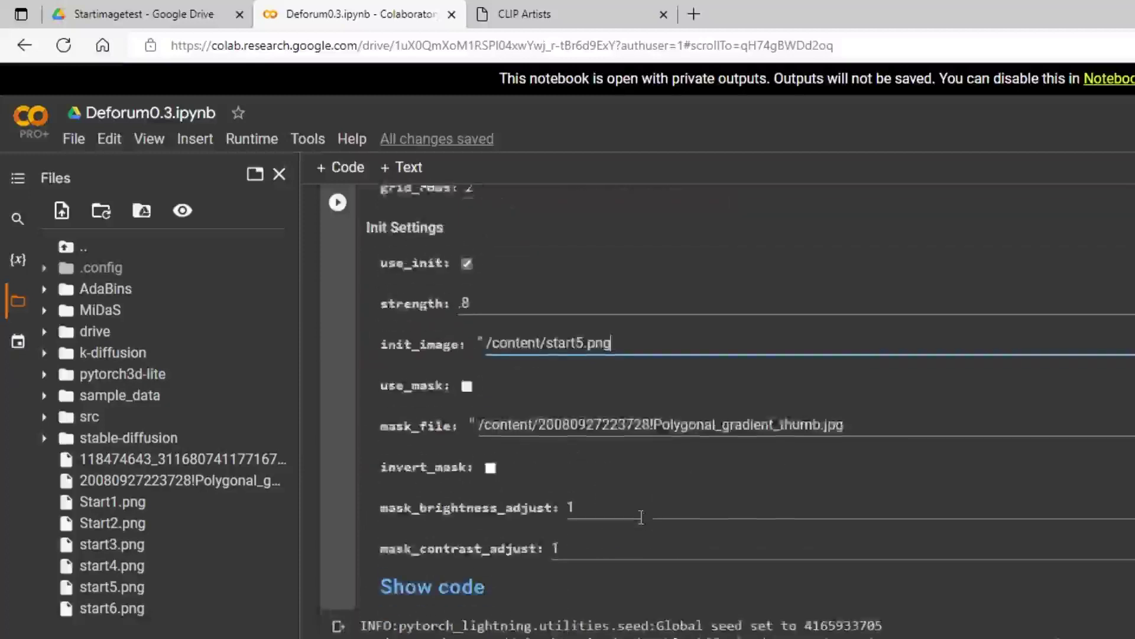
pyautogui.scroll(13, 654, 523)
pyautogui.scroll(6, 699, 523)
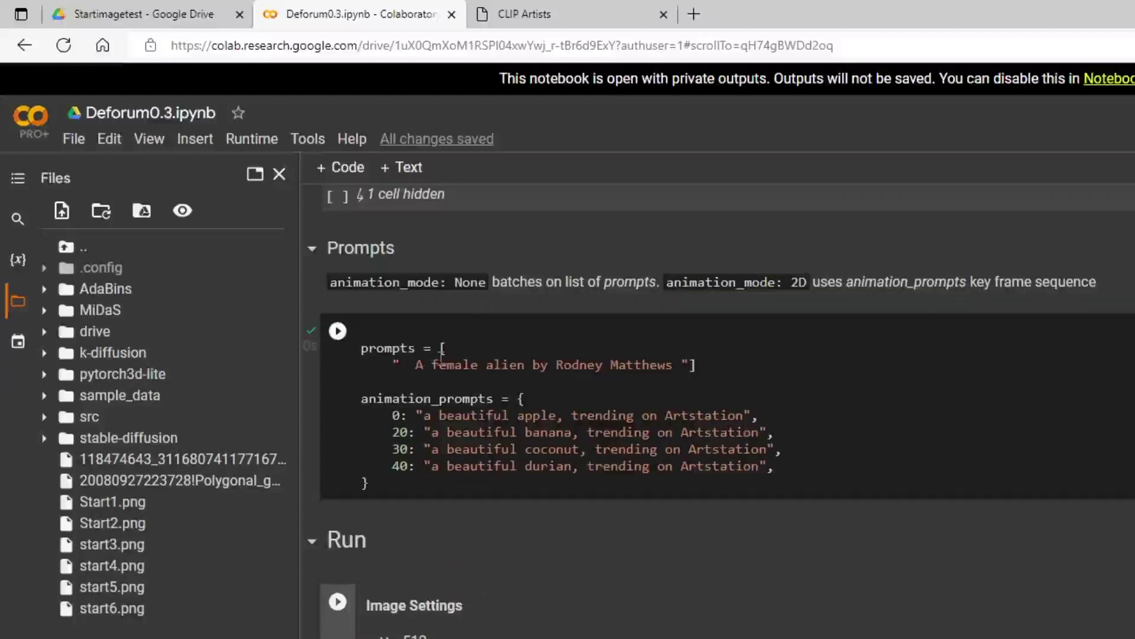
pyautogui.moveTo(415, 364); pyautogui.dragTo(683, 365)
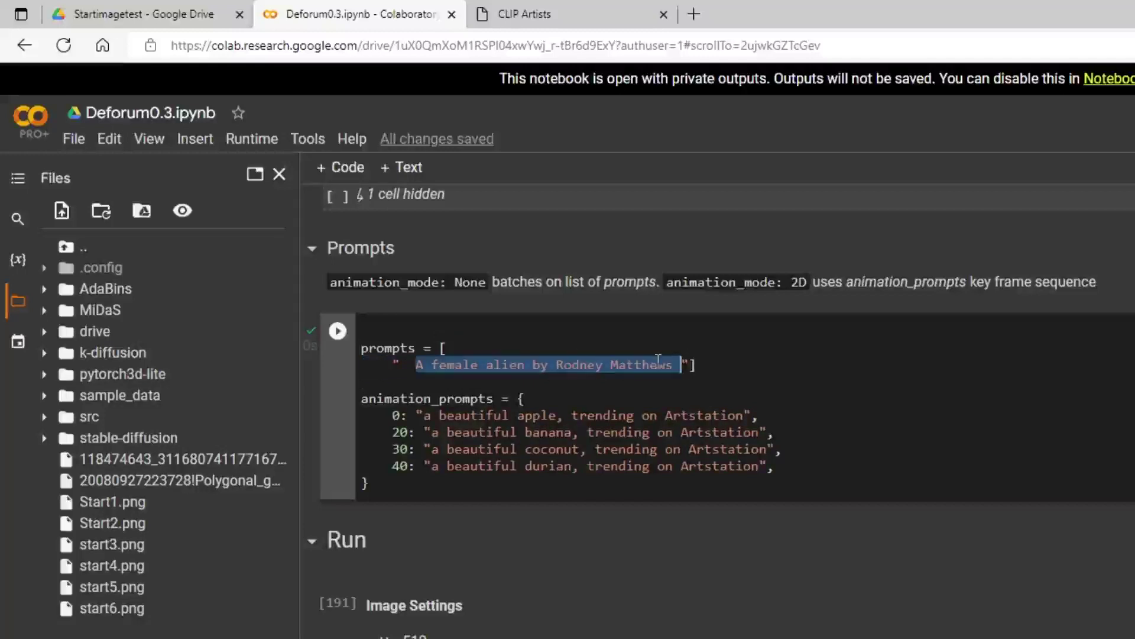
pyautogui.press('BackSpace')
pyautogui.hotkey('ctrl', 'v')
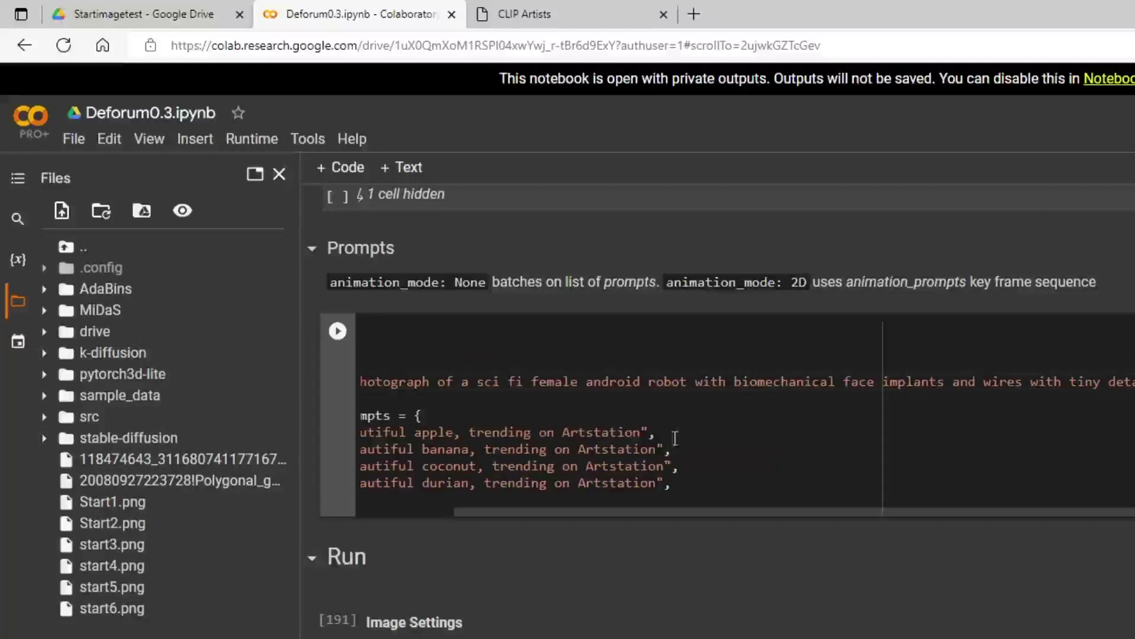
pyautogui.moveTo(734, 506); pyautogui.dragTo(555, 500)
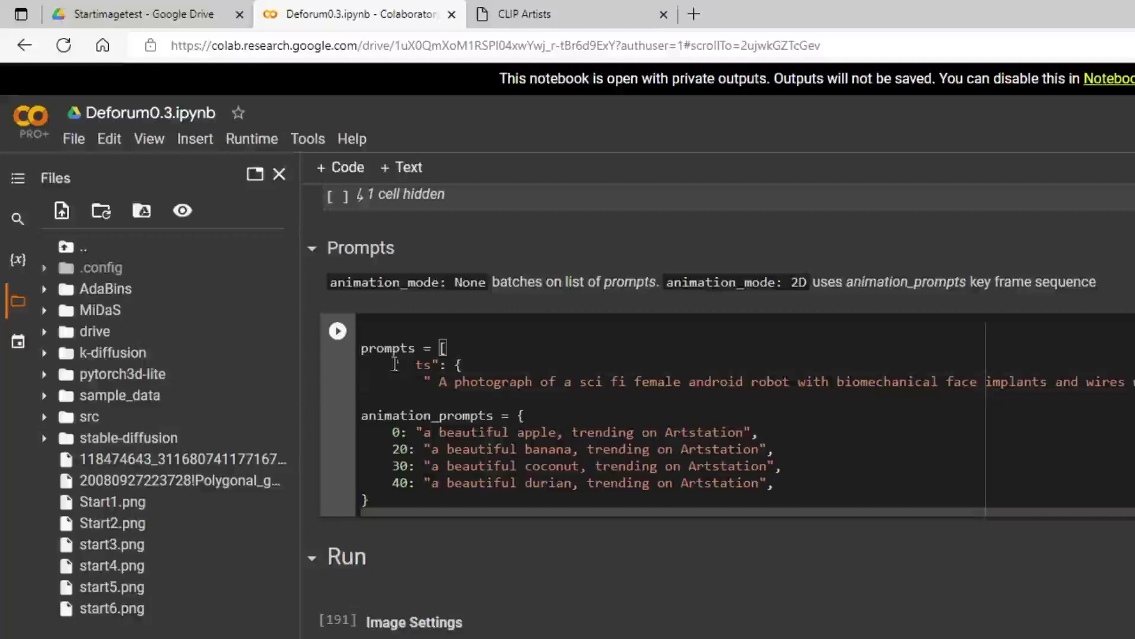
pyautogui.moveTo(393, 363); pyautogui.dragTo(495, 368)
pyautogui.press('BackSpace')
pyautogui.press('BackSpace')
pyautogui.press('BackSpace')
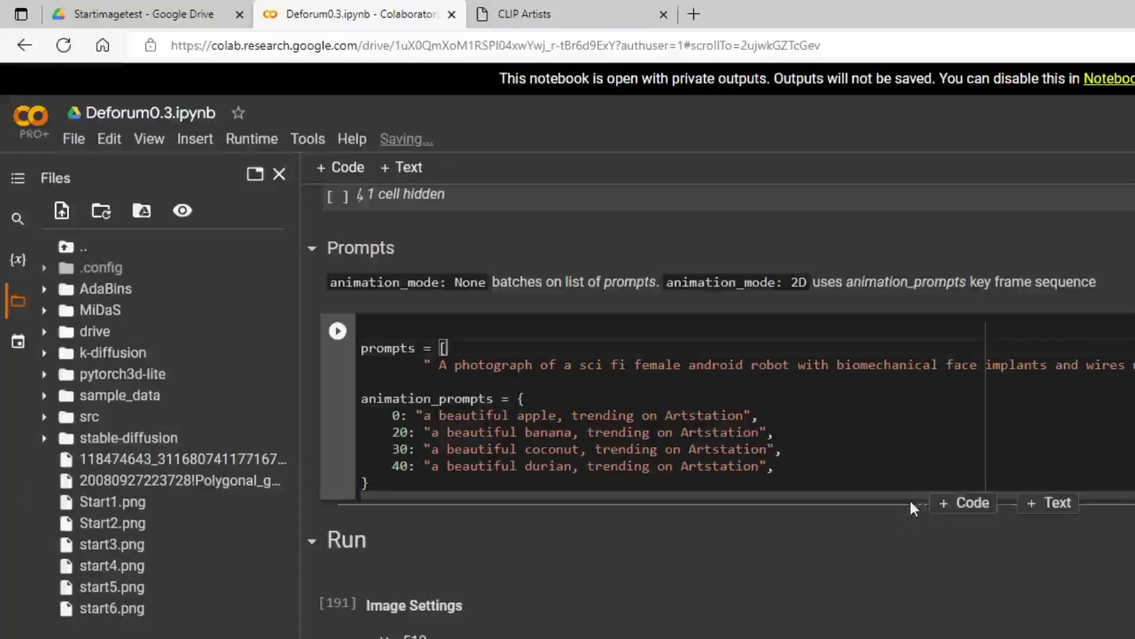
pyautogui.hscroll(2, 863, 496)
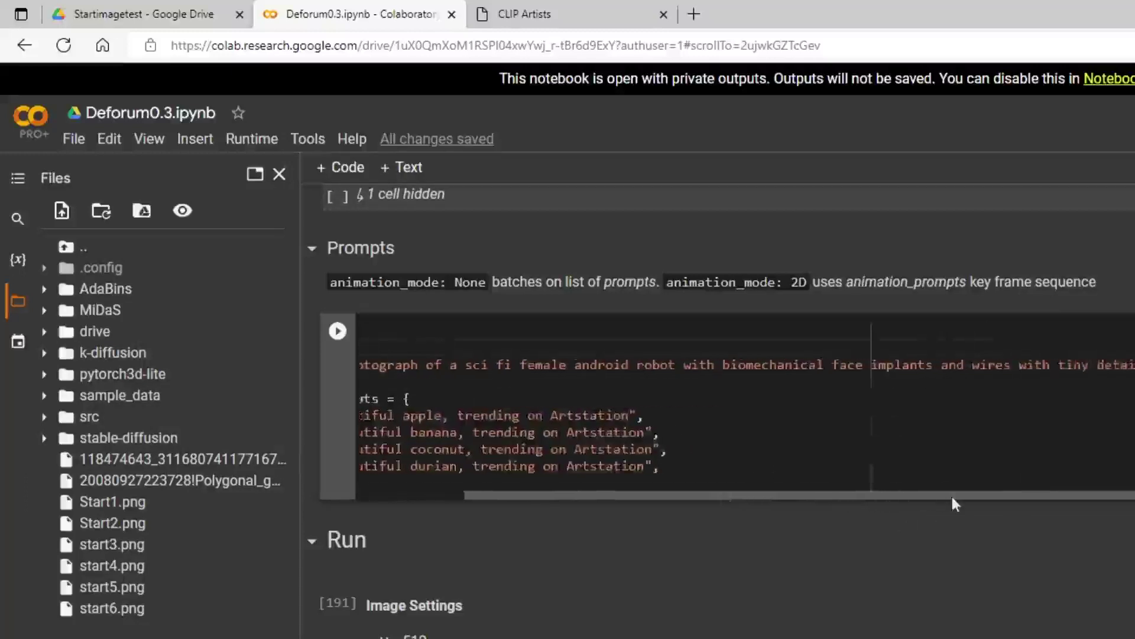
pyautogui.scroll(-10, 349, 626)
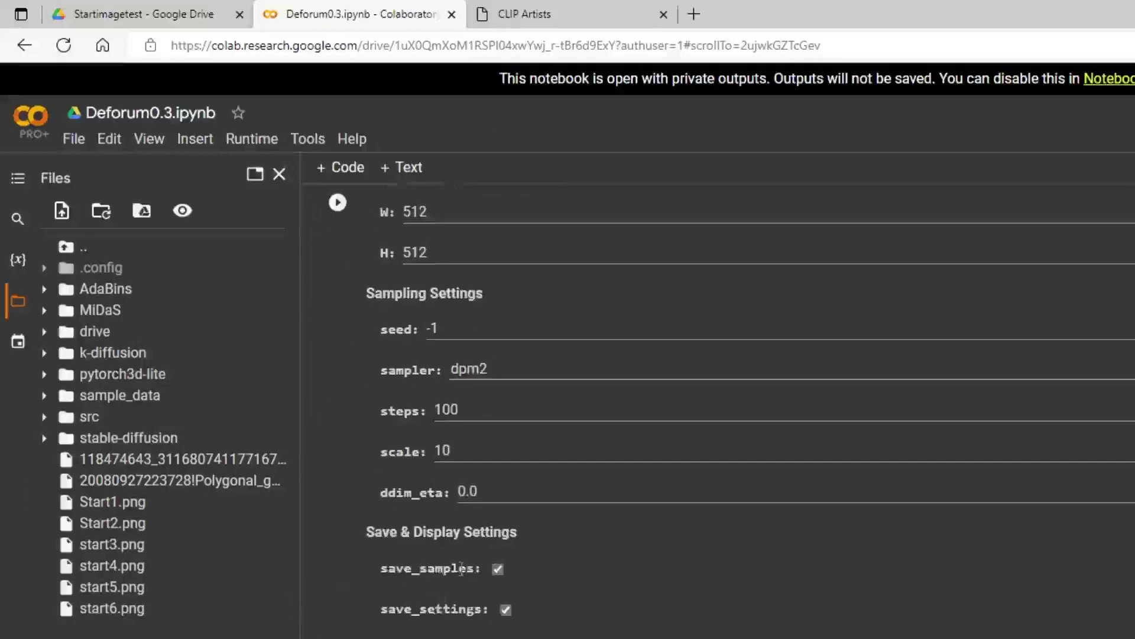
# Change init strength from .8 to .5 and run the settings cell to produce the android portrait.
pyautogui.scroll(-5, 556, 627)
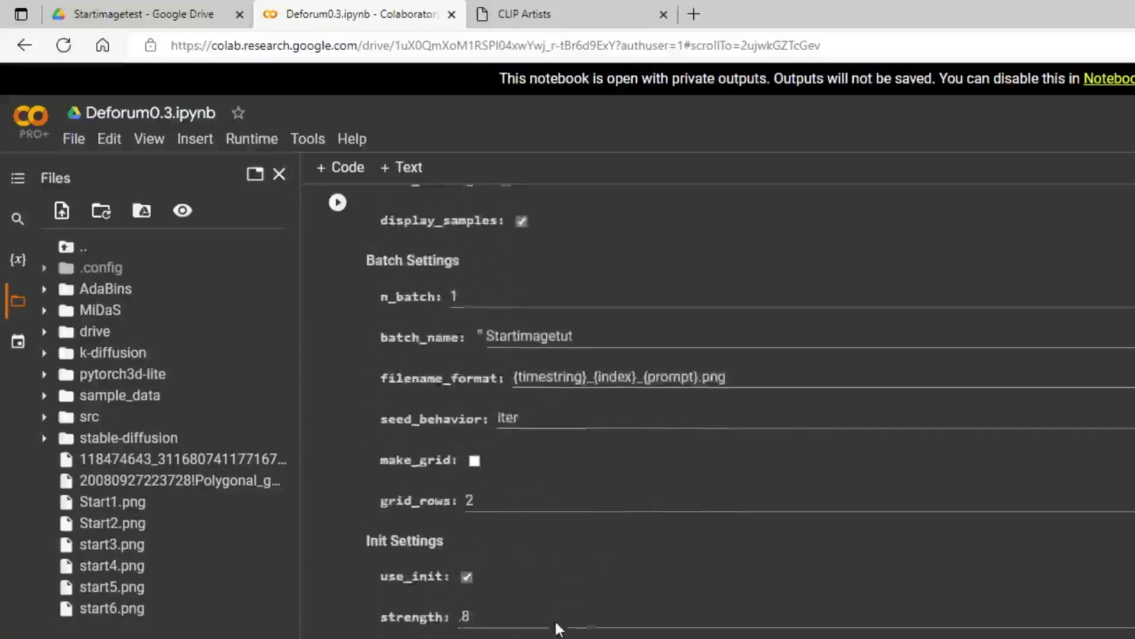
pyautogui.click(485, 615)
pyautogui.press('BackSpace')
pyautogui.press('BackSpace')
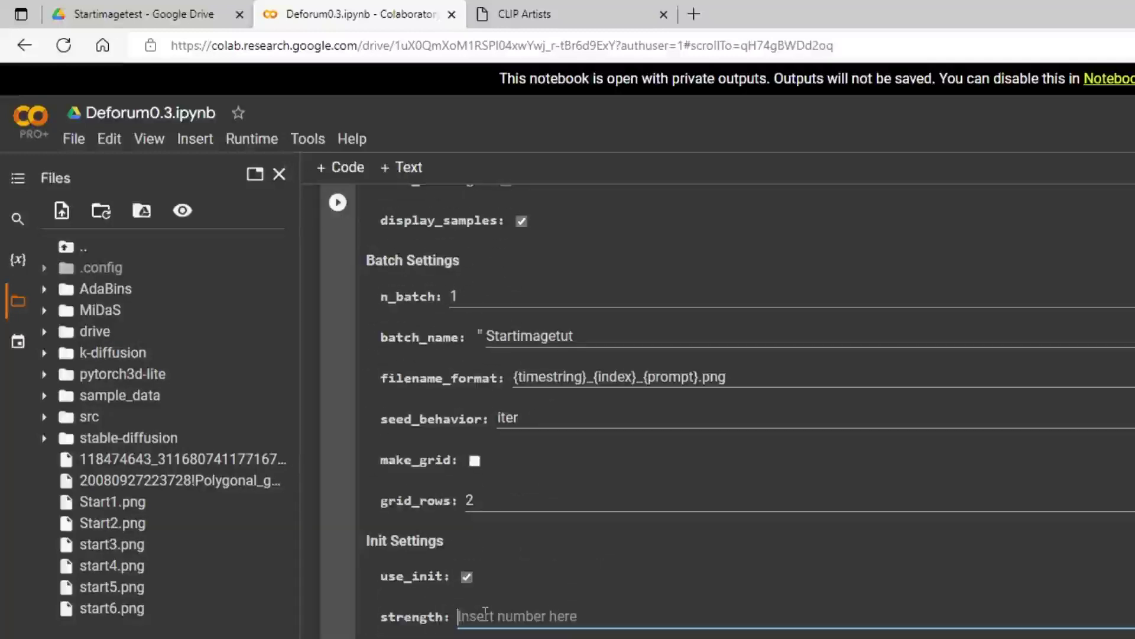
pyautogui.write('5')
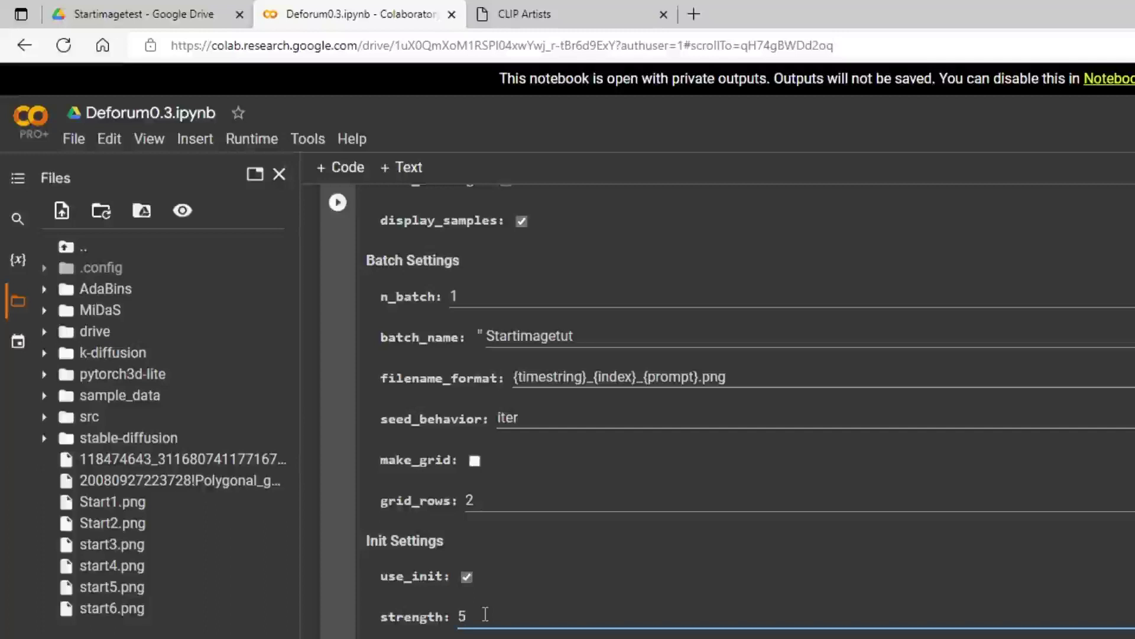
pyautogui.press('BackSpace')
pyautogui.write('.5')
pyautogui.click(338, 202)
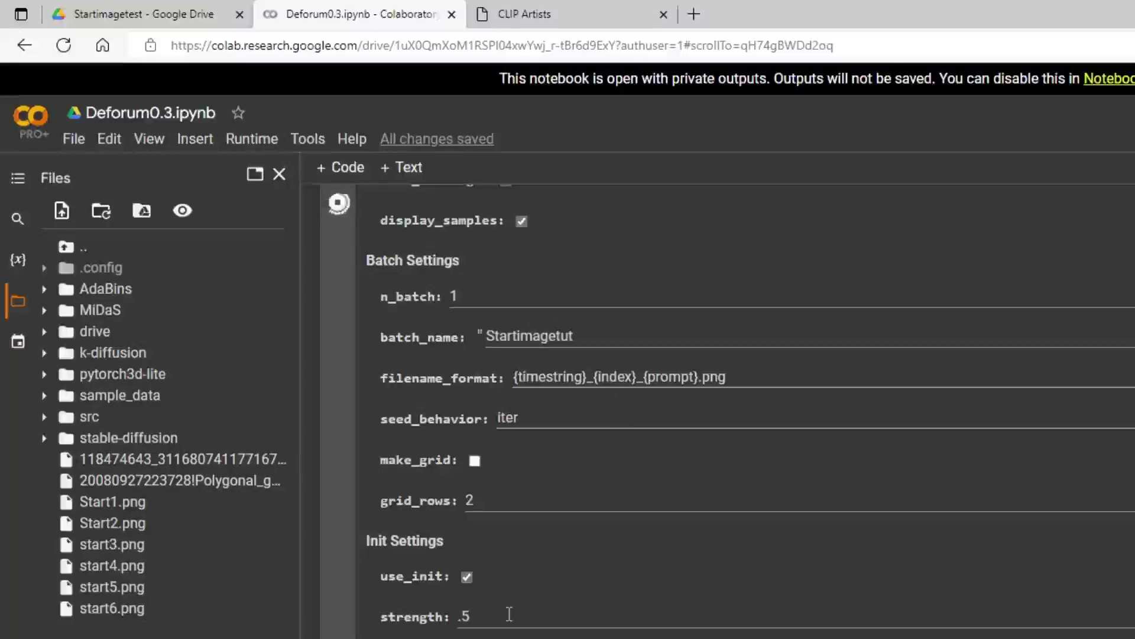
pyautogui.scroll(7, 532, 551)
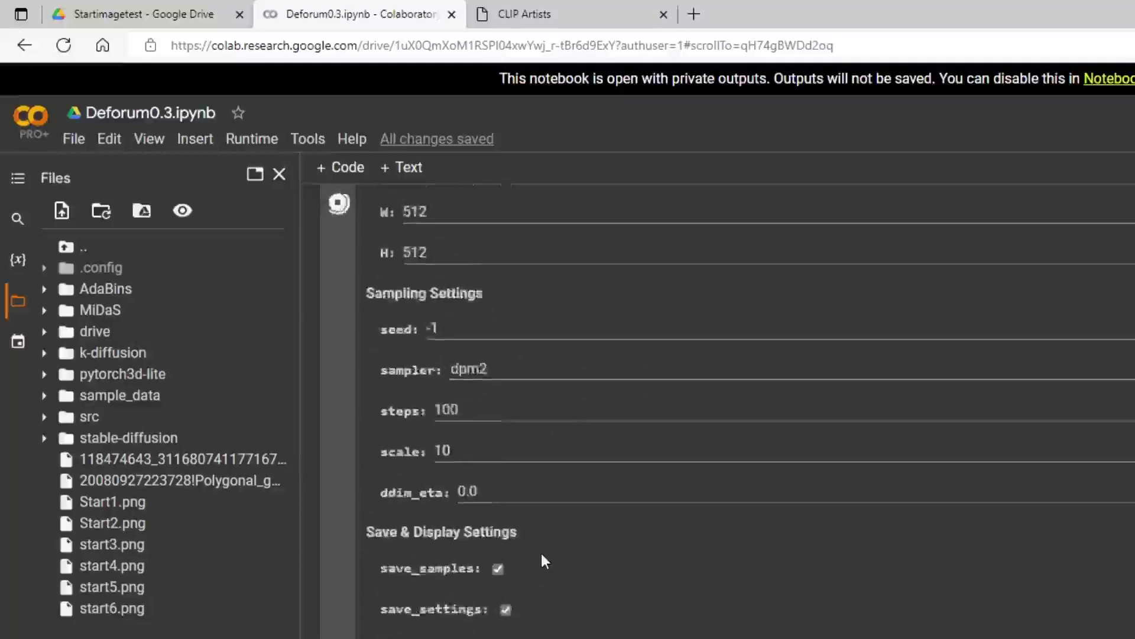
pyautogui.scroll(-8, 540, 551)
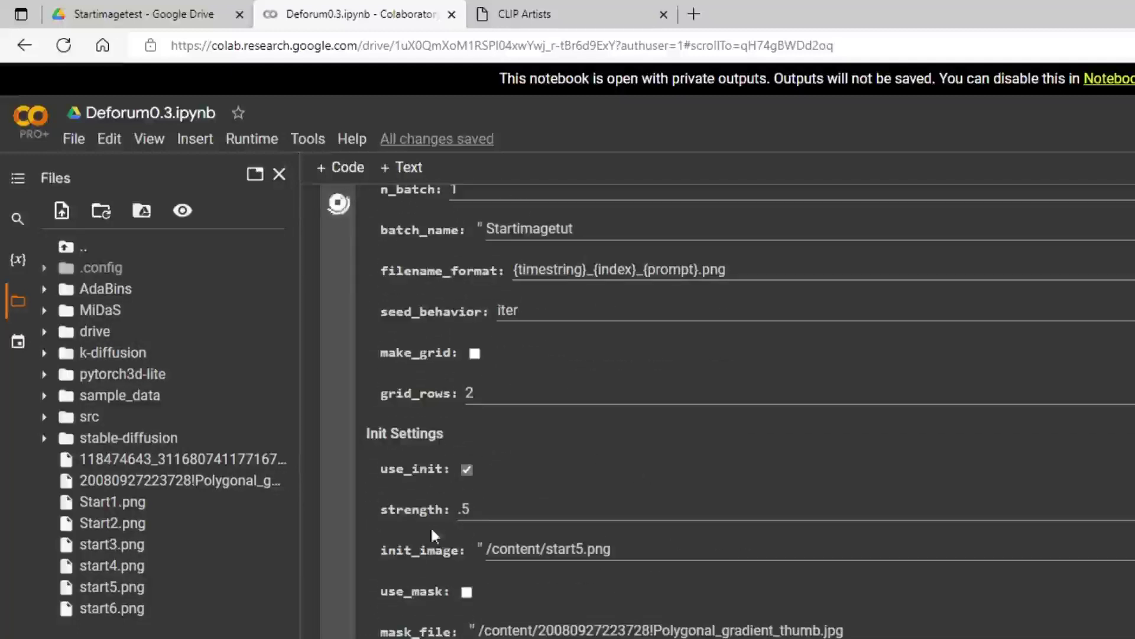
pyautogui.scroll(-5, 682, 469)
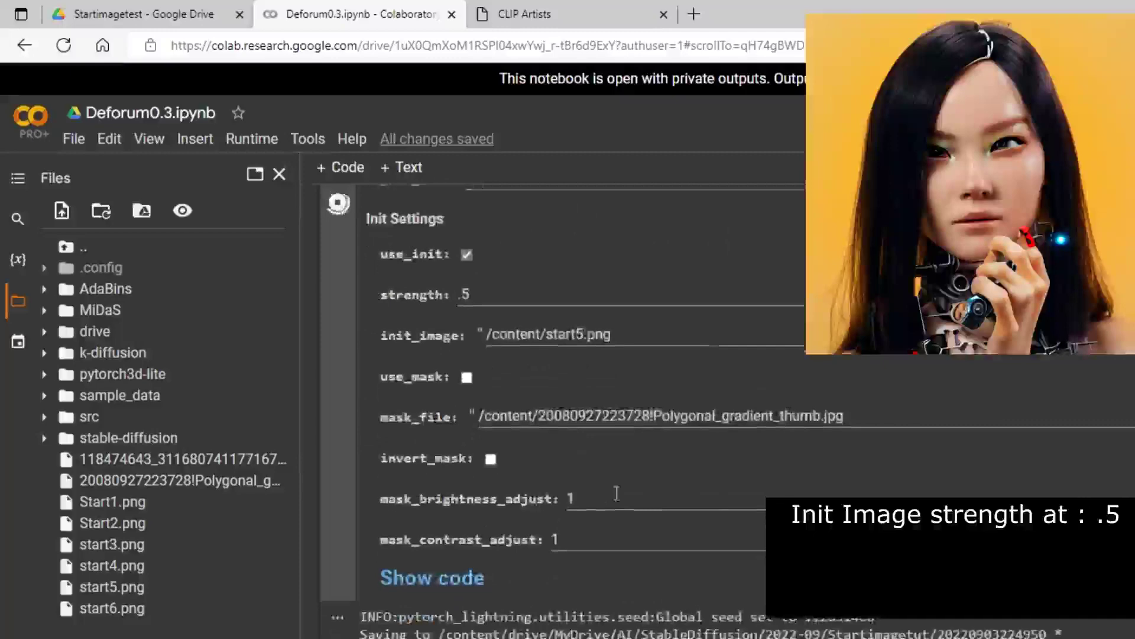
pyautogui.scroll(-5, 686, 461)
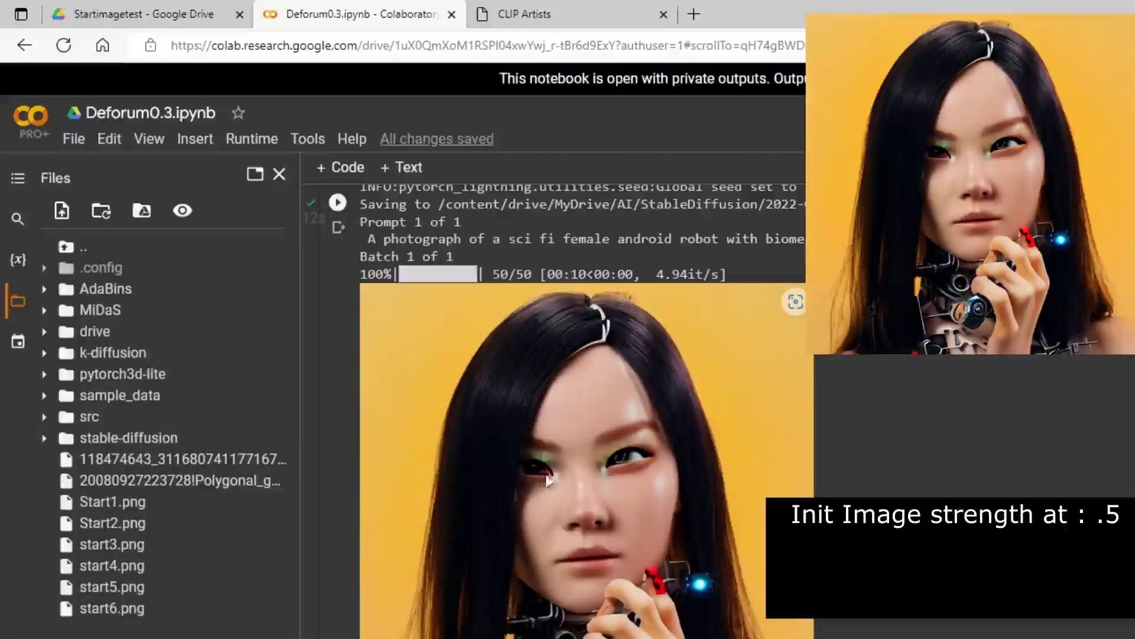
pyautogui.scroll(3, 550, 480)
pyautogui.scroll(-3, 551, 480)
pyautogui.scroll(5, 499, 442)
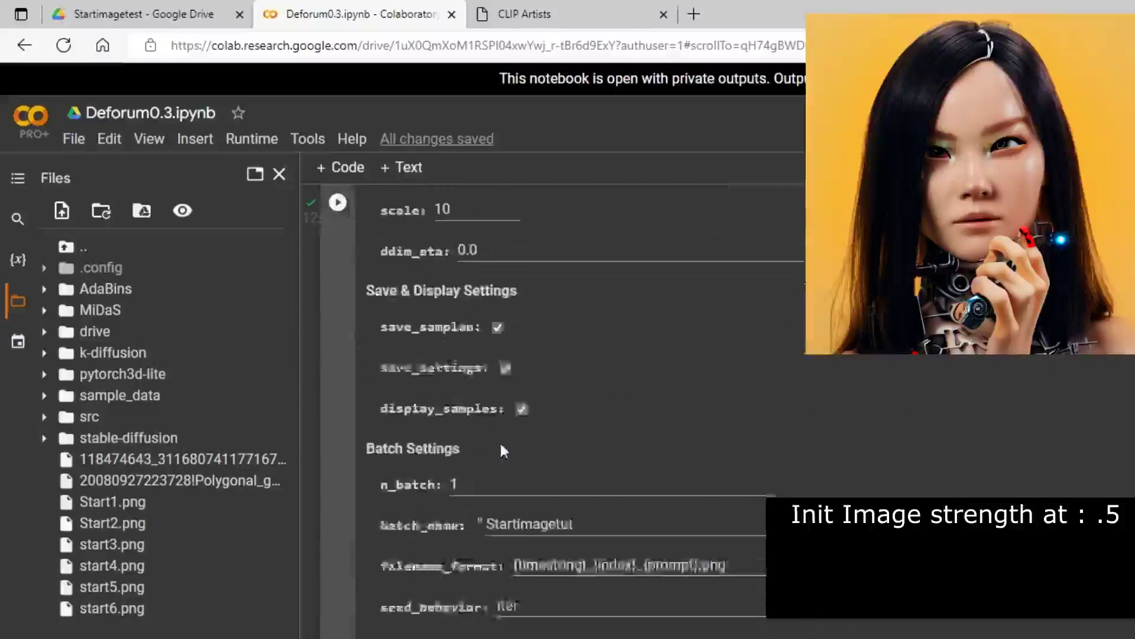
pyautogui.scroll(-2, 567, 414)
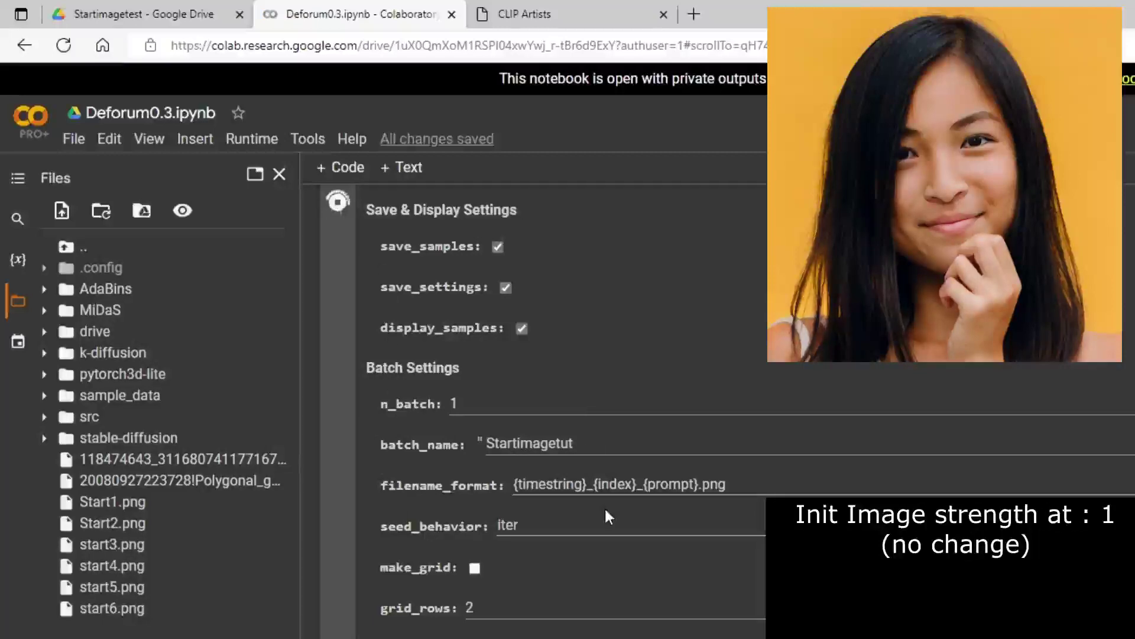
# Review the strength .3 android output, then bring up Start2.png's file actions.
pyautogui.scroll(-12, 616, 508)
pyautogui.scroll(-4, 628, 515)
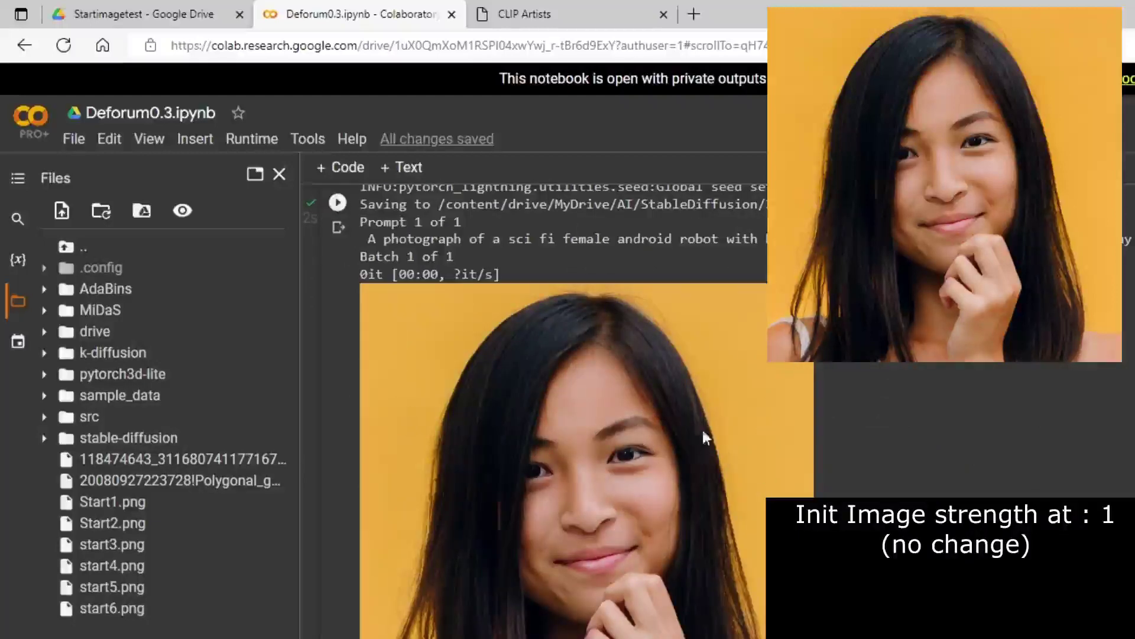
pyautogui.scroll(5, 430, 395)
pyautogui.scroll(-2, 431, 393)
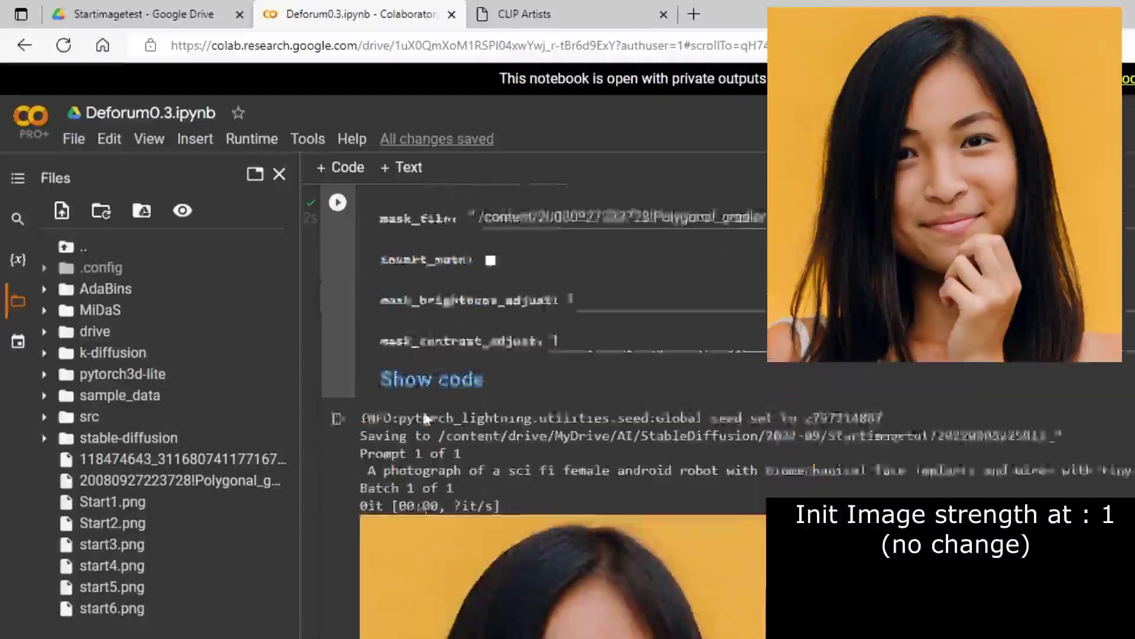
pyautogui.scroll(11, 422, 409)
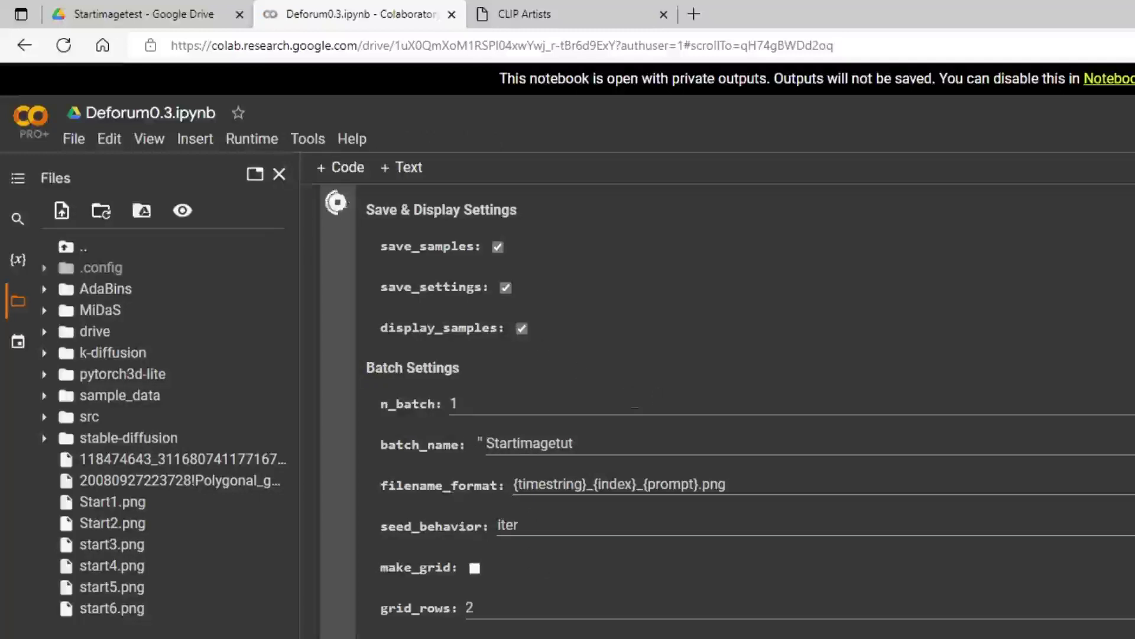
pyautogui.scroll(-3, 769, 432)
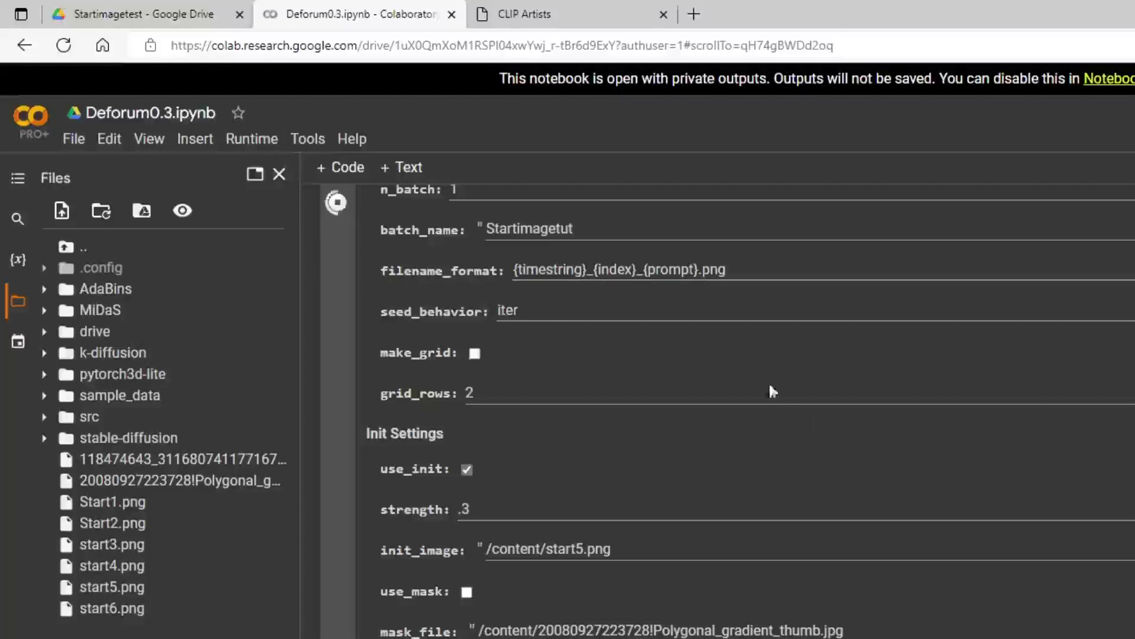
pyautogui.scroll(-2, 793, 385)
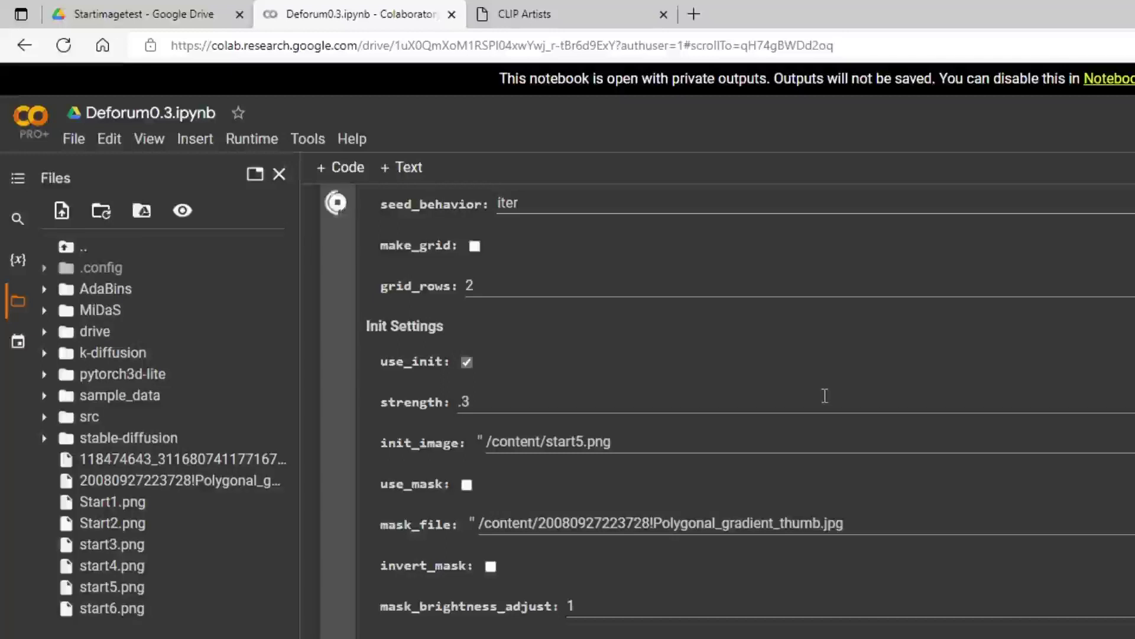
pyautogui.scroll(-2, 830, 401)
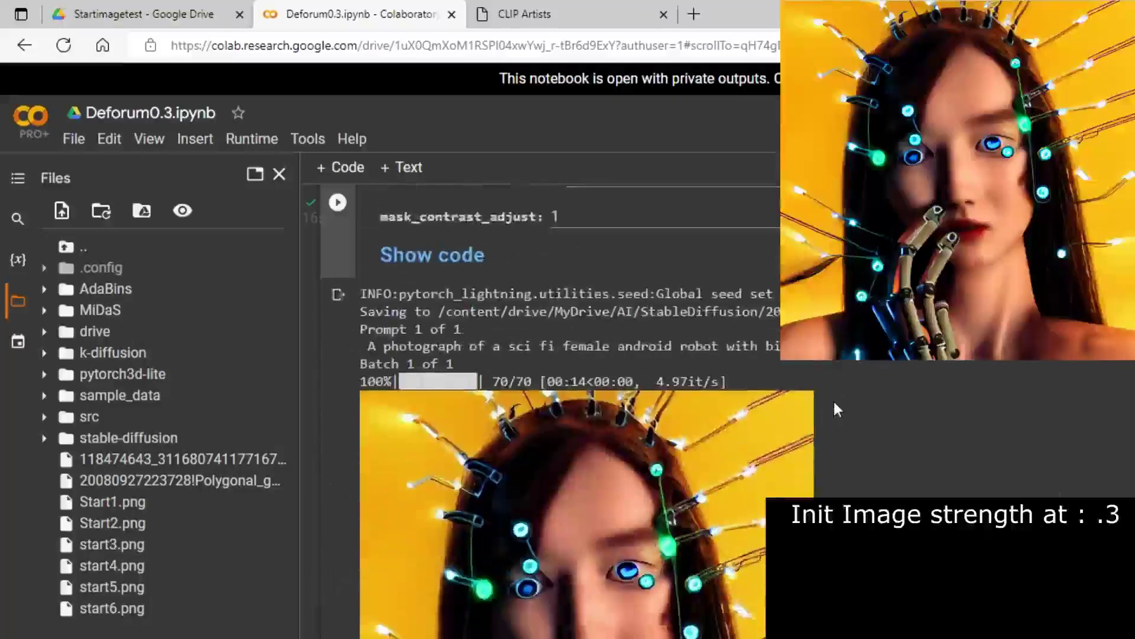
pyautogui.scroll(-2, 832, 399)
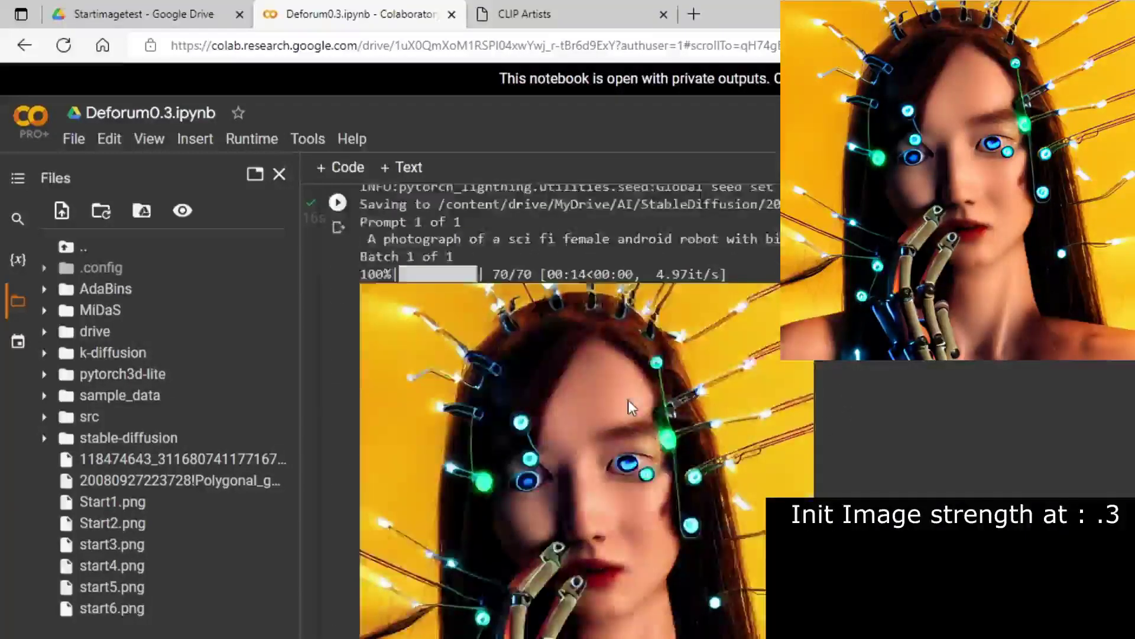
pyautogui.scroll(2, 628, 400)
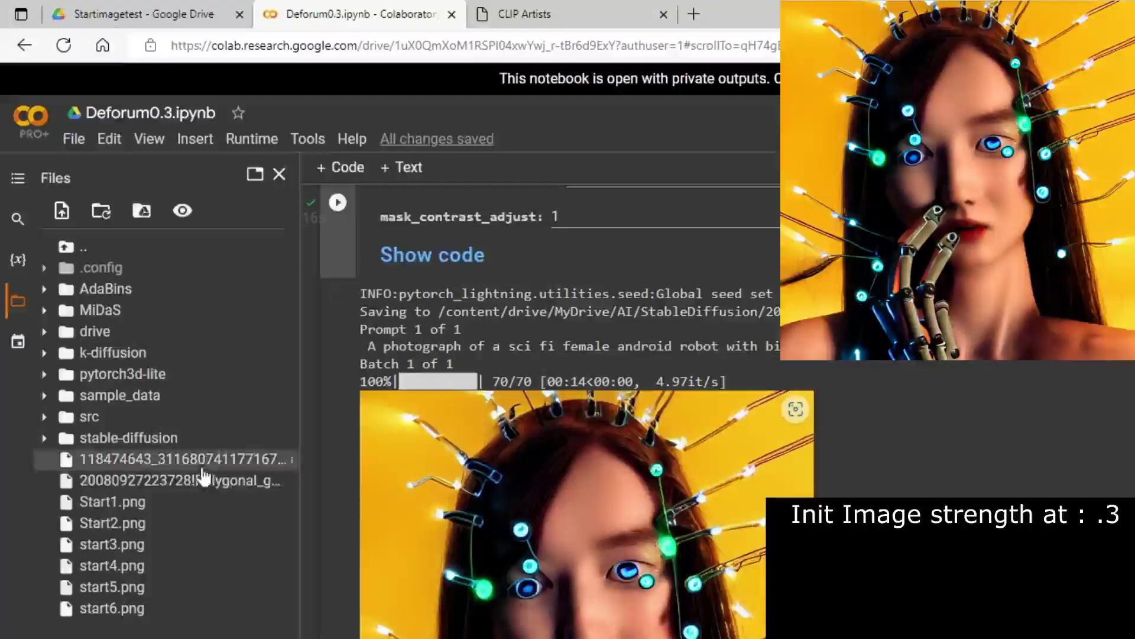
pyautogui.rightClick(147, 516)
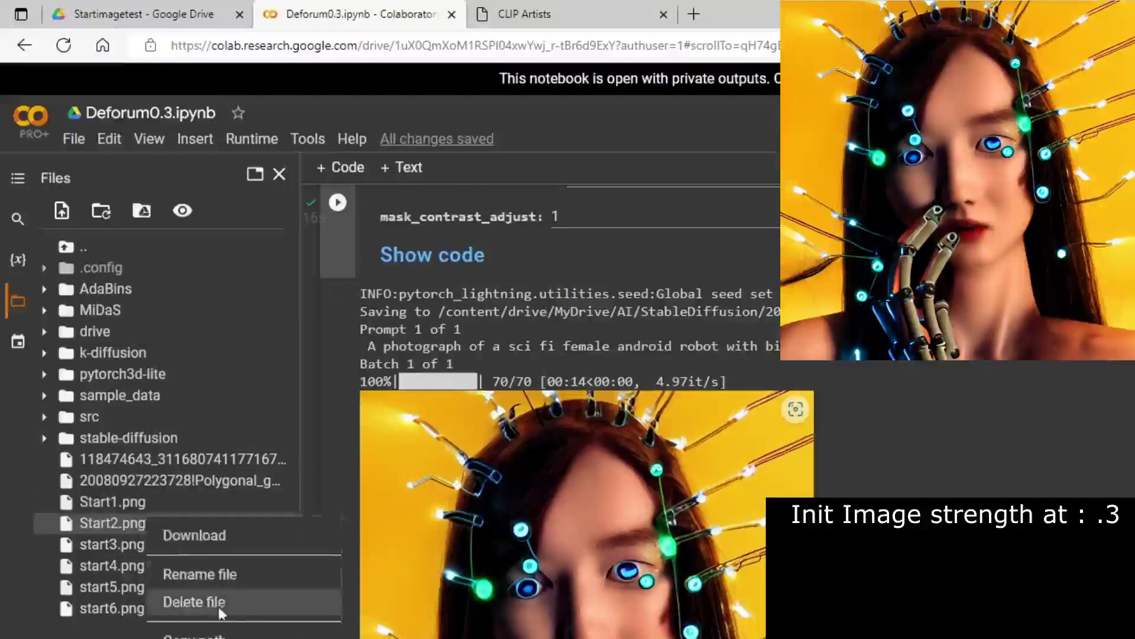
# Copy the Start2.png path and paste it into init_image in place of the old path.
pyautogui.click(222, 634)
pyautogui.scroll(8, 645, 519)
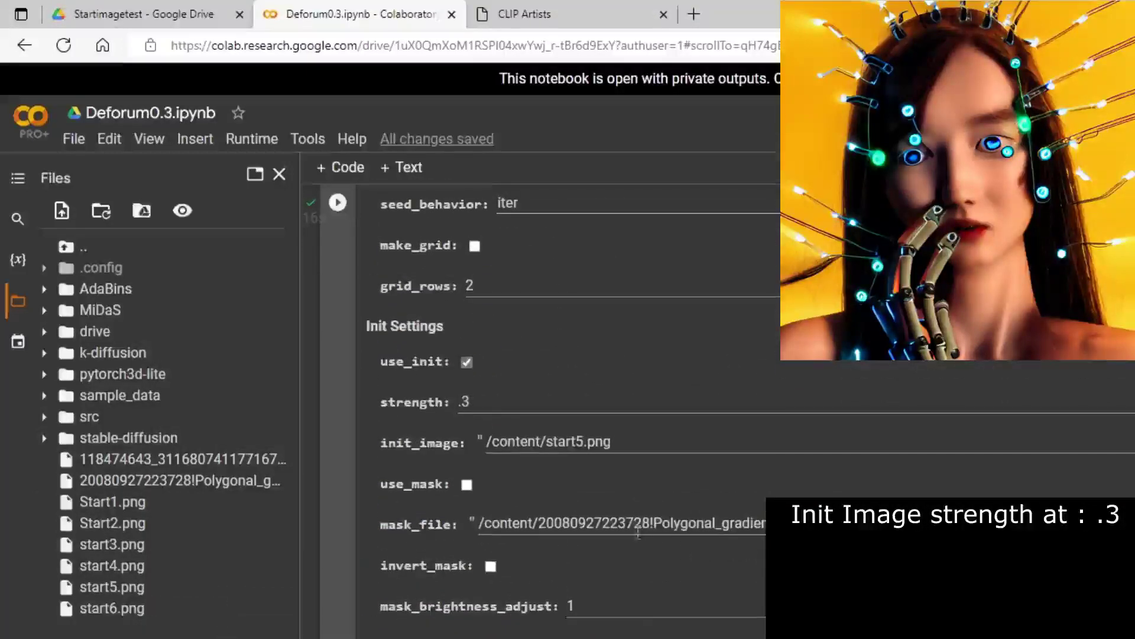
pyautogui.moveTo(637, 440); pyautogui.dragTo(466, 441)
pyautogui.press('BackSpace')
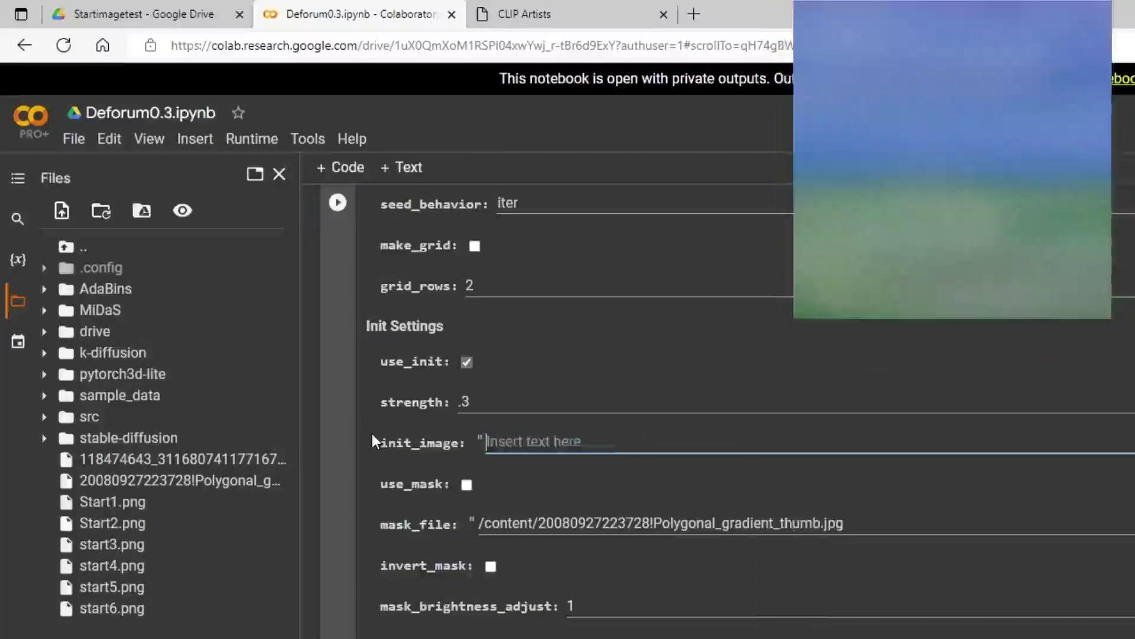
pyautogui.hotkey('ctrl', 'v')
# Select the whole old android prompt in the Prompts cell.
pyautogui.scroll(5, 470, 420)
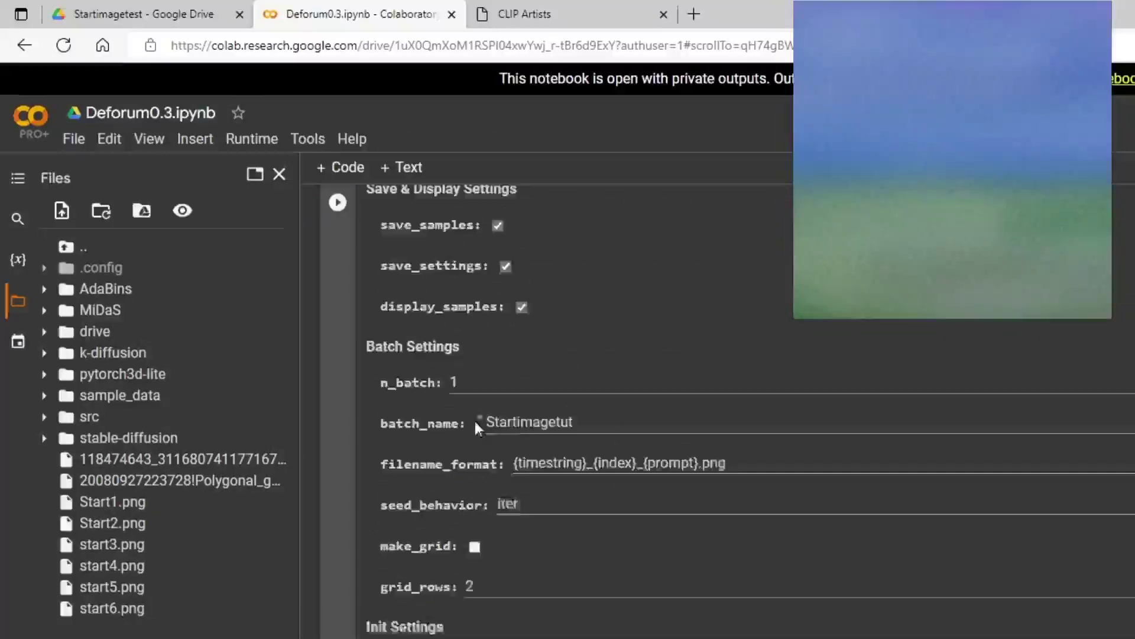
pyautogui.scroll(6, 621, 504)
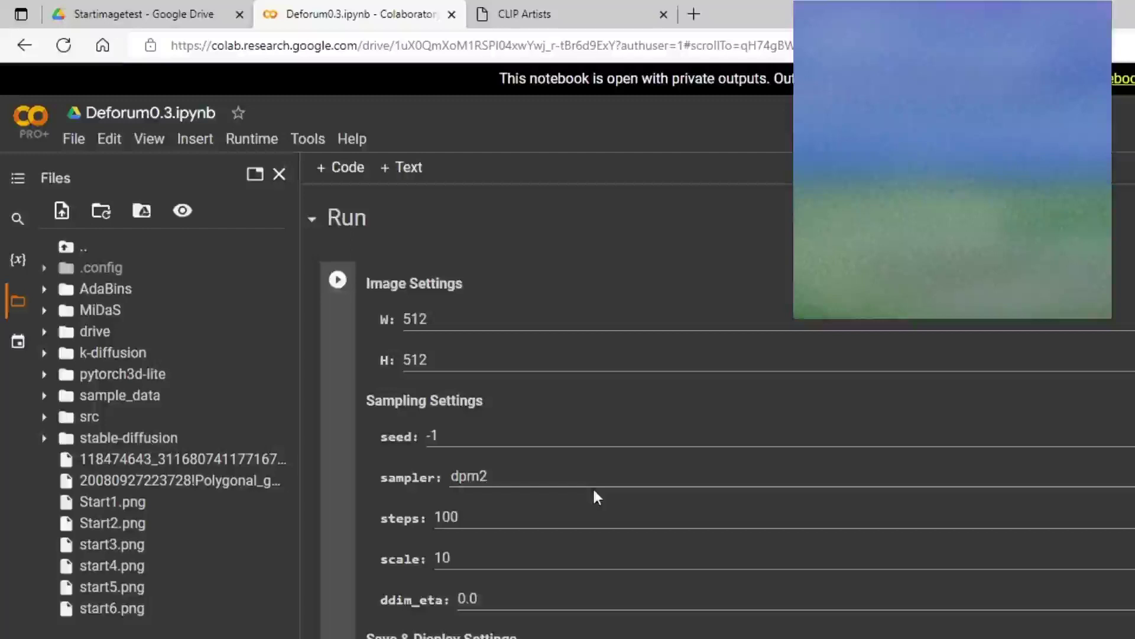
pyautogui.scroll(-5, 596, 497)
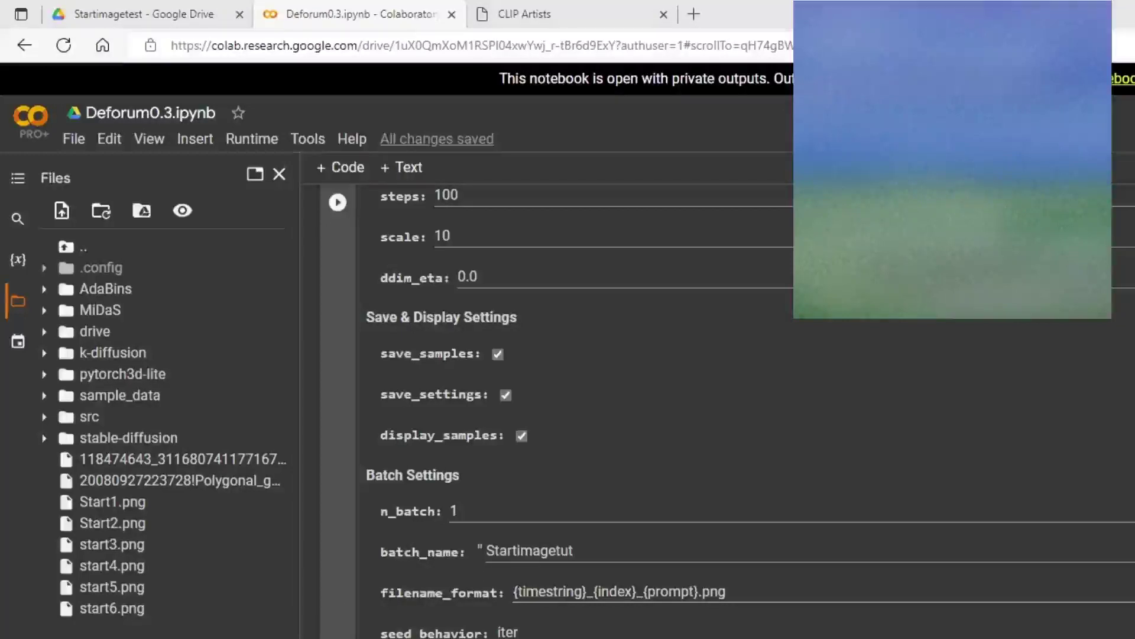
pyautogui.scroll(12, 646, 613)
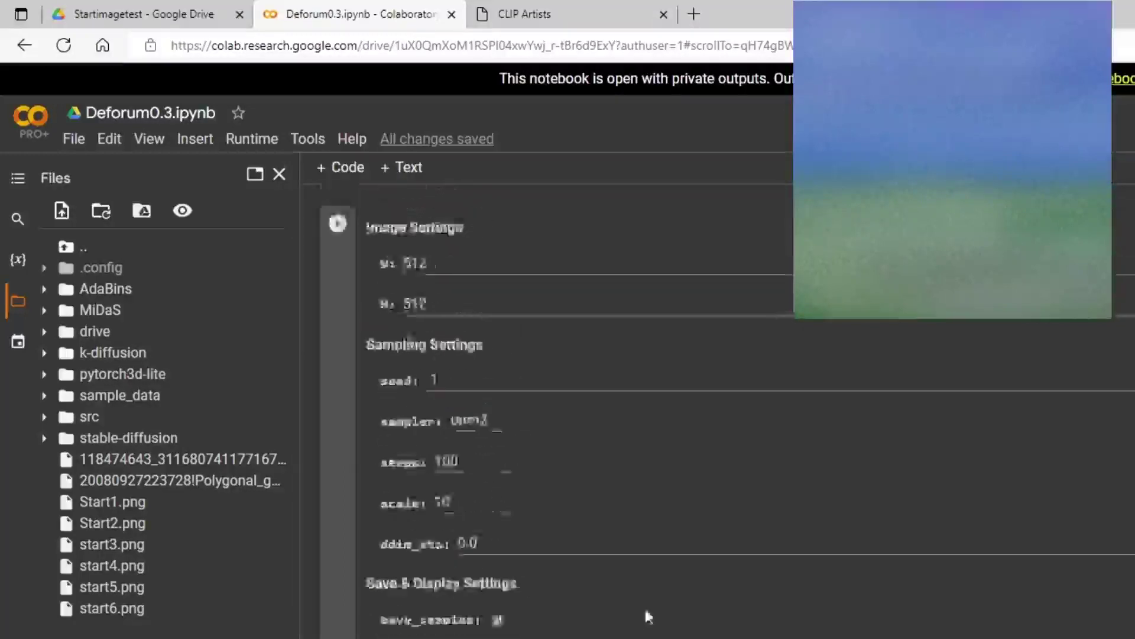
pyautogui.moveTo(388, 361); pyautogui.dragTo(1072, 382)
pyautogui.moveTo(362, 382); pyautogui.dragTo(1132, 367)
# Replace the android prompt with 'a painting of landscape by Edwin Henry Landseer' and run the prompts cell.
pyautogui.hscroll(-2, 745, 408)
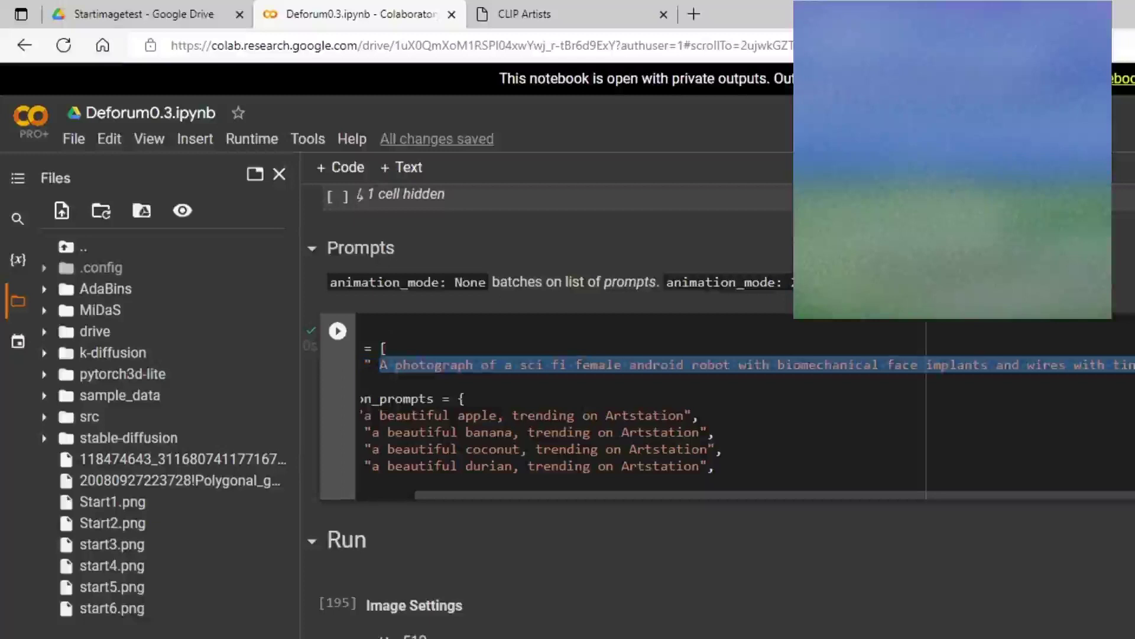
pyautogui.press('BackSpace')
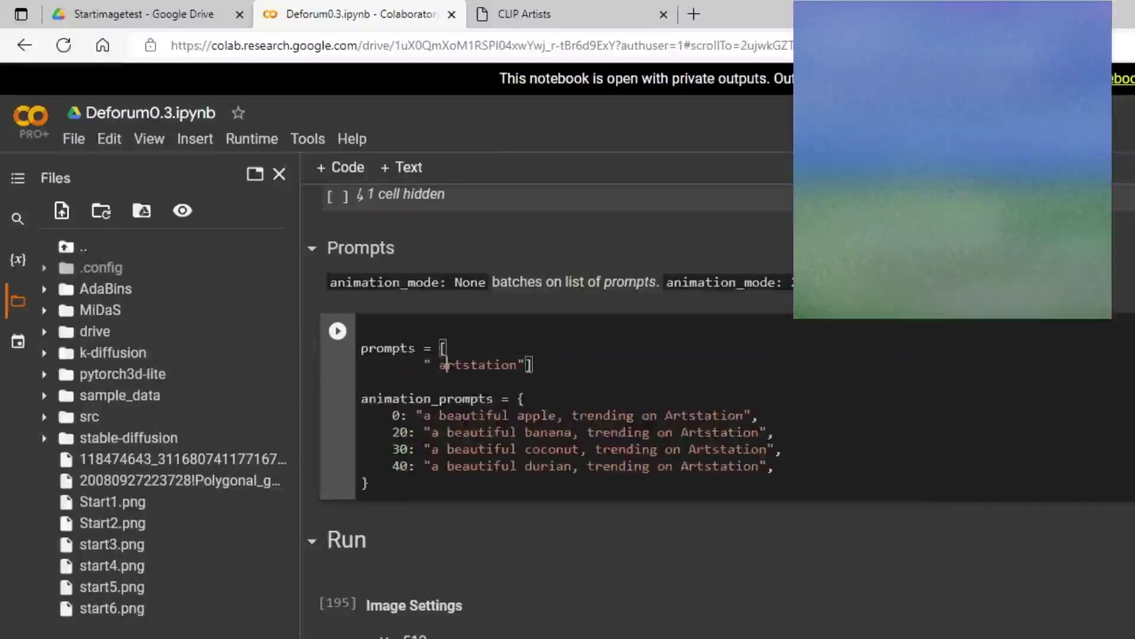
pyautogui.doubleClick(446, 365)
pyautogui.press('BackSpace')
pyautogui.press('BackSpace')
pyautogui.press('BackSpace')
pyautogui.press('BackSpace')
pyautogui.press('BackSpace')
pyautogui.press('BackSpace')
pyautogui.press('BackSpace')
pyautogui.press('BackSpace')
pyautogui.press('BackSpace')
pyautogui.press('BackSpace')
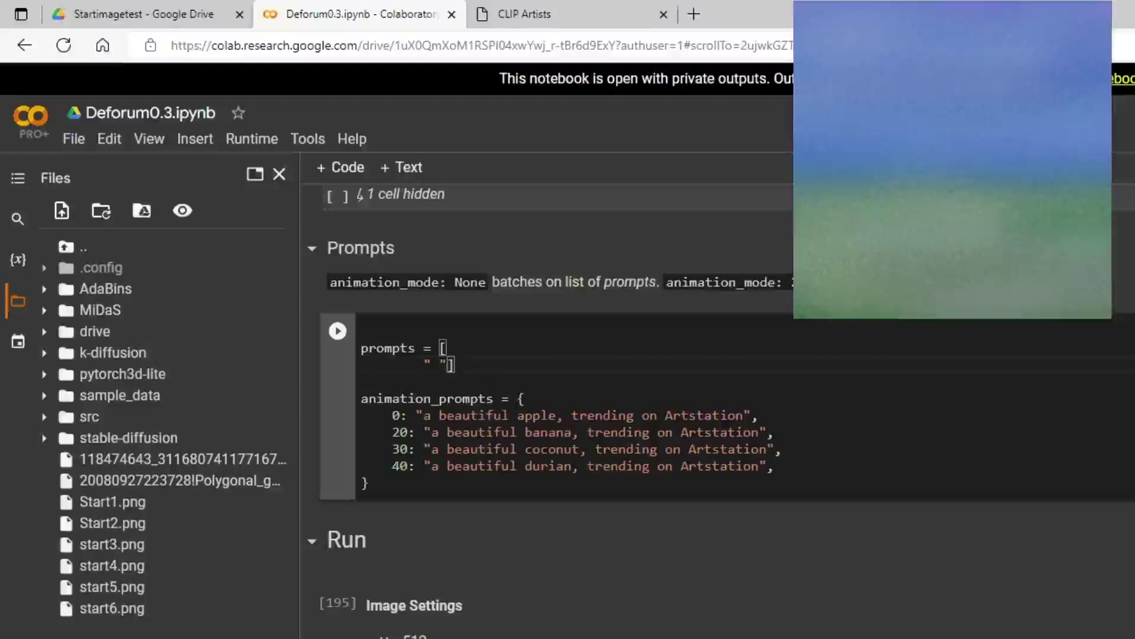
pyautogui.hotkey('ctrl', 'v')
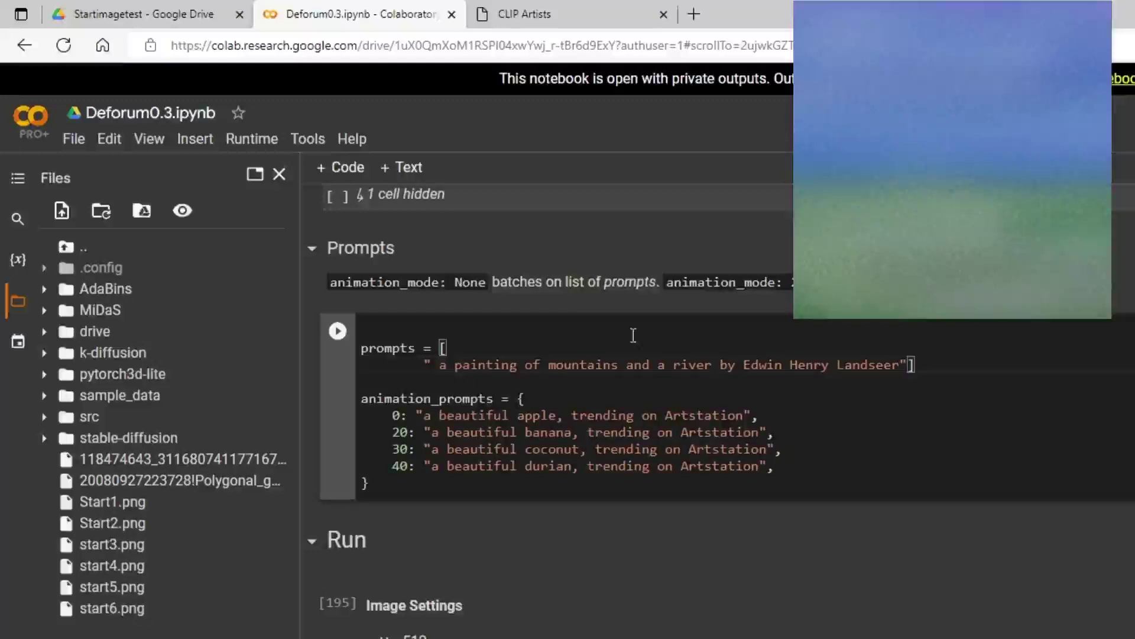
pyautogui.moveTo(549, 365); pyautogui.dragTo(715, 367)
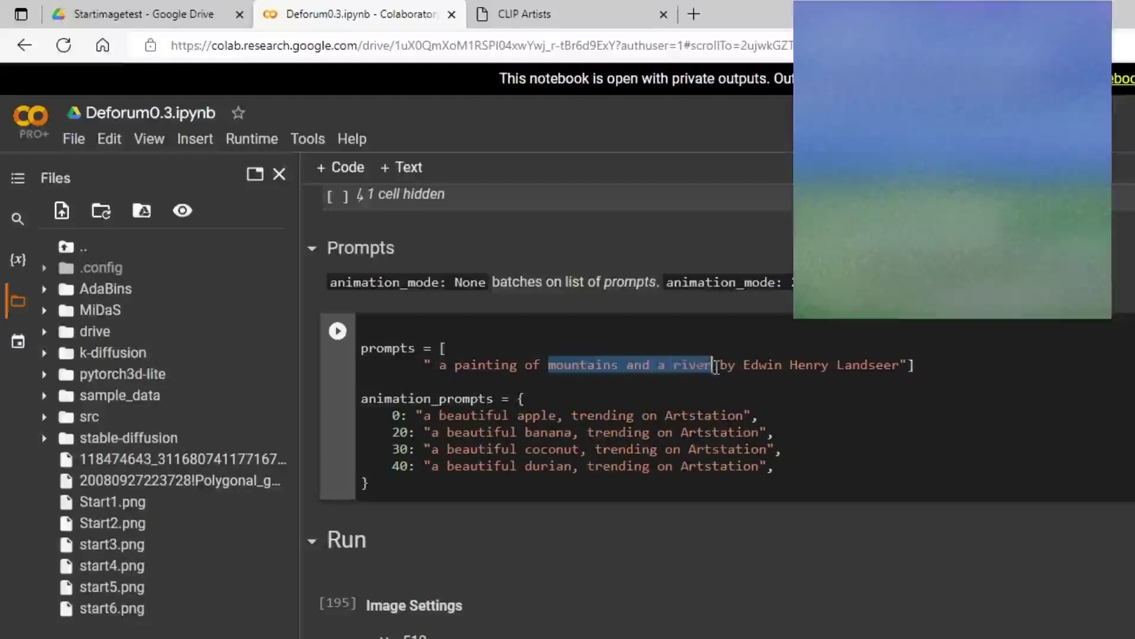
pyautogui.write('landscape')
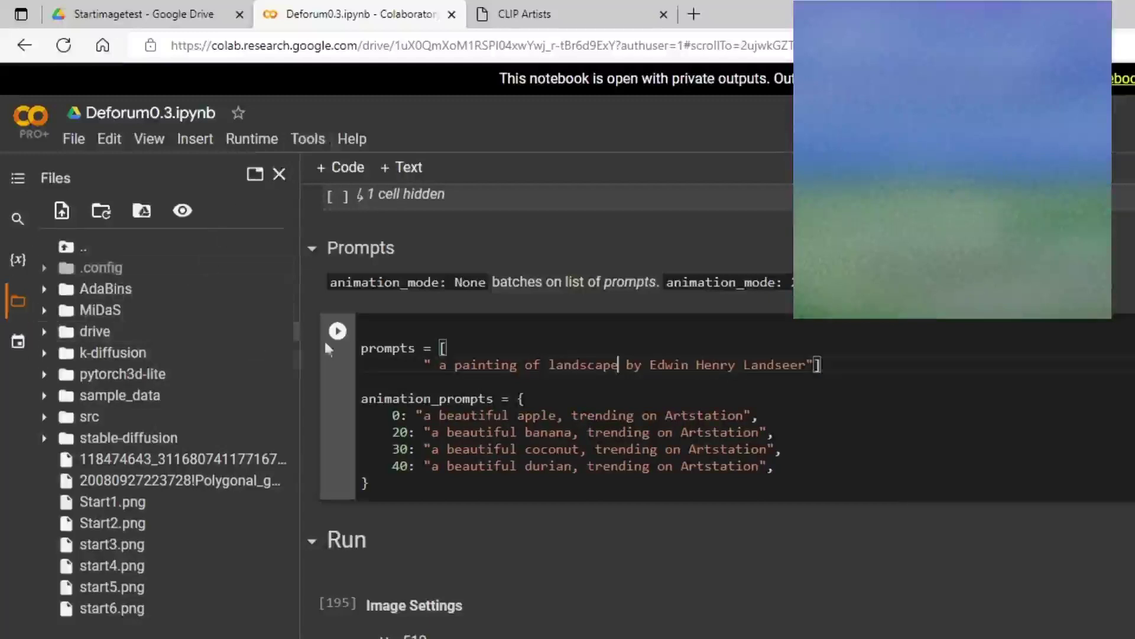
pyautogui.click(338, 331)
pyautogui.scroll(-3, 556, 357)
pyautogui.scroll(-10, 556, 357)
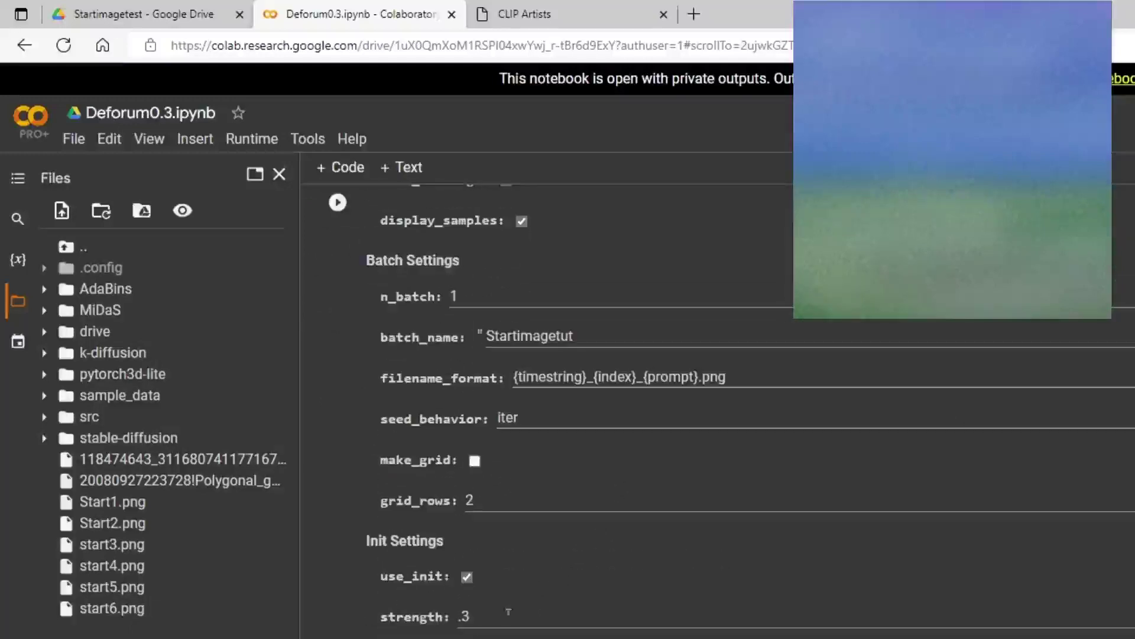
# Change init strength from .3 to .5 and generate the Start2.png landscape painting.
pyautogui.click(502, 618)
pyautogui.press('BackSpace')
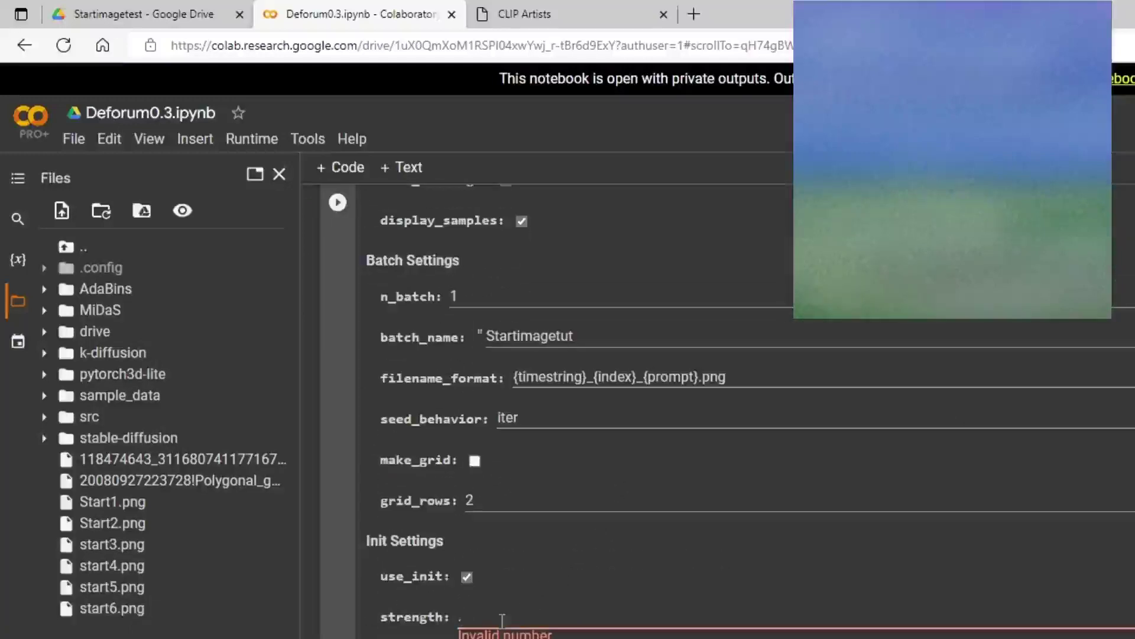
pyautogui.write('5')
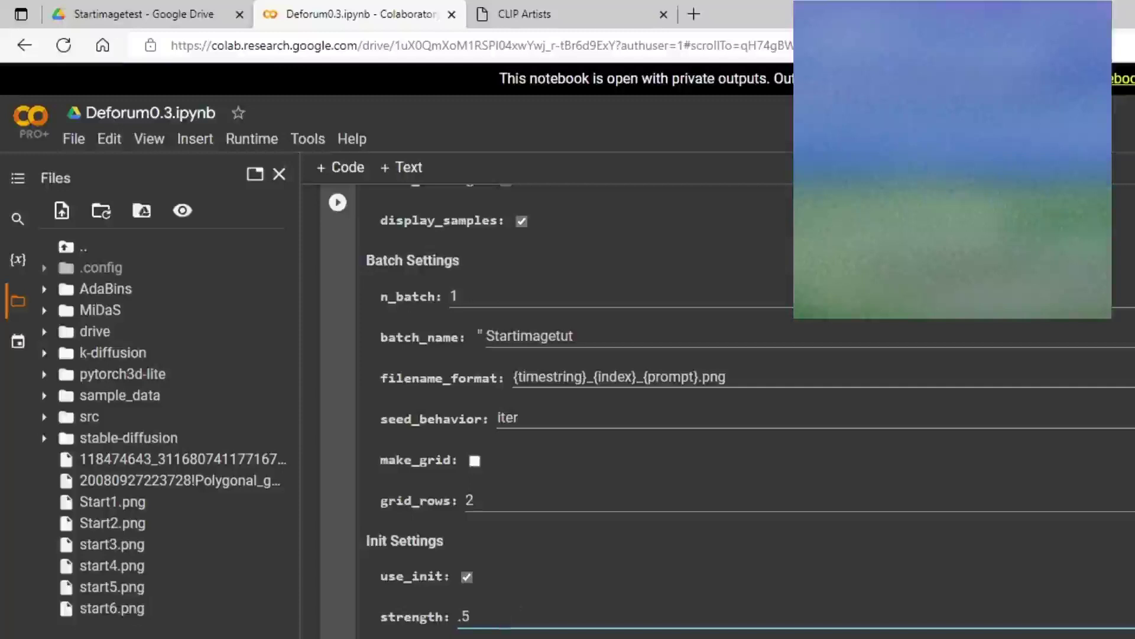
pyautogui.click(338, 202)
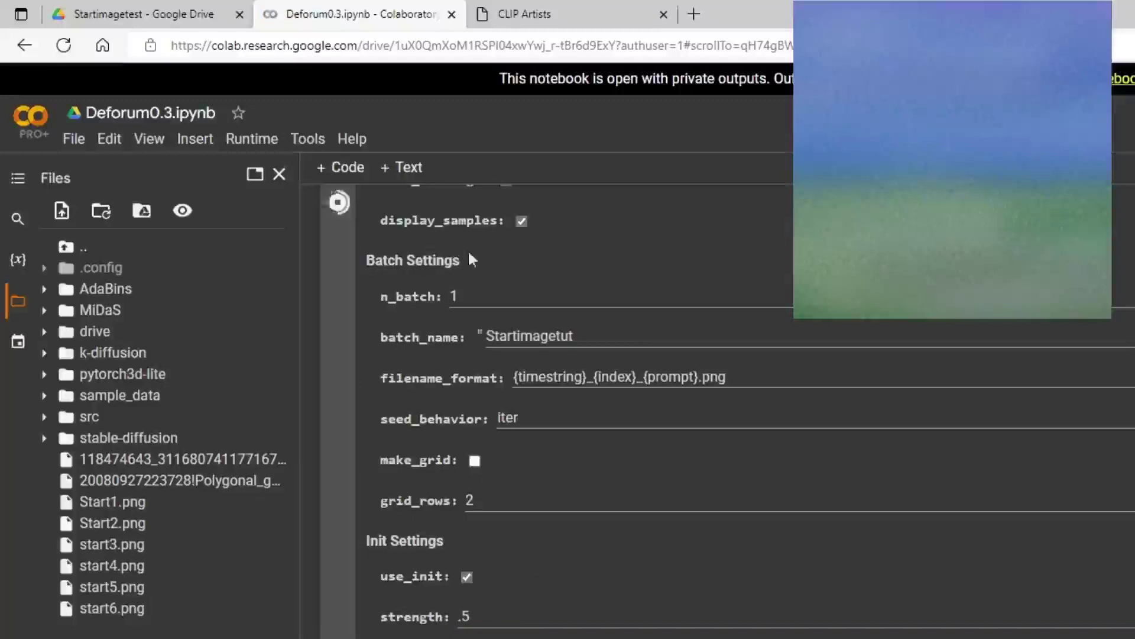
pyautogui.scroll(-9, 501, 305)
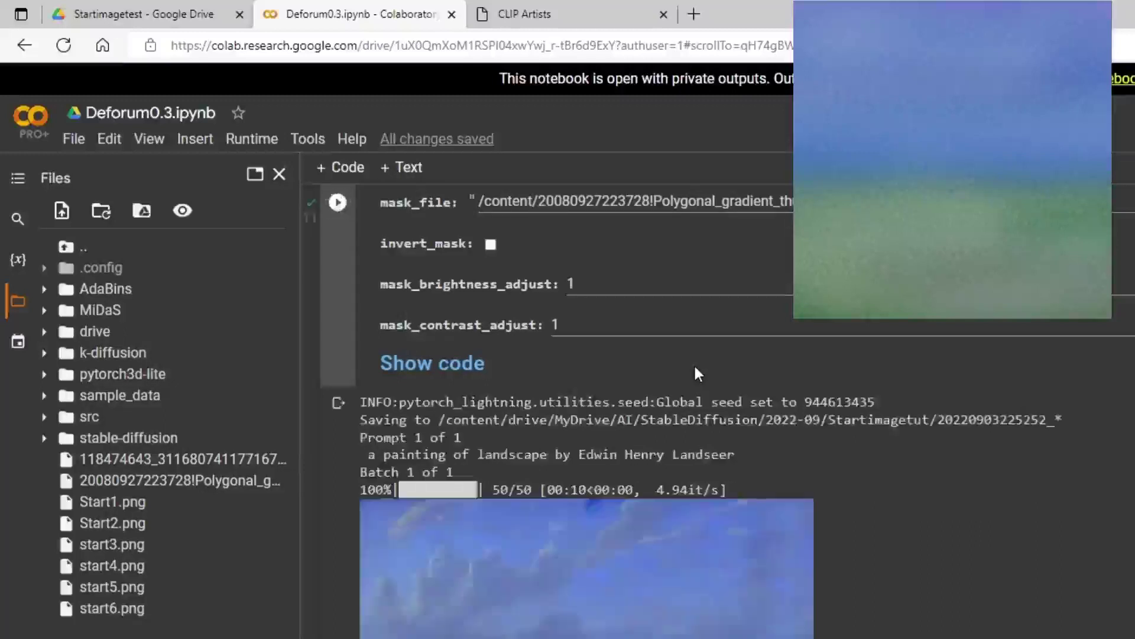
pyautogui.scroll(-3, 694, 363)
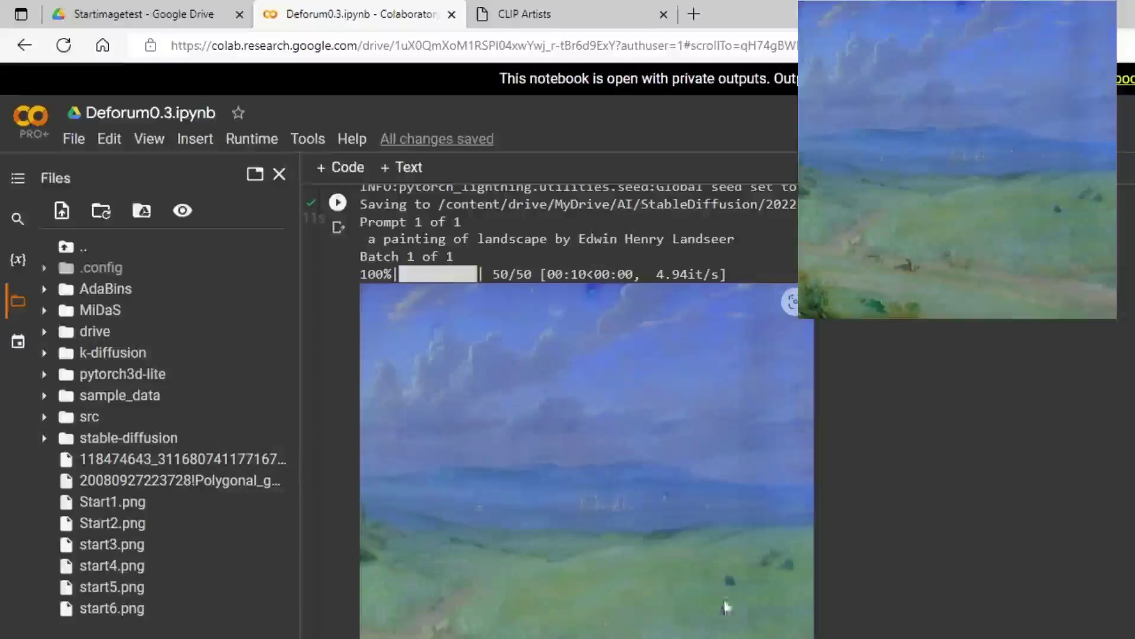
# Lower init strength from .5 to .2 and regenerate, yielding a mountain valley painting.
pyautogui.scroll(10, 545, 399)
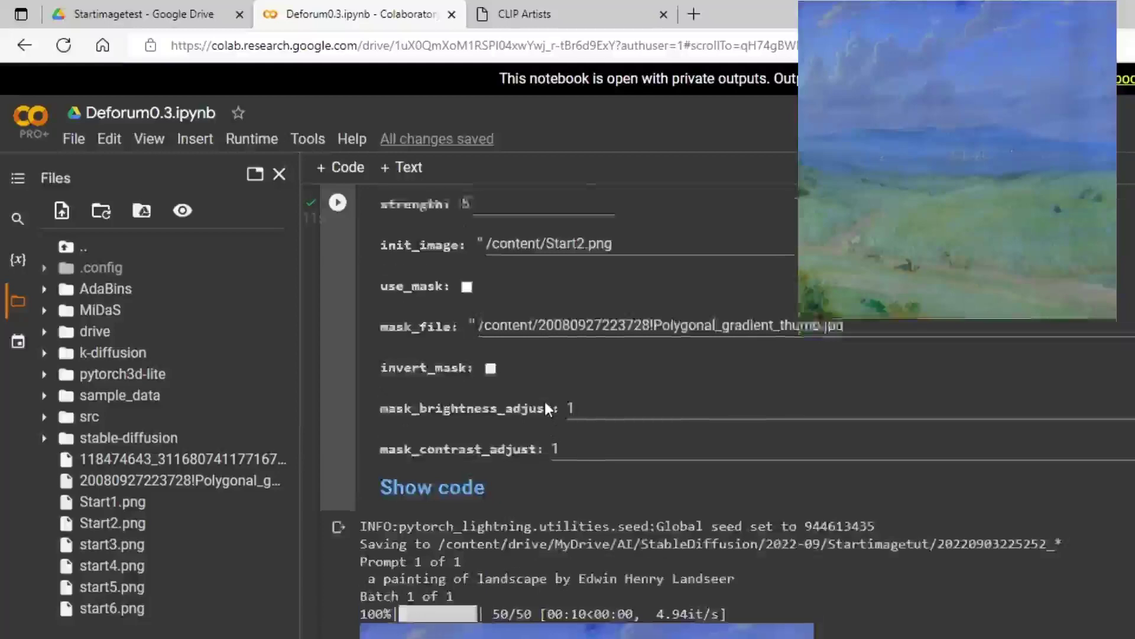
pyautogui.click(487, 506)
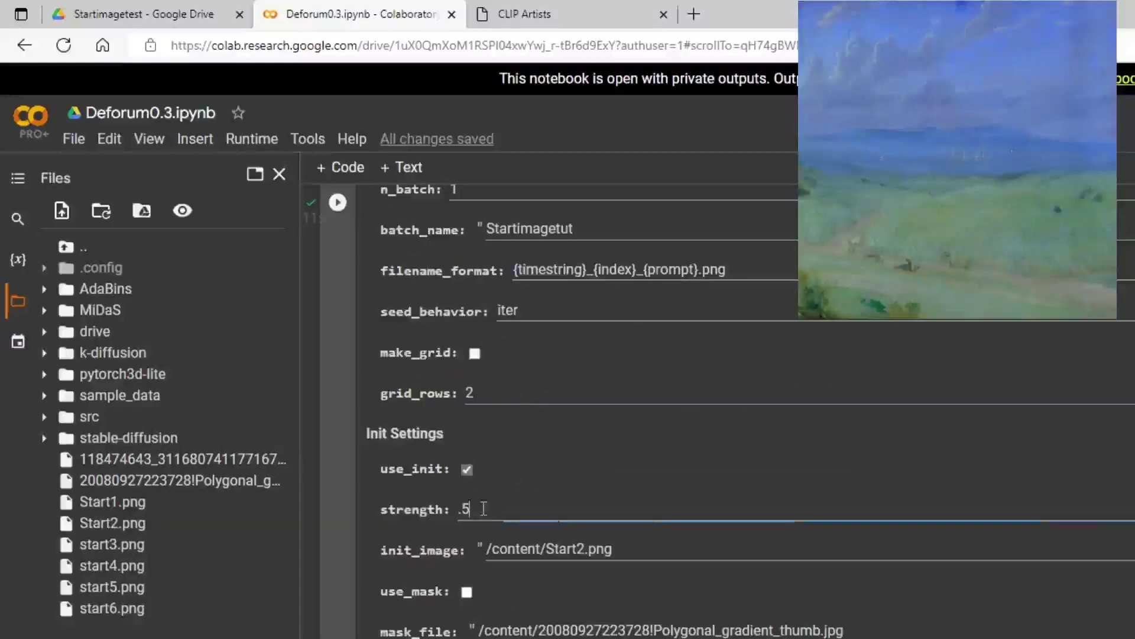
pyautogui.press('BackSpace')
pyautogui.write('2')
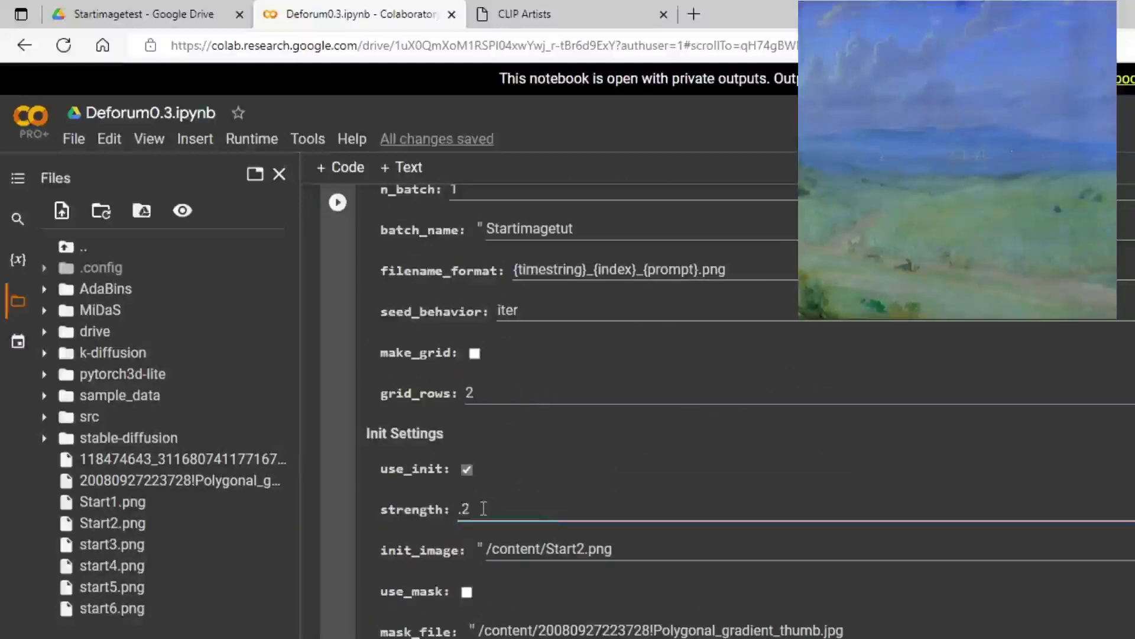
pyautogui.click(338, 203)
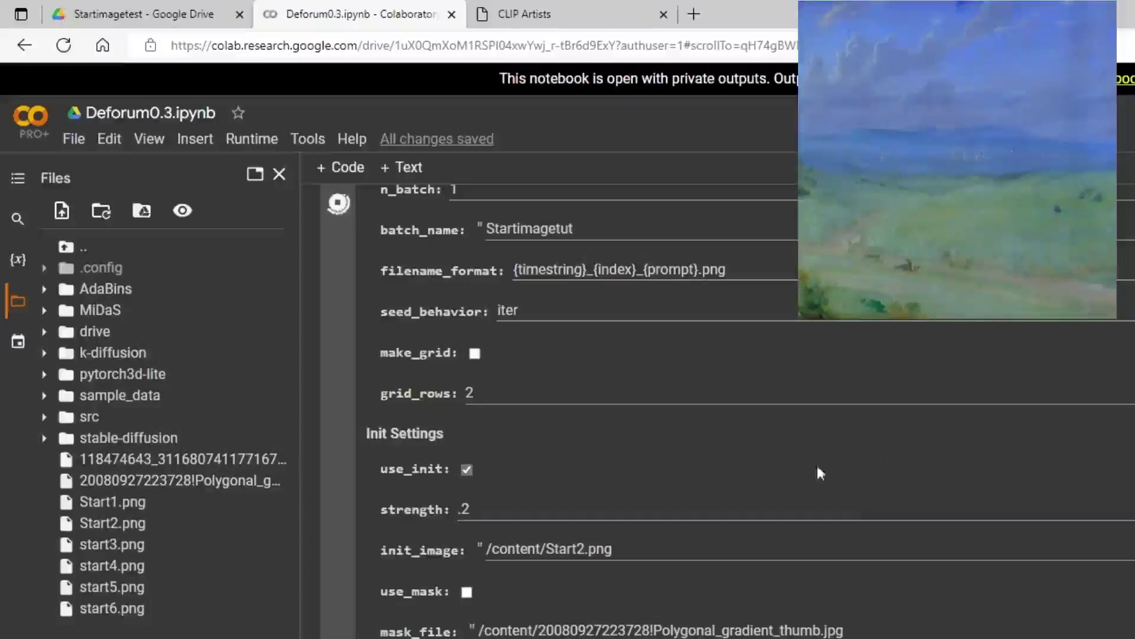
pyautogui.scroll(-4, 821, 472)
pyautogui.scroll(-3, 795, 515)
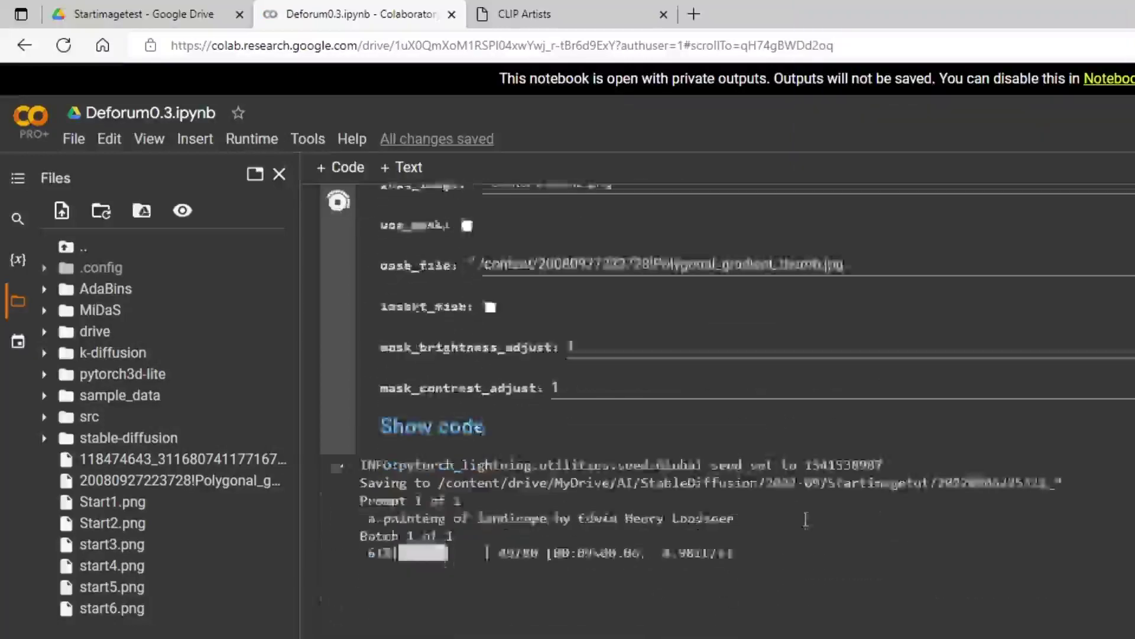
pyautogui.scroll(1, 843, 522)
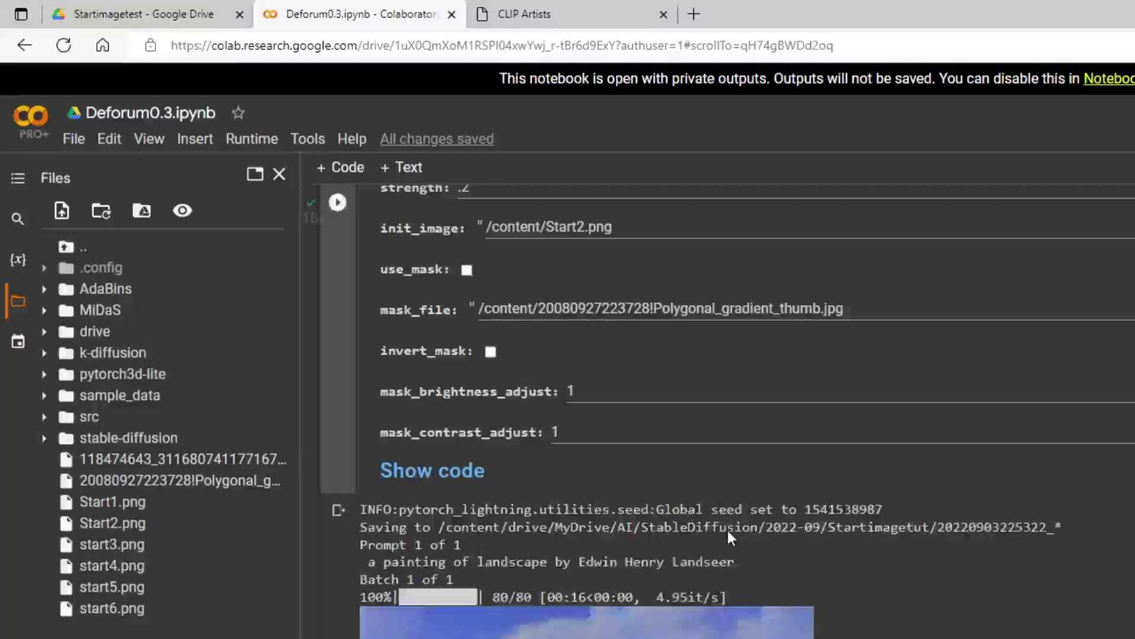
pyautogui.scroll(-5, 731, 530)
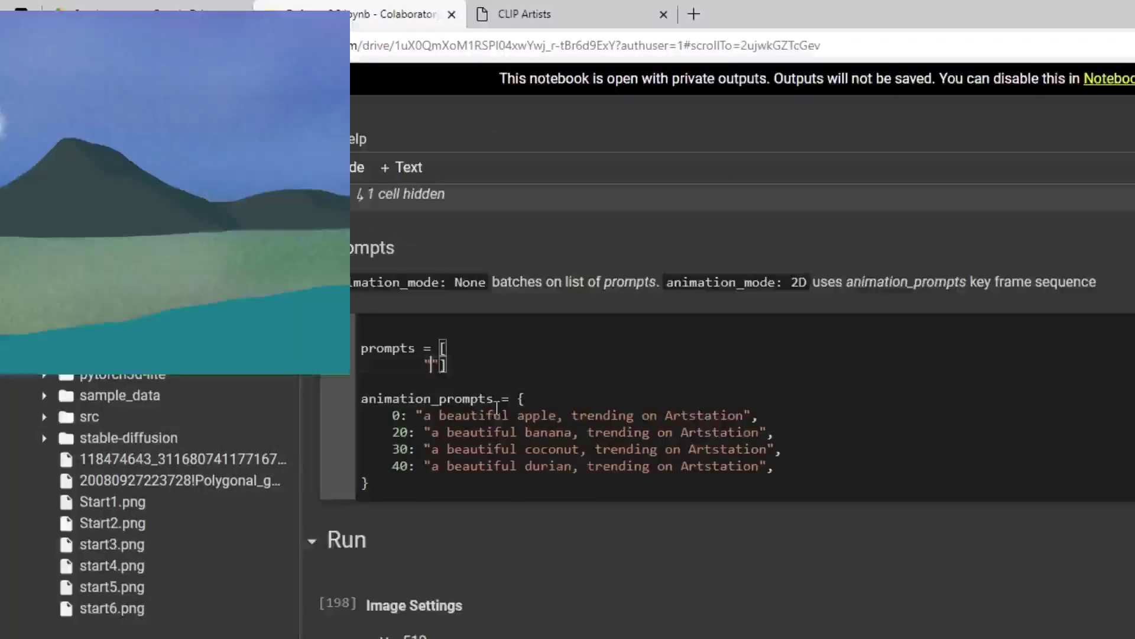
# Use 'a painting of mountains and a lake by Edwin Henry Landseer' as the prompt and generate it.
pyautogui.write('a painting of mountains and a lake by Edwin Henry Landseer')
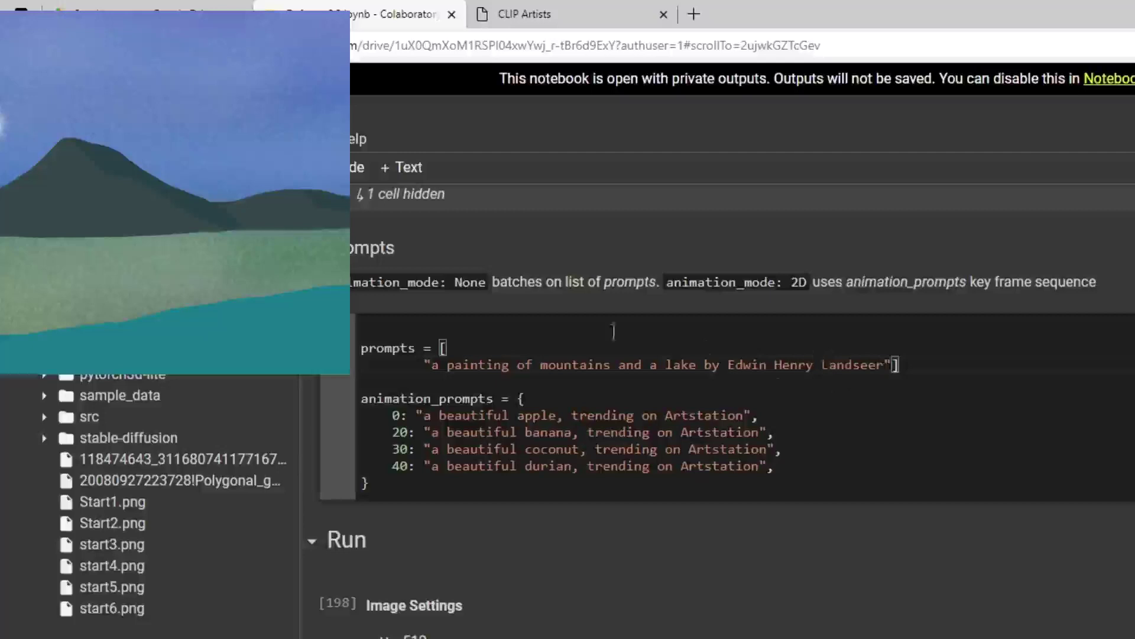
pyautogui.scroll(-4, 473, 432)
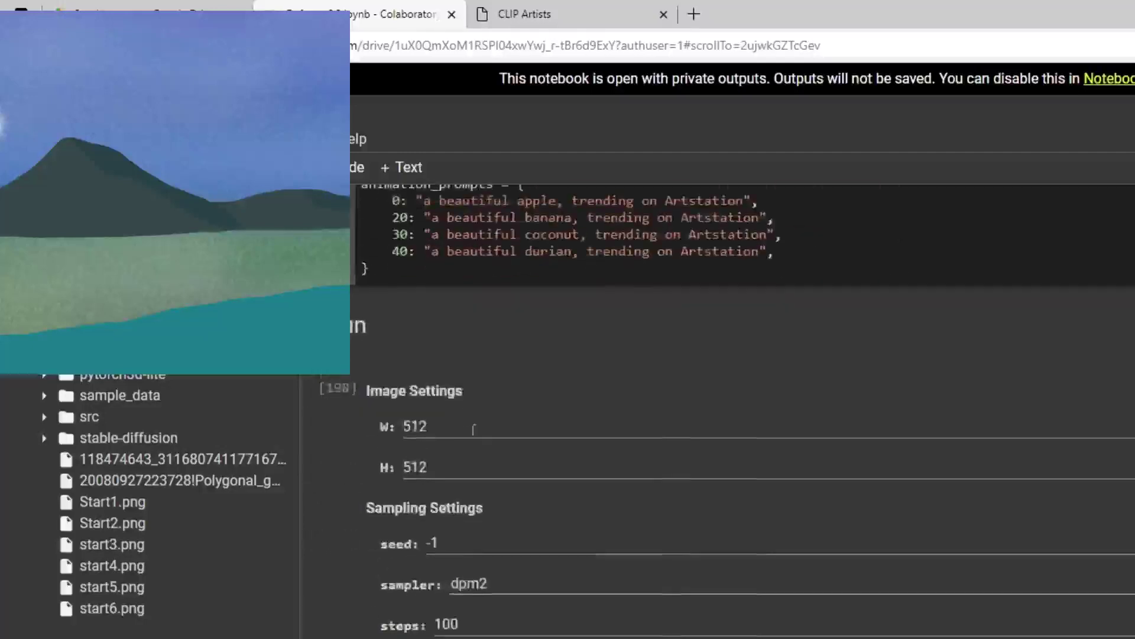
pyautogui.click(339, 391)
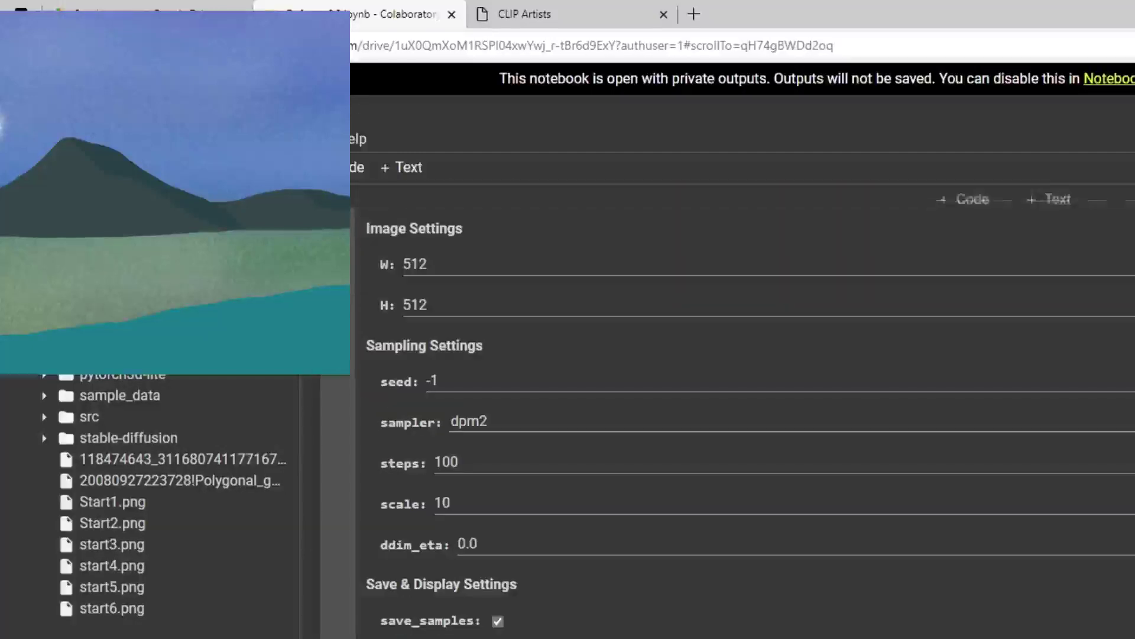
pyautogui.scroll(-6, 585, 335)
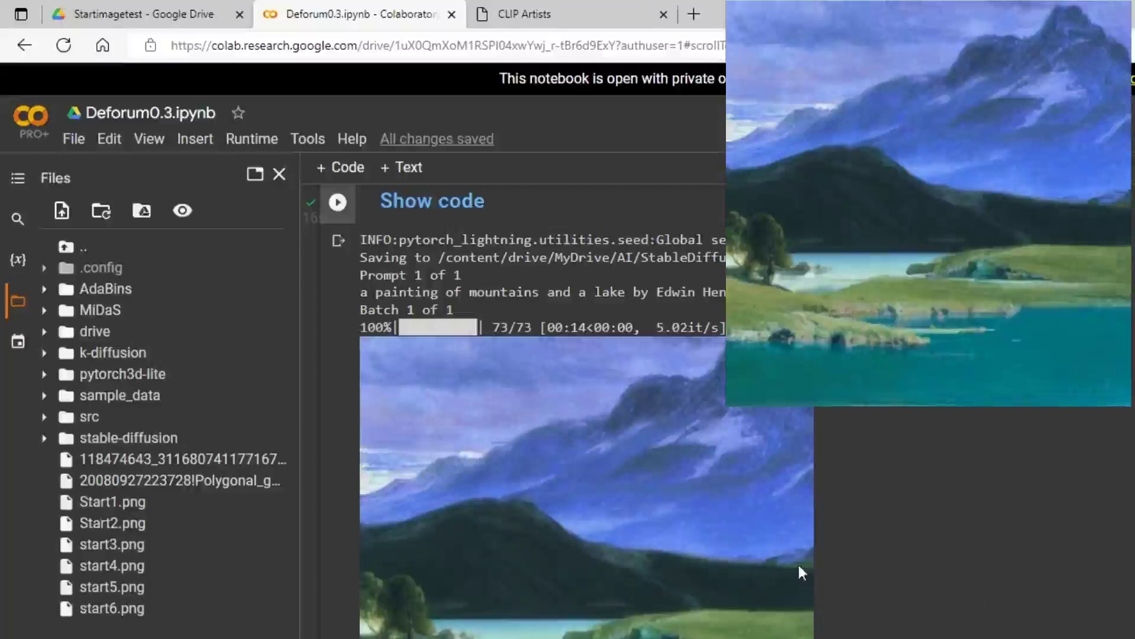
pyautogui.scroll(10, 723, 532)
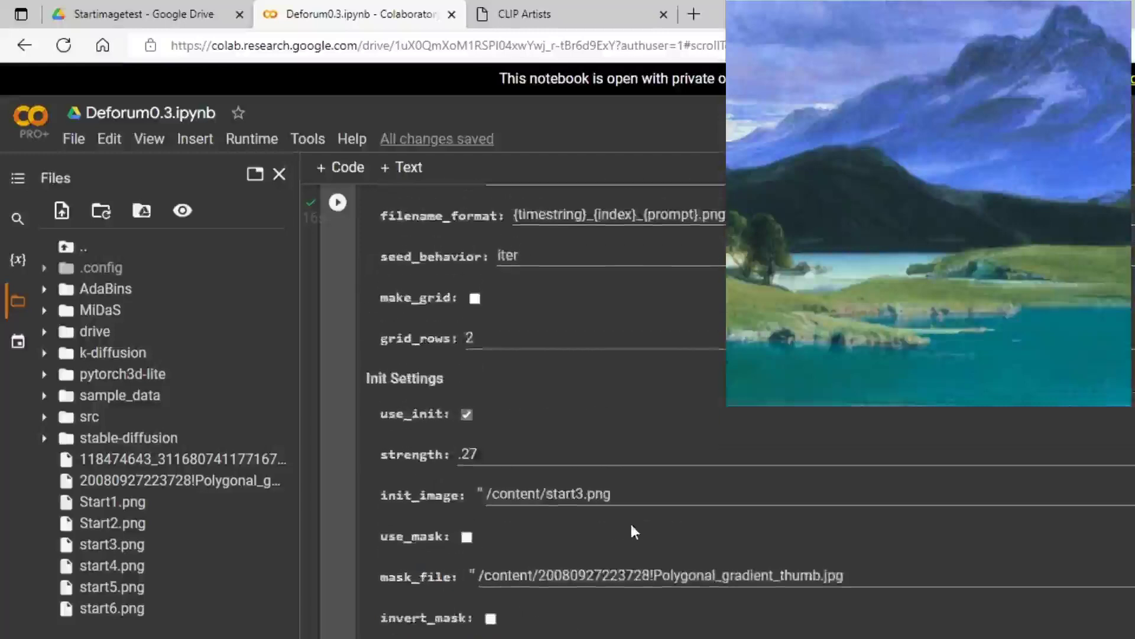
pyautogui.scroll(-2, 604, 523)
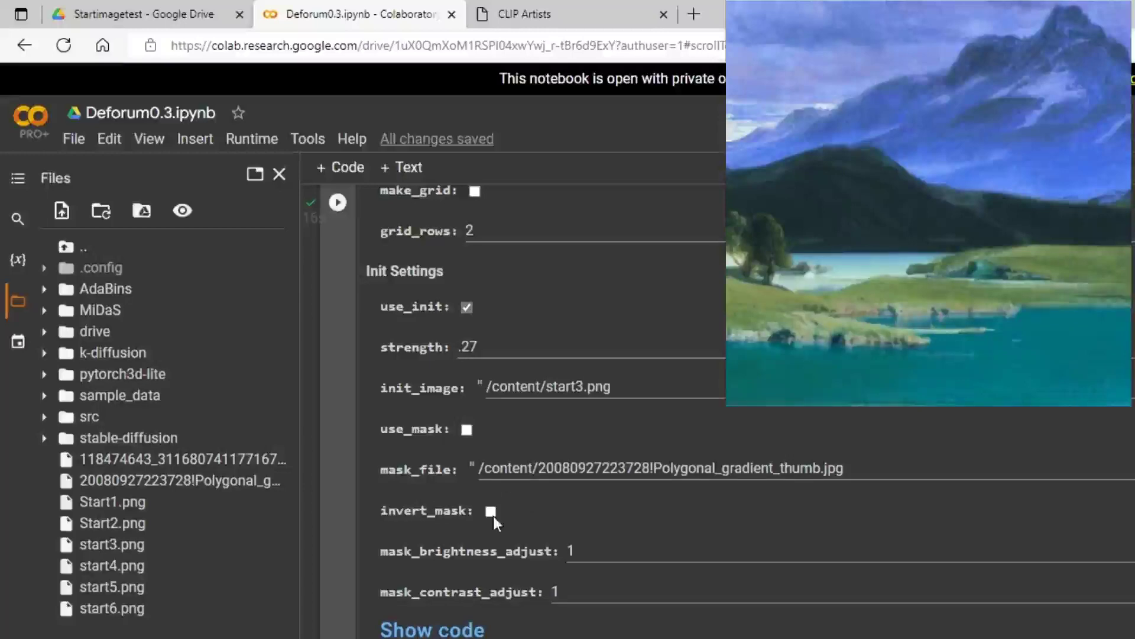
pyautogui.scroll(-2, 530, 538)
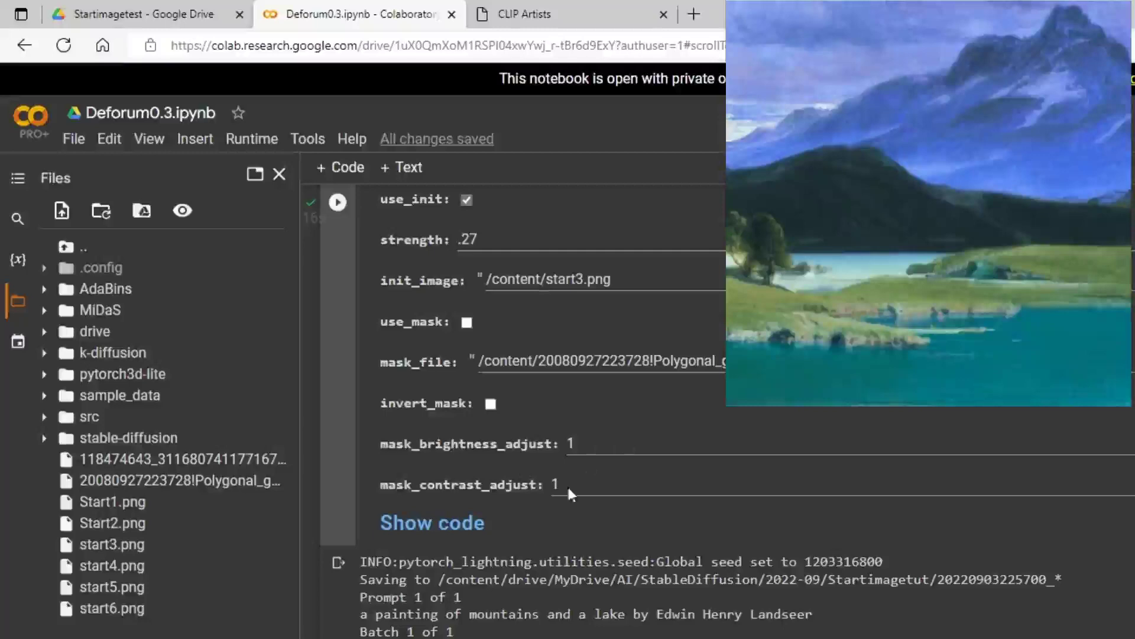
pyautogui.scroll(-4, 591, 500)
pyautogui.scroll(4, 610, 414)
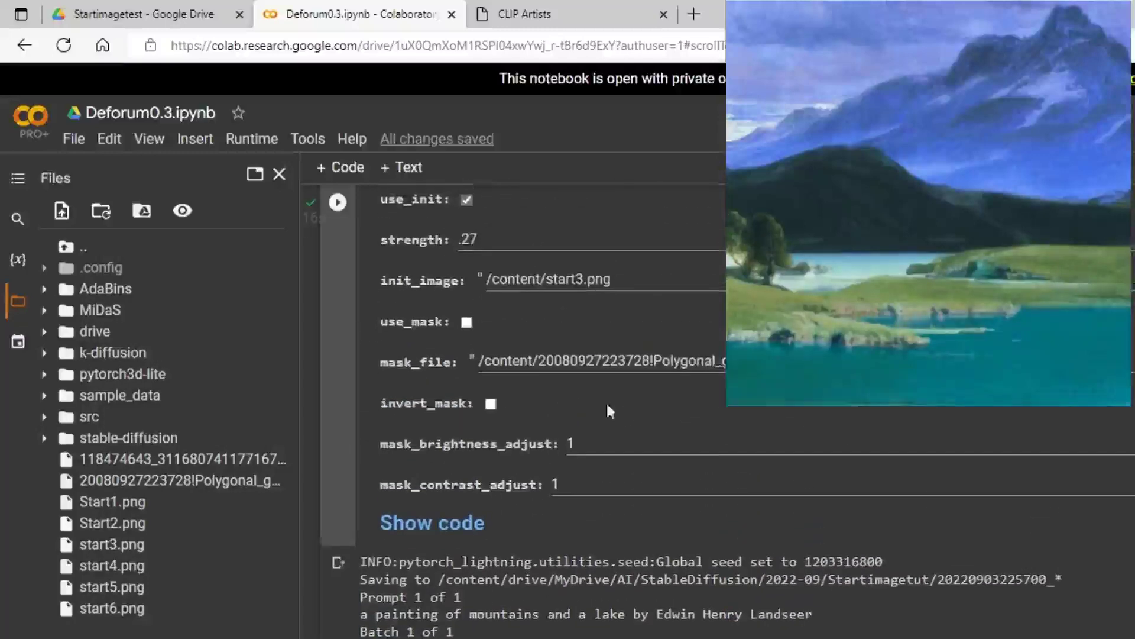
pyautogui.scroll(-4, 577, 414)
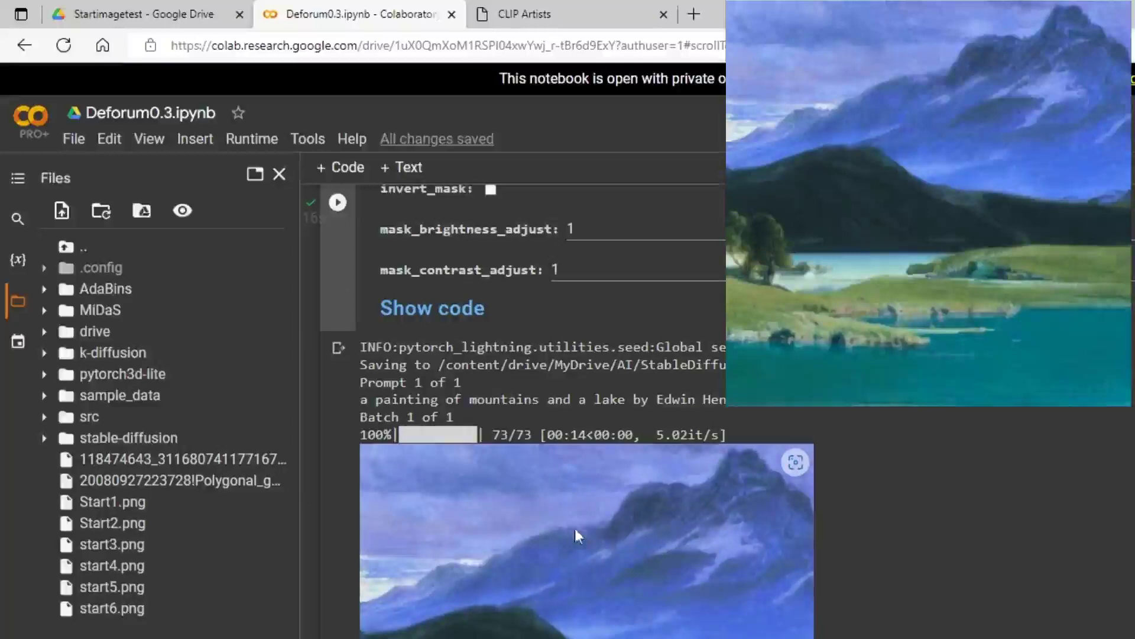
pyautogui.scroll(-2, 584, 531)
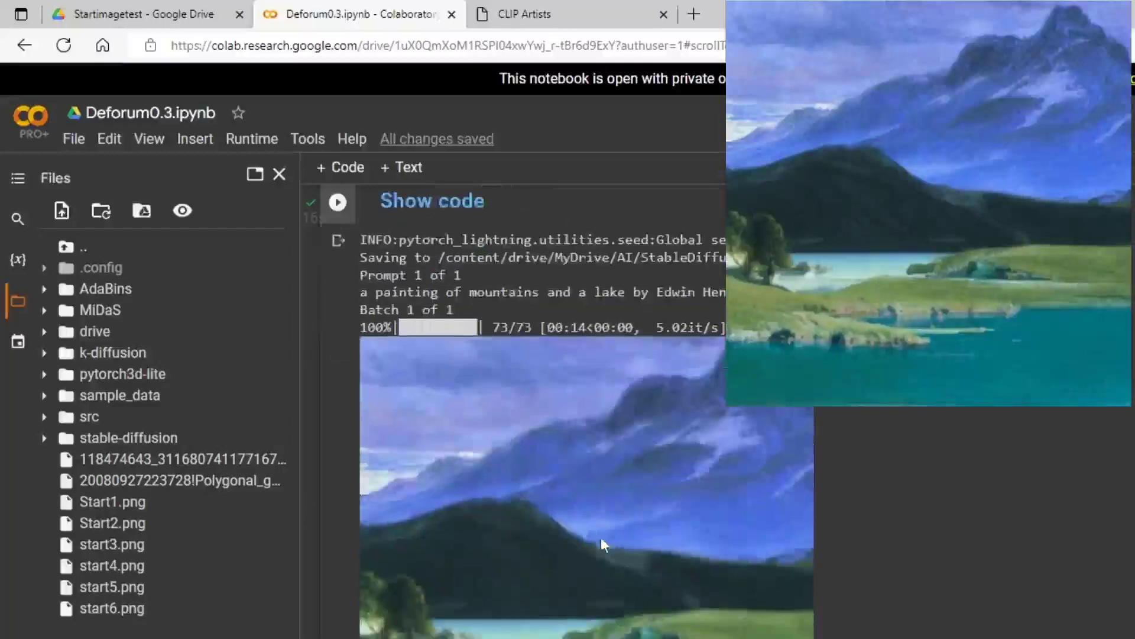